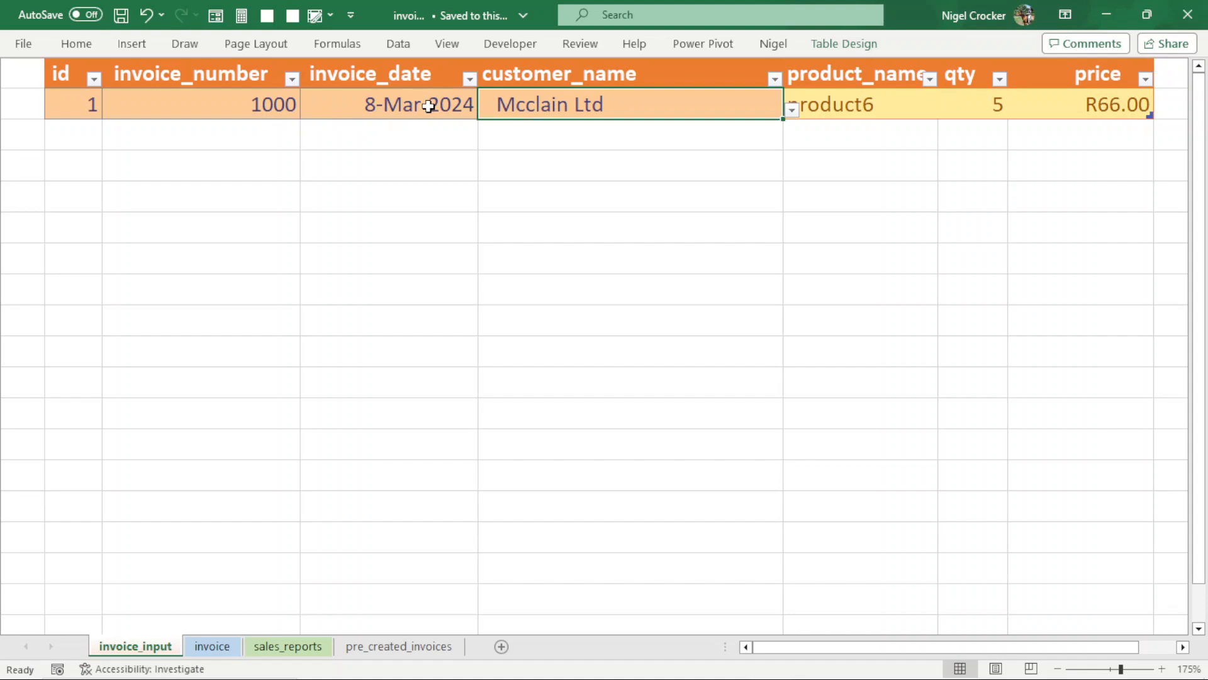
# - Look over the invoice sheet's customer, address and product sections and compare them with the invoice_input sheet
pyautogui.click(212, 645)
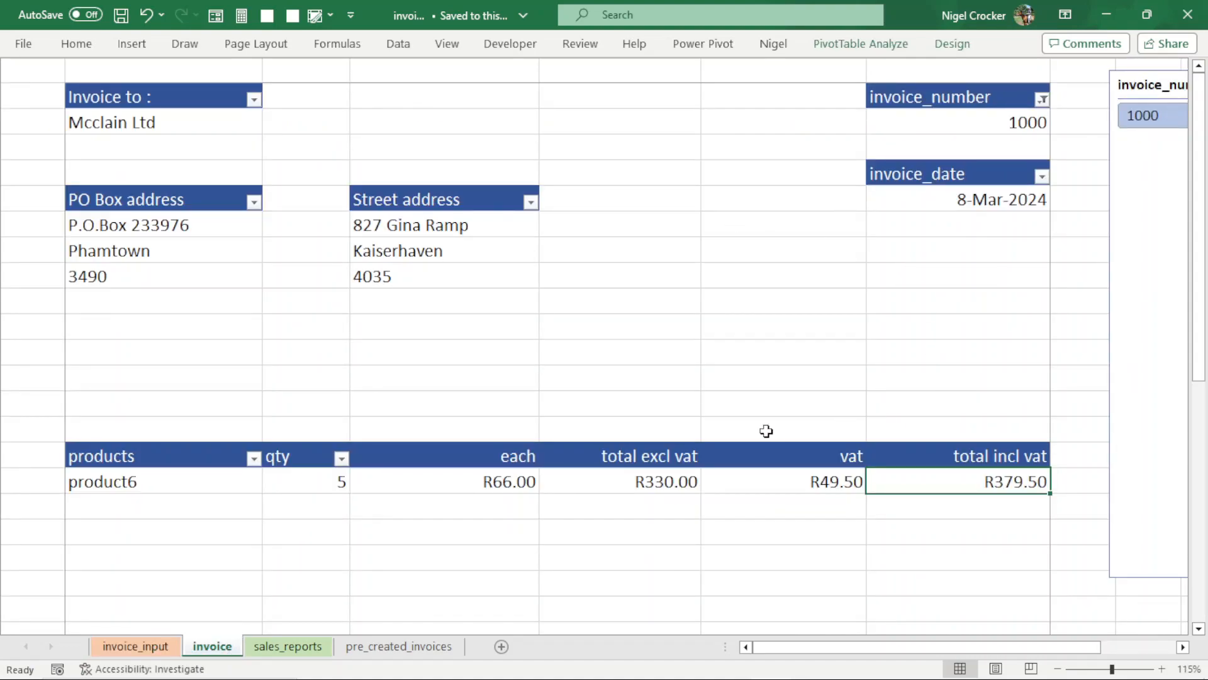
pyautogui.scroll(-1, 721, 380)
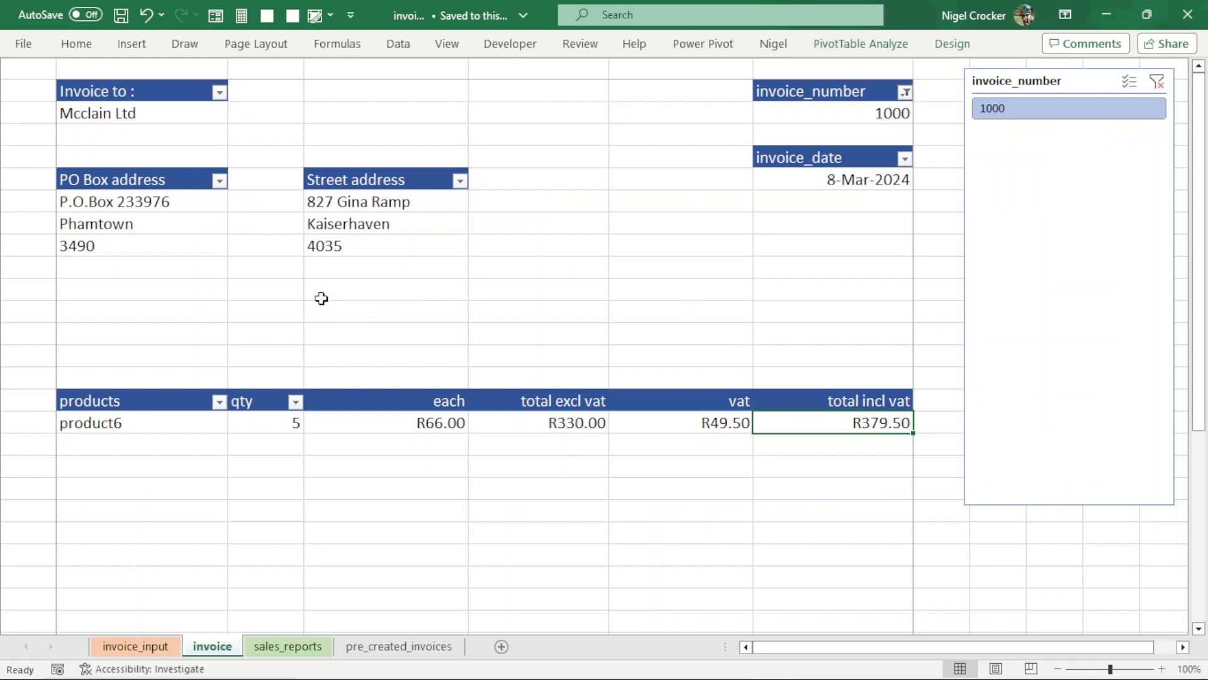
pyautogui.click(164, 646)
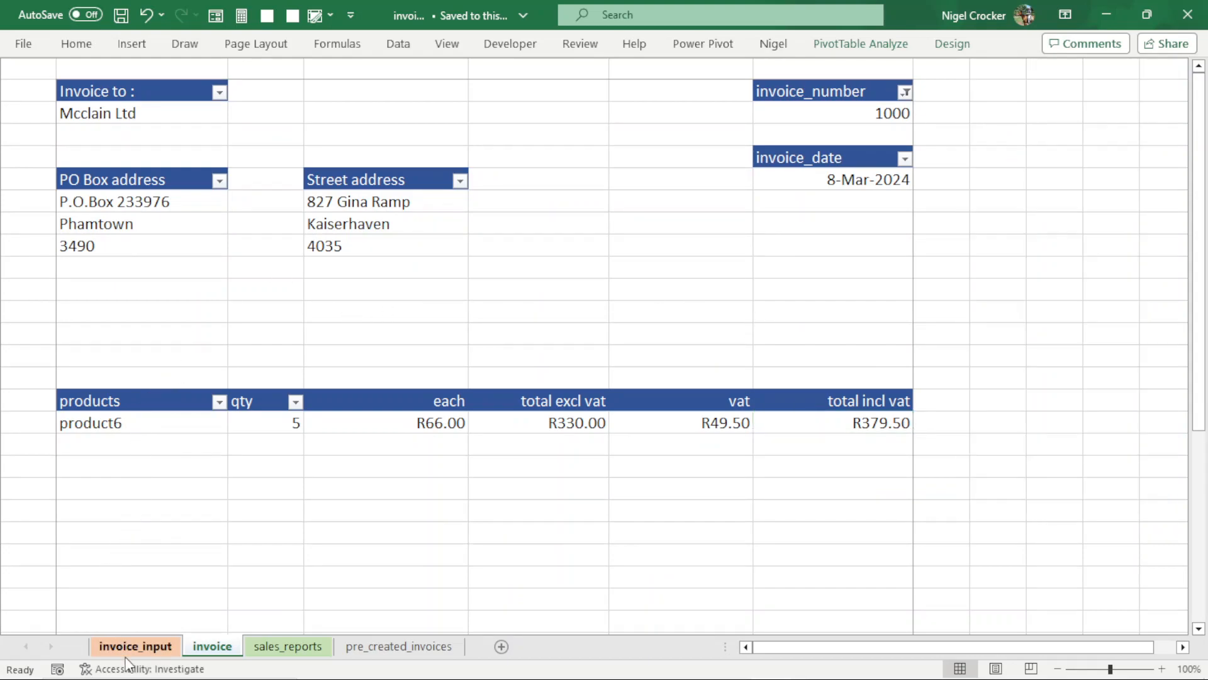
pyautogui.click(212, 647)
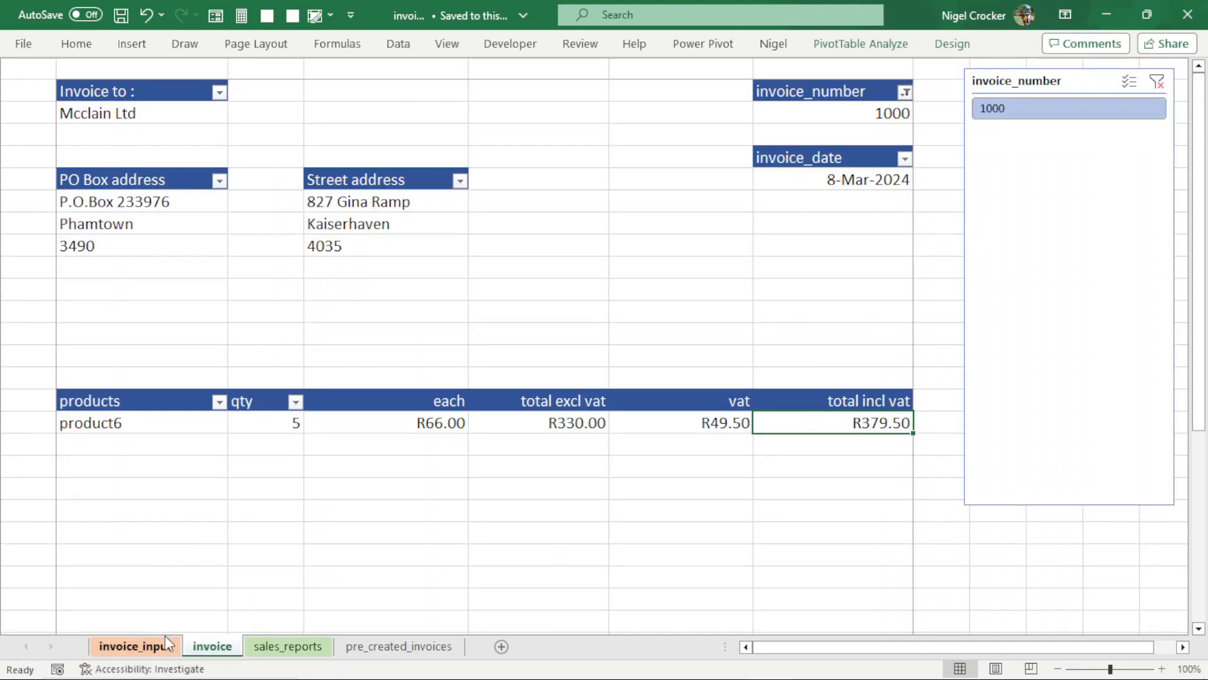
# - Add a row to the invoice_input table with id 2, invoice number 1001 and invoice date 3/10/22
pyautogui.click(130, 646)
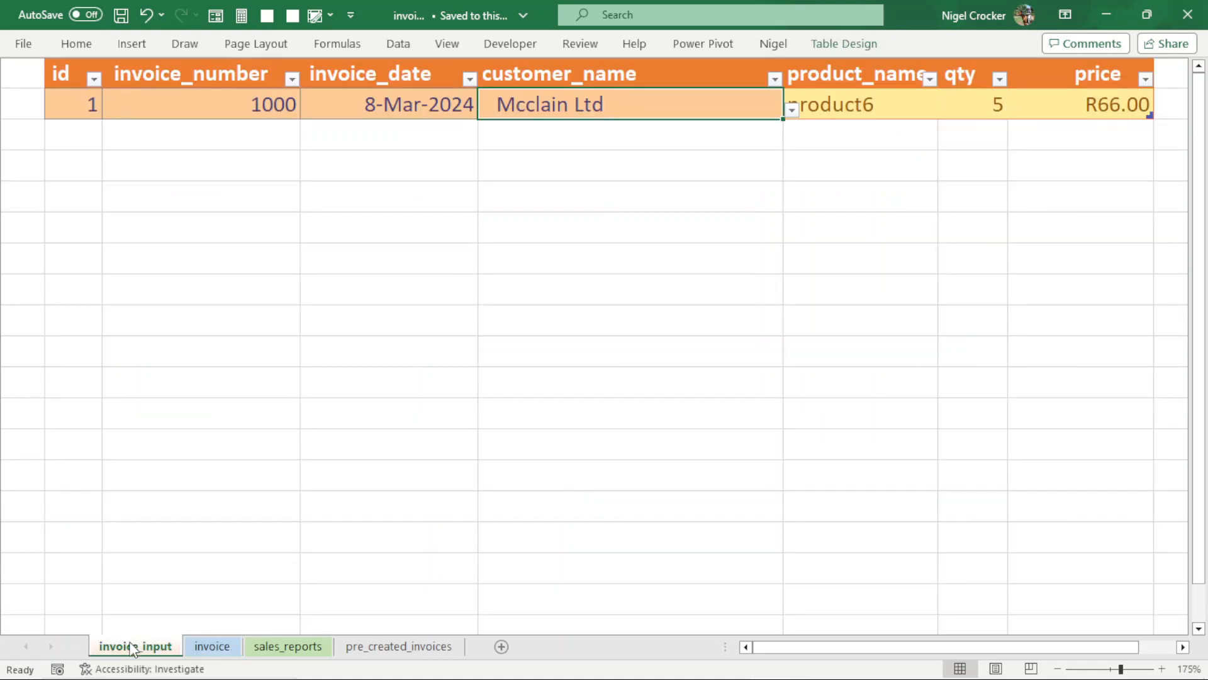
pyautogui.click(71, 128)
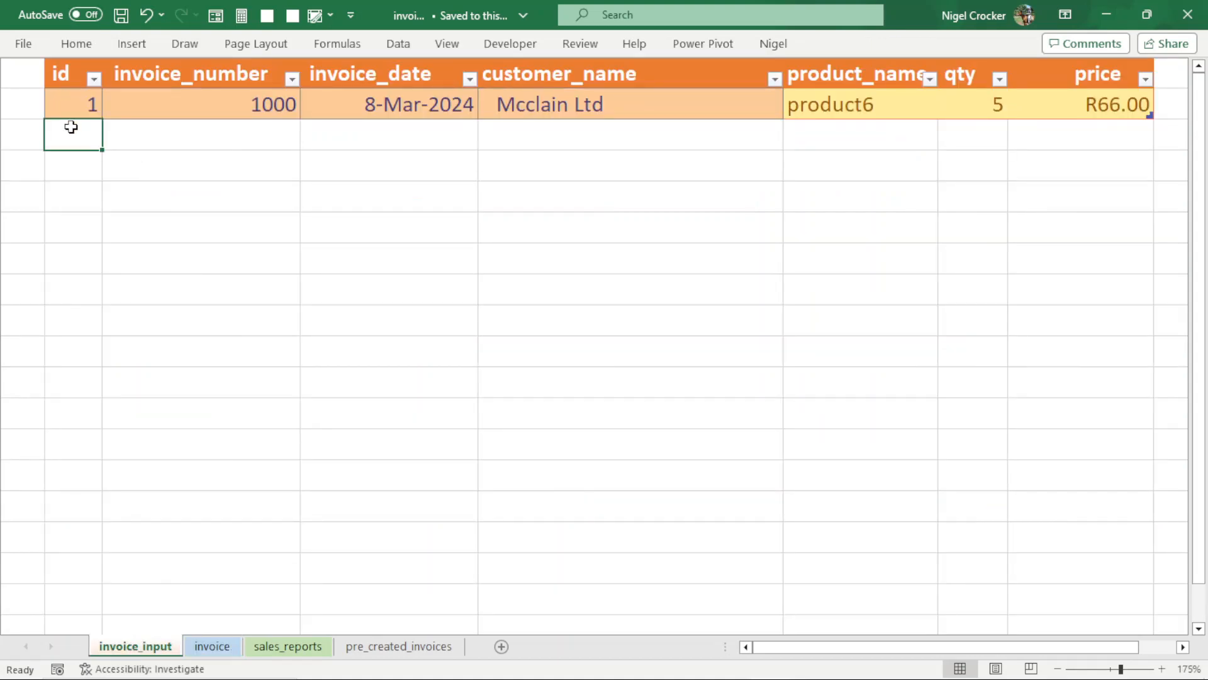
pyautogui.write('2')
pyautogui.press('Tab')
pyautogui.write('1')
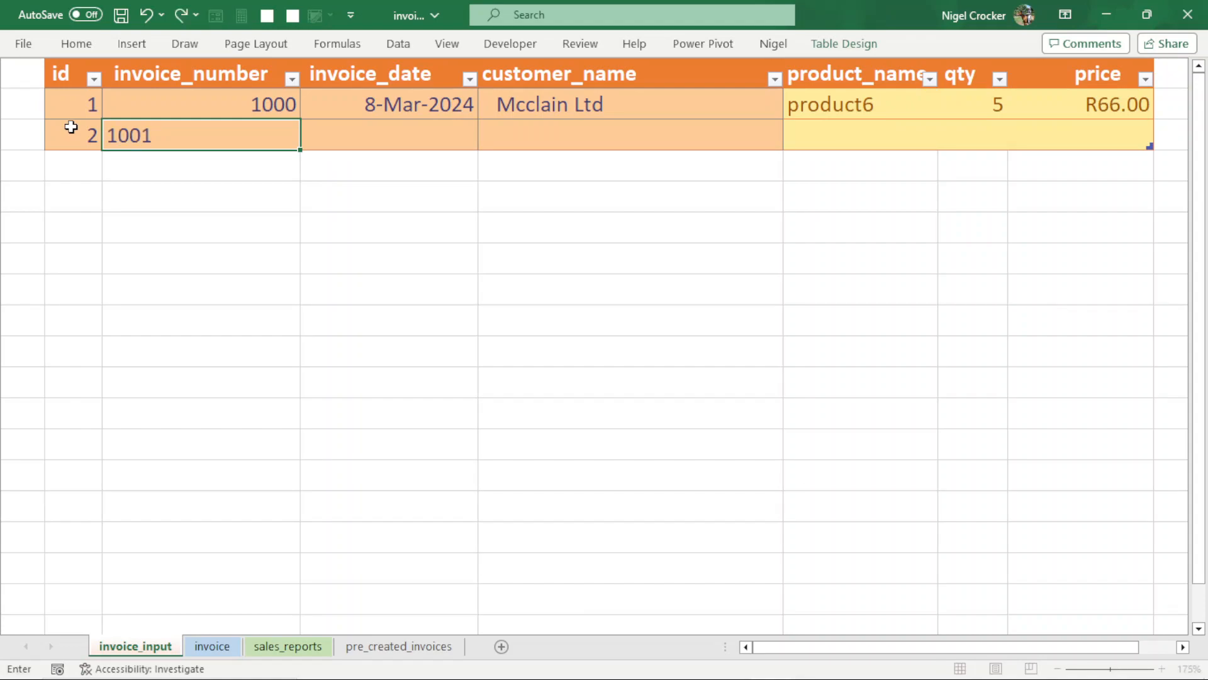
pyautogui.press('Tab')
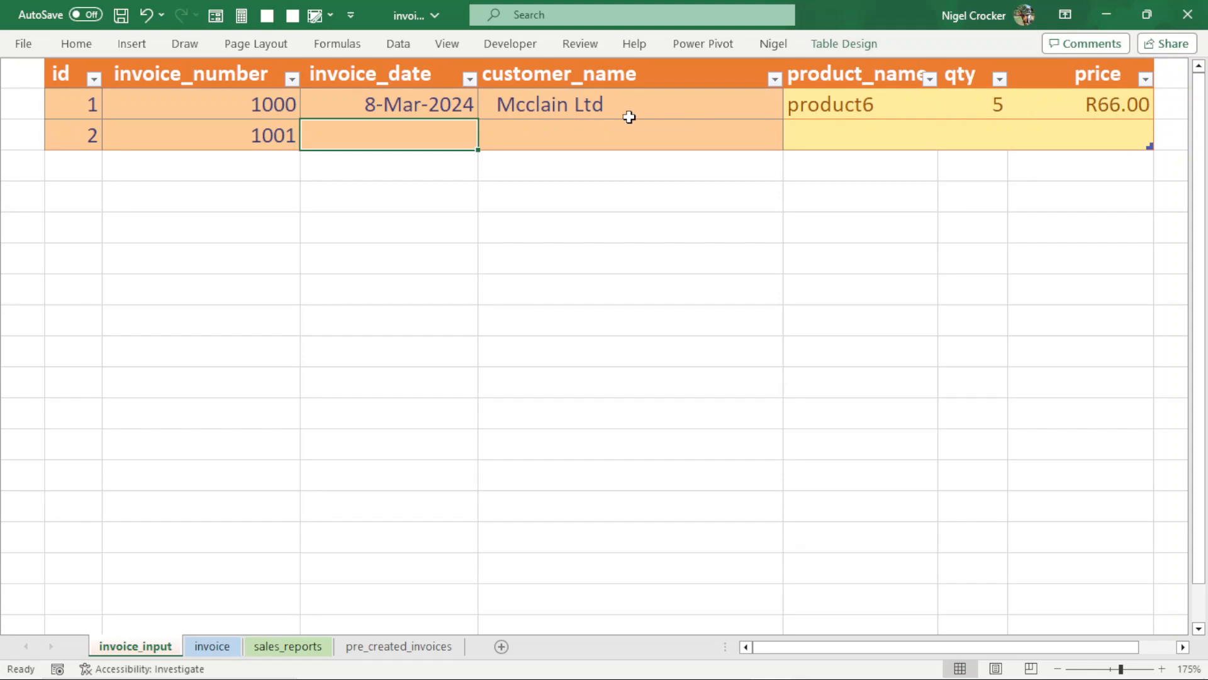
pyautogui.write('3/10/22')
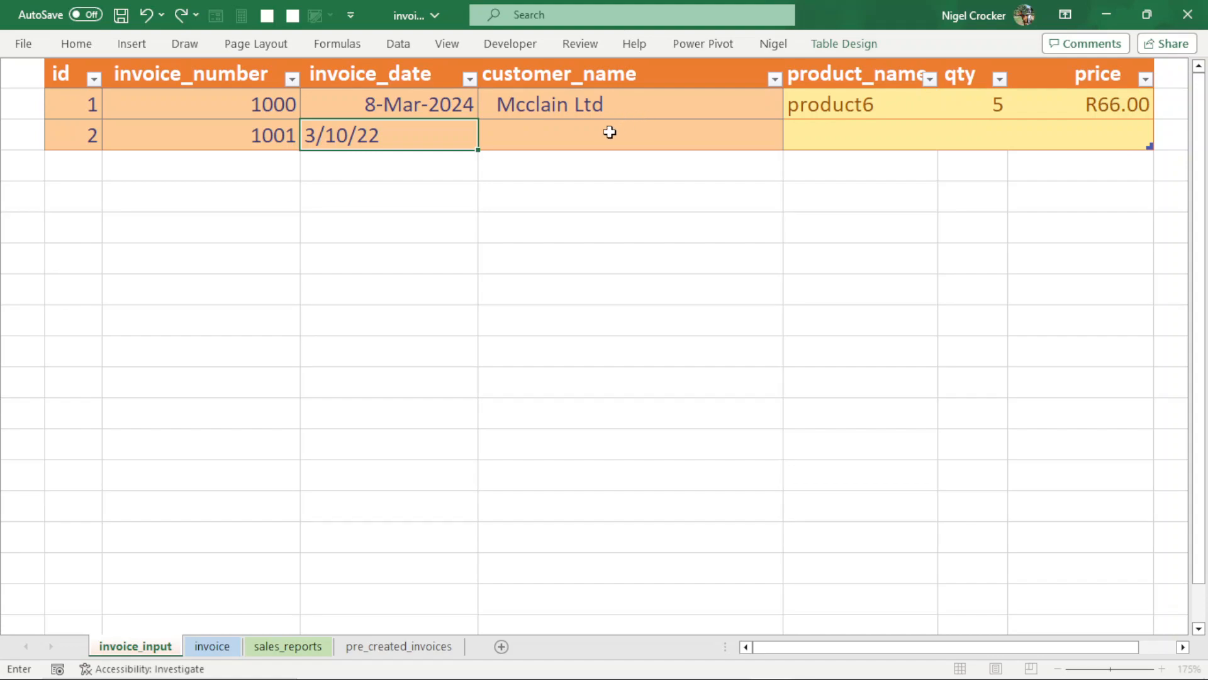
# - Choose Martin and Sons as the customer for invoice 1001
pyautogui.click(608, 130)
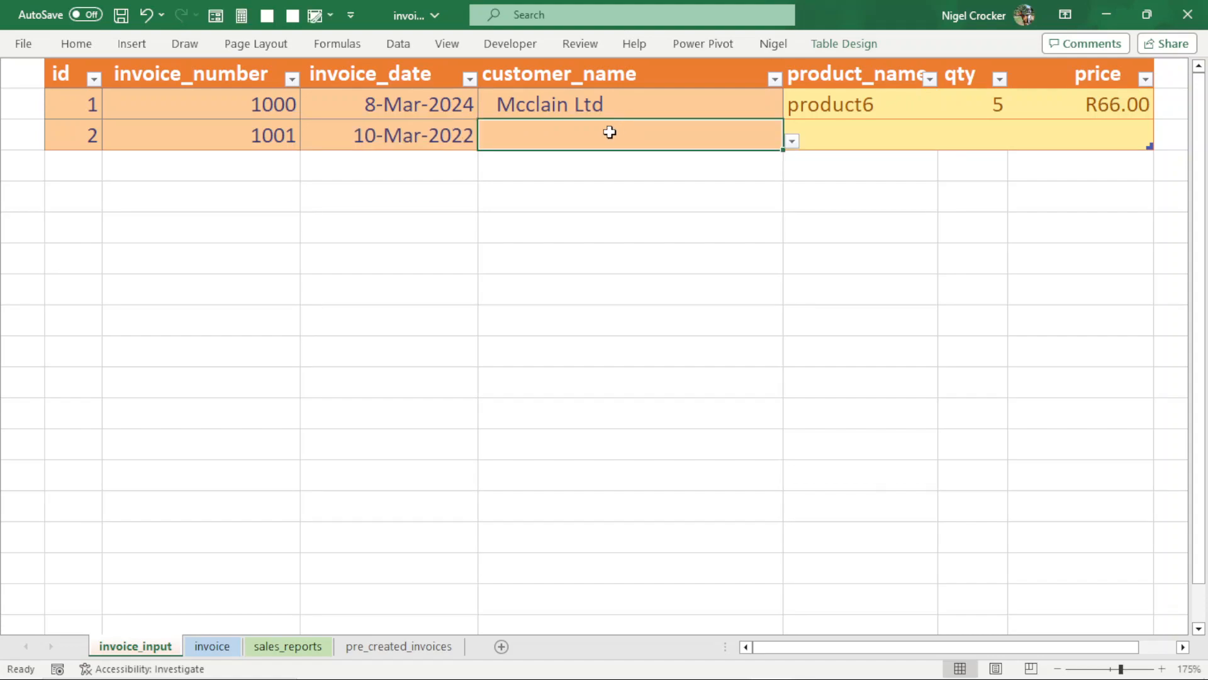
pyautogui.click(791, 142)
pyautogui.scroll(-10, 787, 214)
pyautogui.scroll(-6, 787, 234)
pyautogui.click(602, 240)
# - Fill in invoice 1001's line with product17, quantity 25 and price 35.65
pyautogui.click(852, 131)
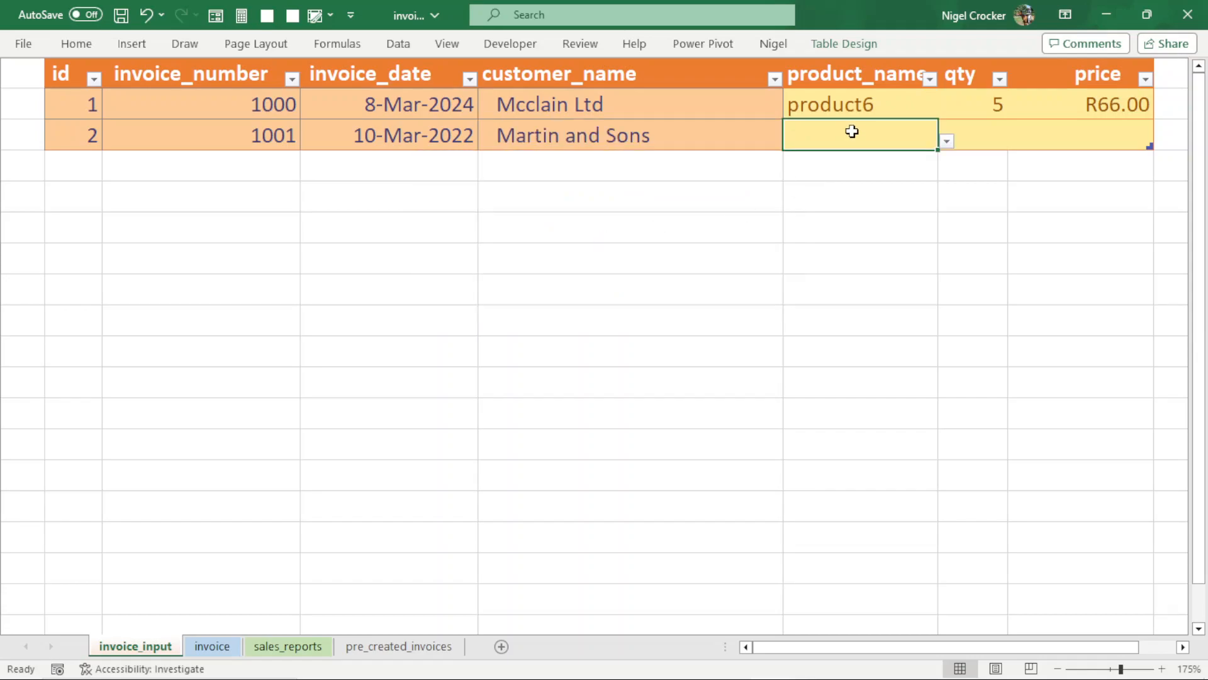
pyautogui.click(947, 141)
pyautogui.moveTo(938, 197); pyautogui.dragTo(932, 253)
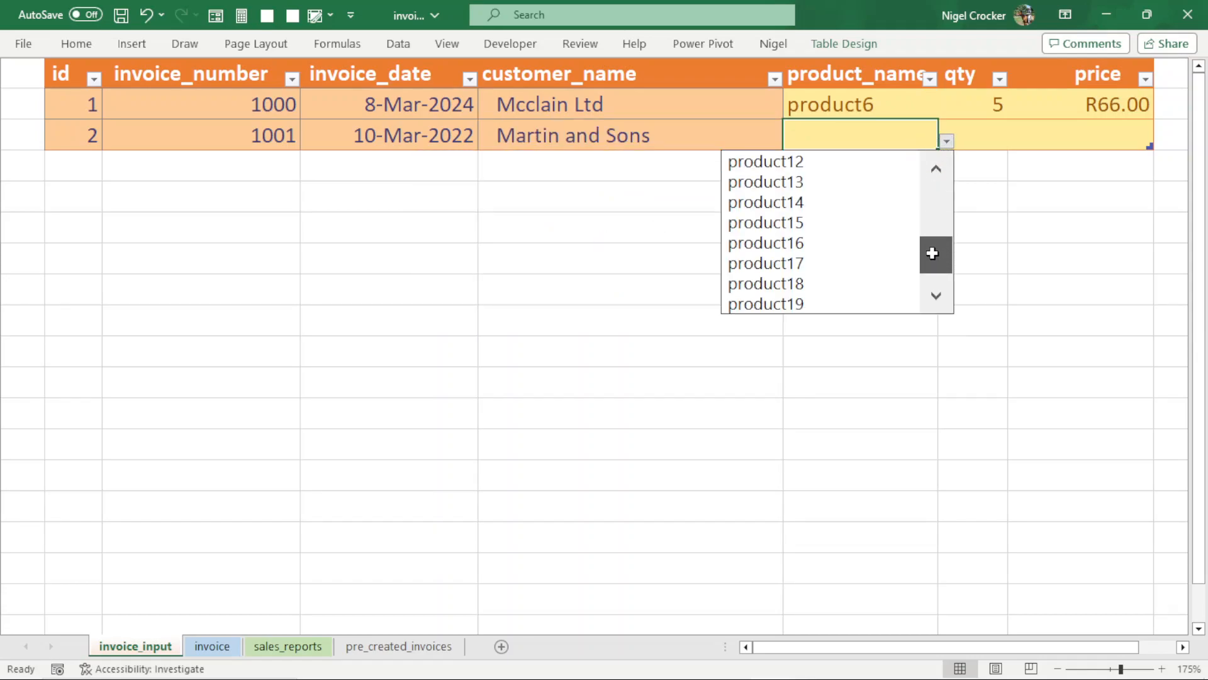
pyautogui.click(807, 264)
pyautogui.click(972, 142)
pyautogui.write('25')
pyautogui.press('Tab')
pyautogui.write('35')
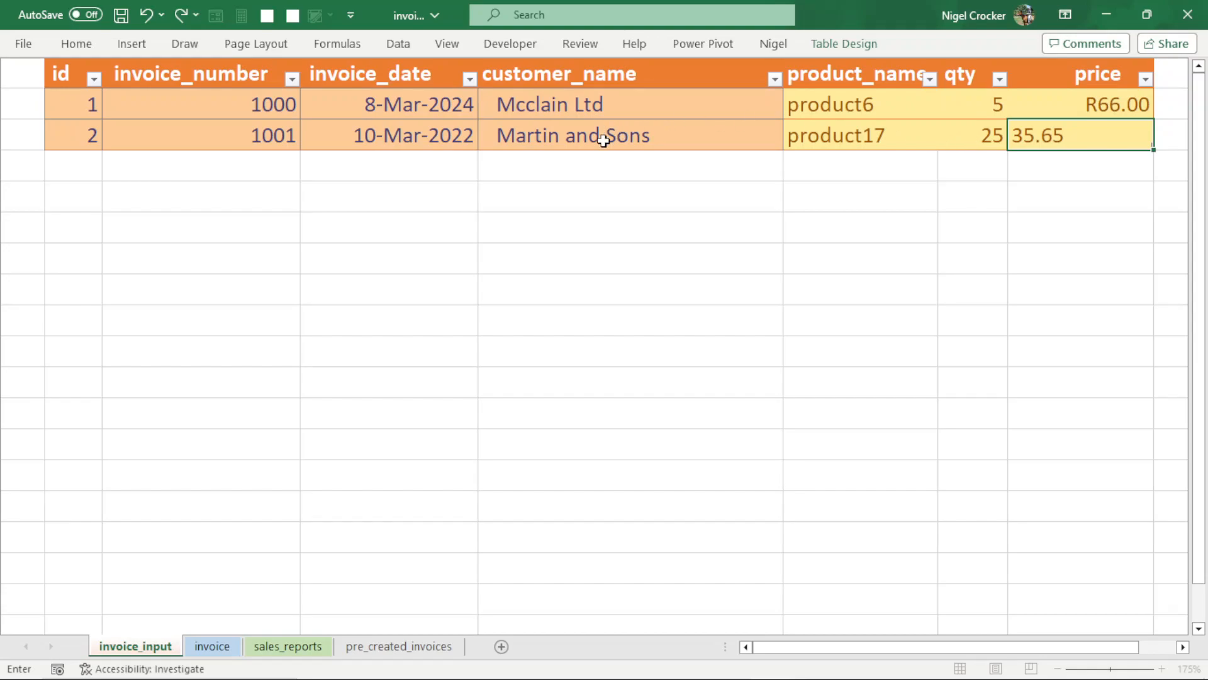
pyautogui.click(603, 140)
# - Check the invoice and sales_reports sheets for the newly entered invoice
pyautogui.click(226, 648)
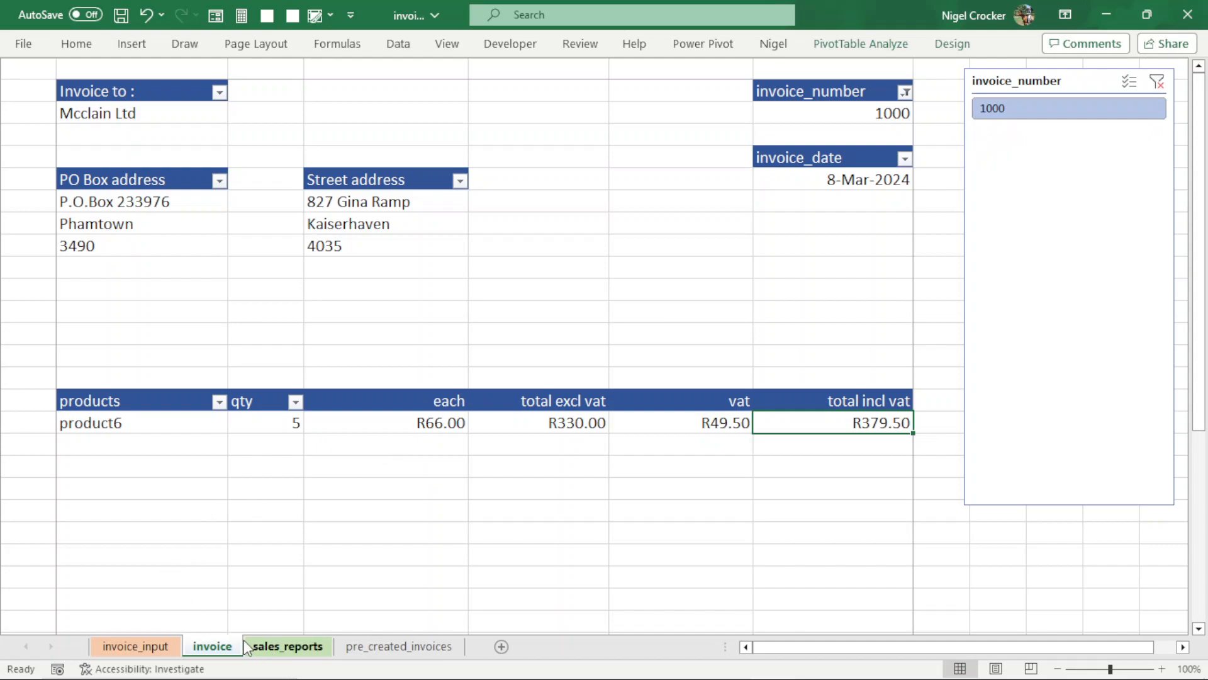
pyautogui.click(281, 646)
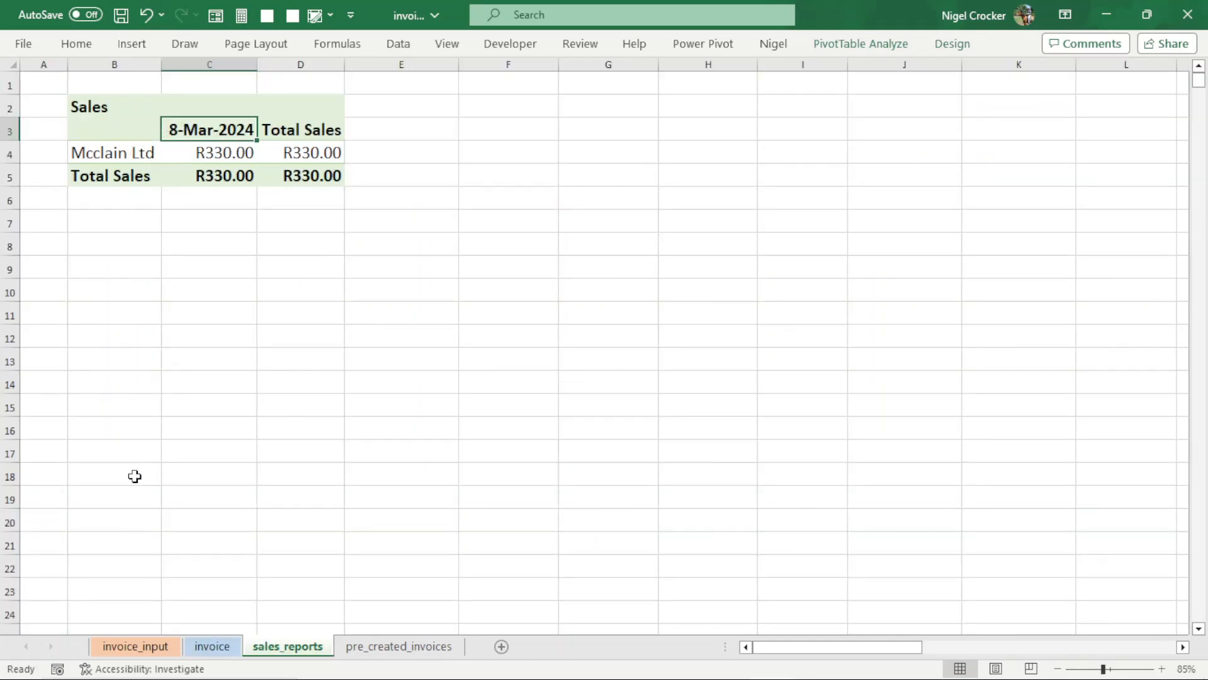
pyautogui.click(212, 646)
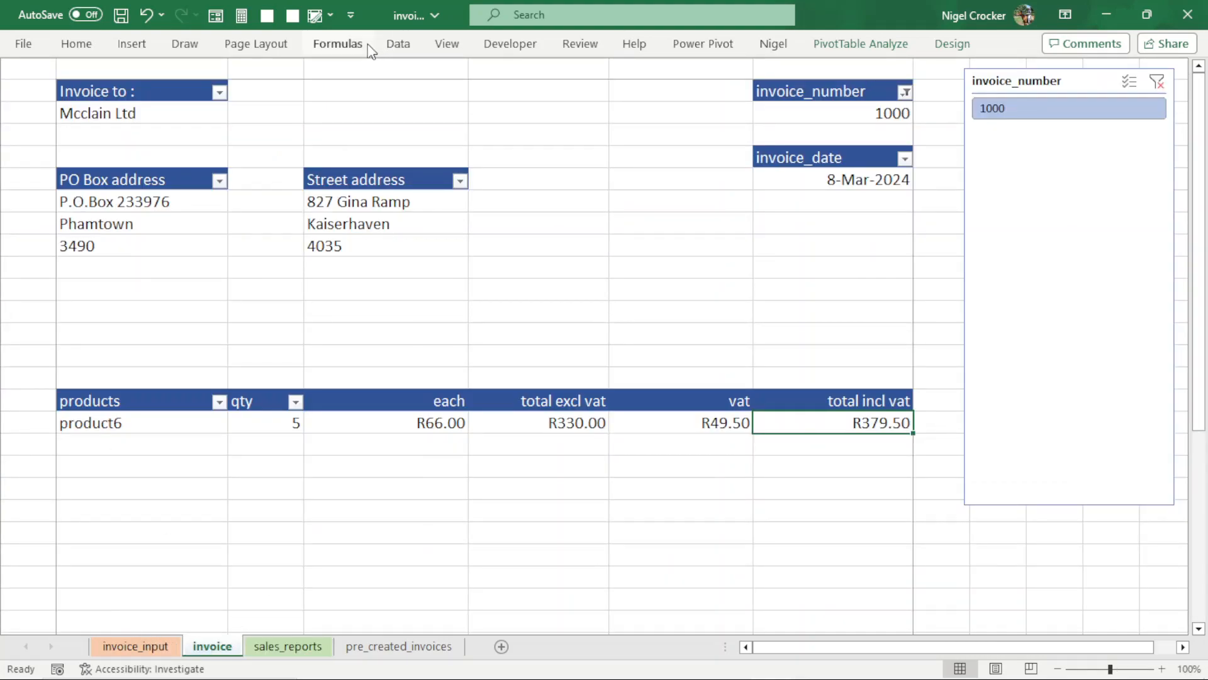
# - Refresh all workbook data and filter the invoice sheet to invoice number 1001
pyautogui.click(410, 45)
pyautogui.click(313, 113)
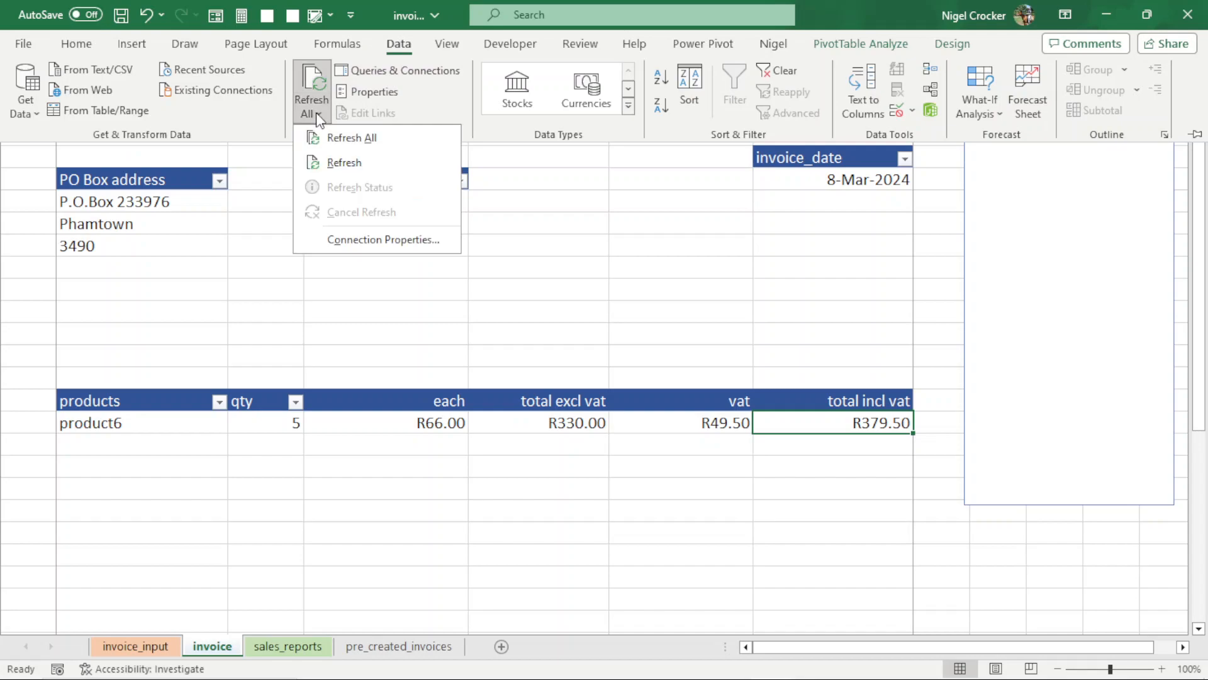
pyautogui.click(372, 146)
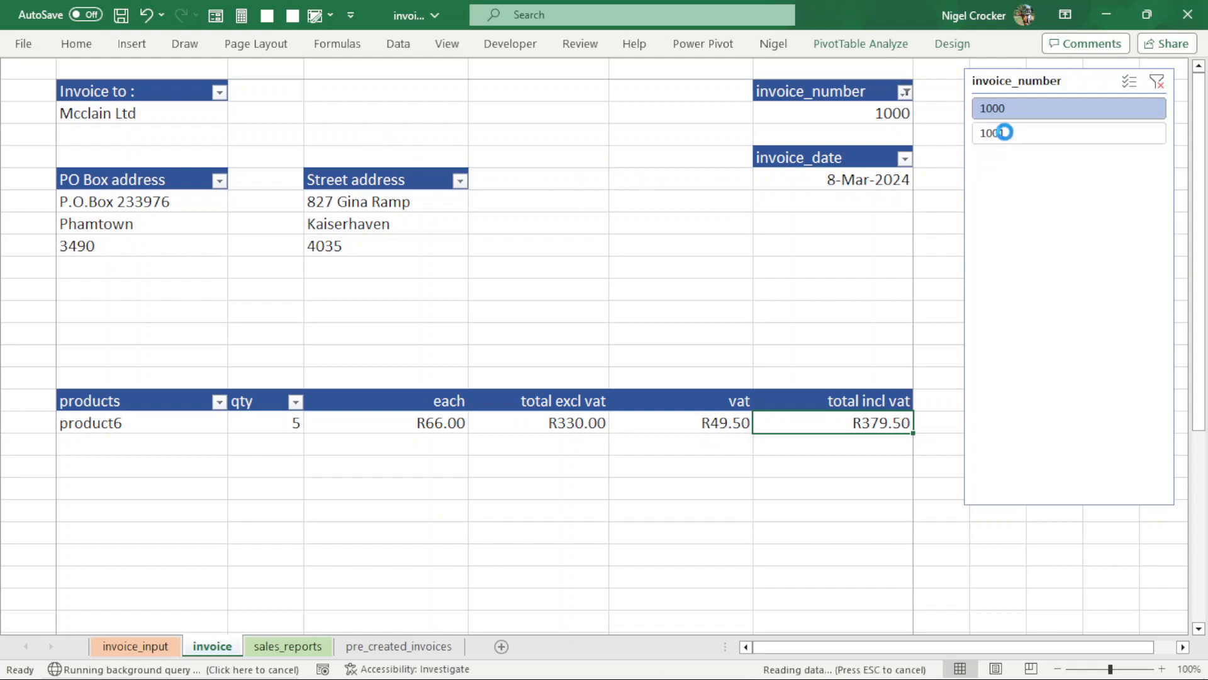
pyautogui.click(1006, 134)
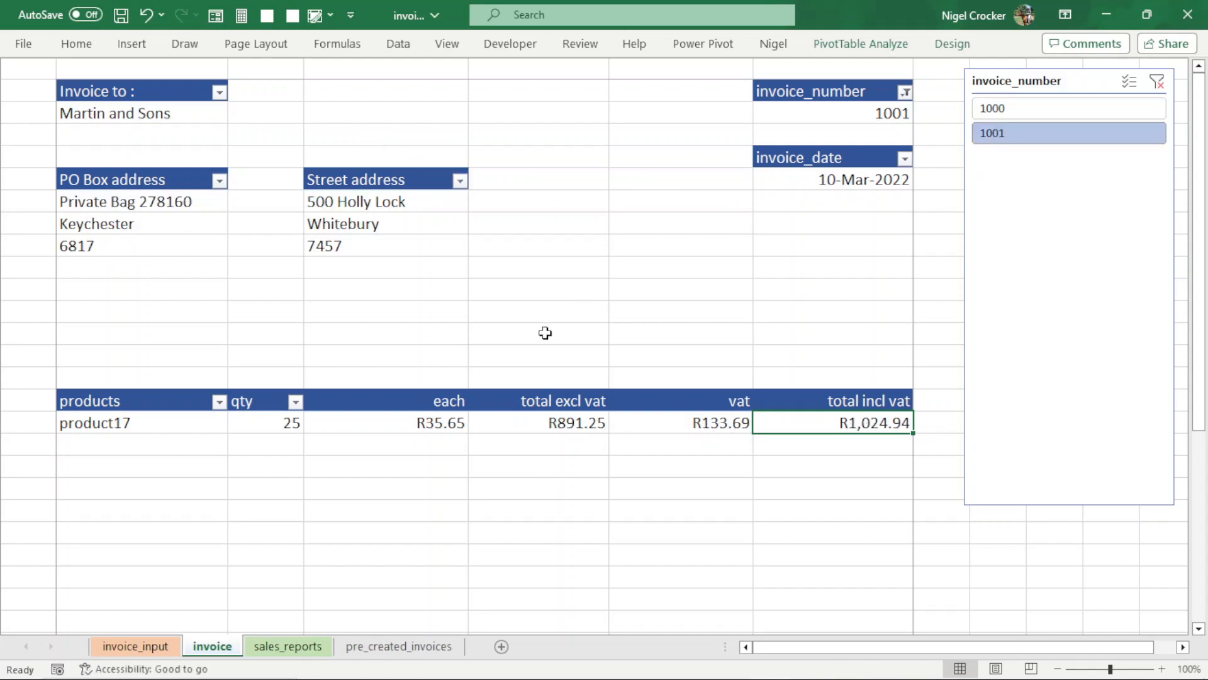
# - Compare invoice 1001 on the invoice sheet with its row in the invoice_input table
pyautogui.click(134, 648)
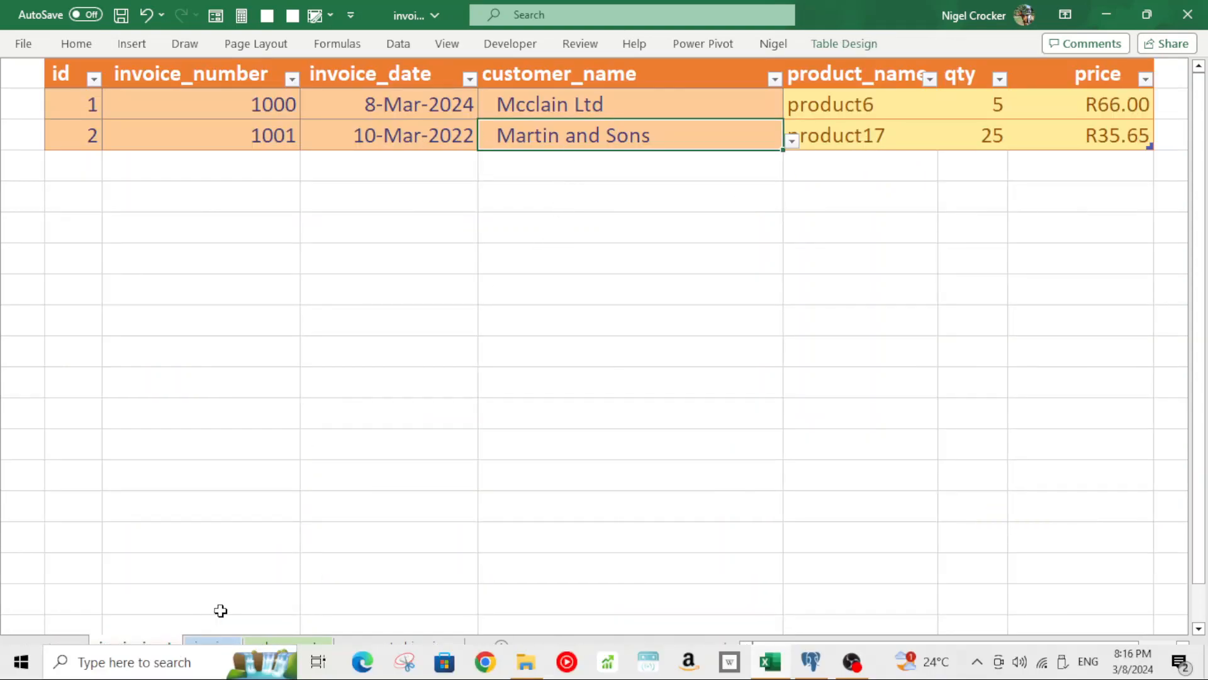
pyautogui.click(207, 648)
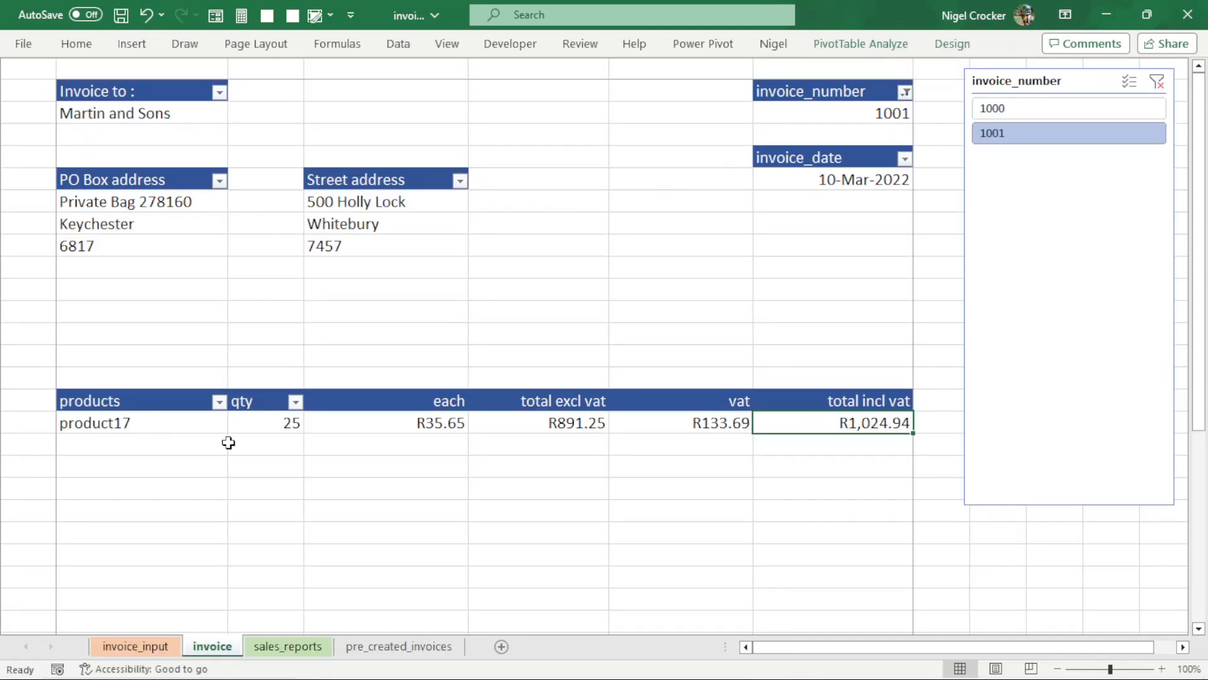
pyautogui.click(161, 649)
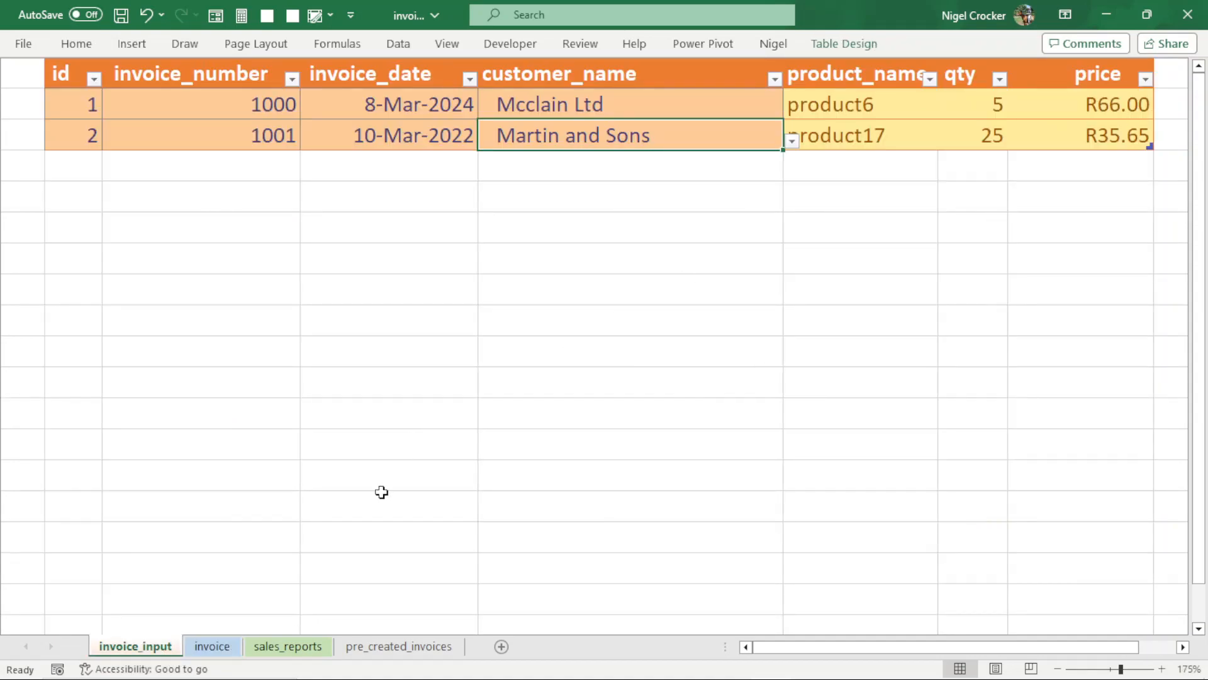
pyautogui.click(224, 652)
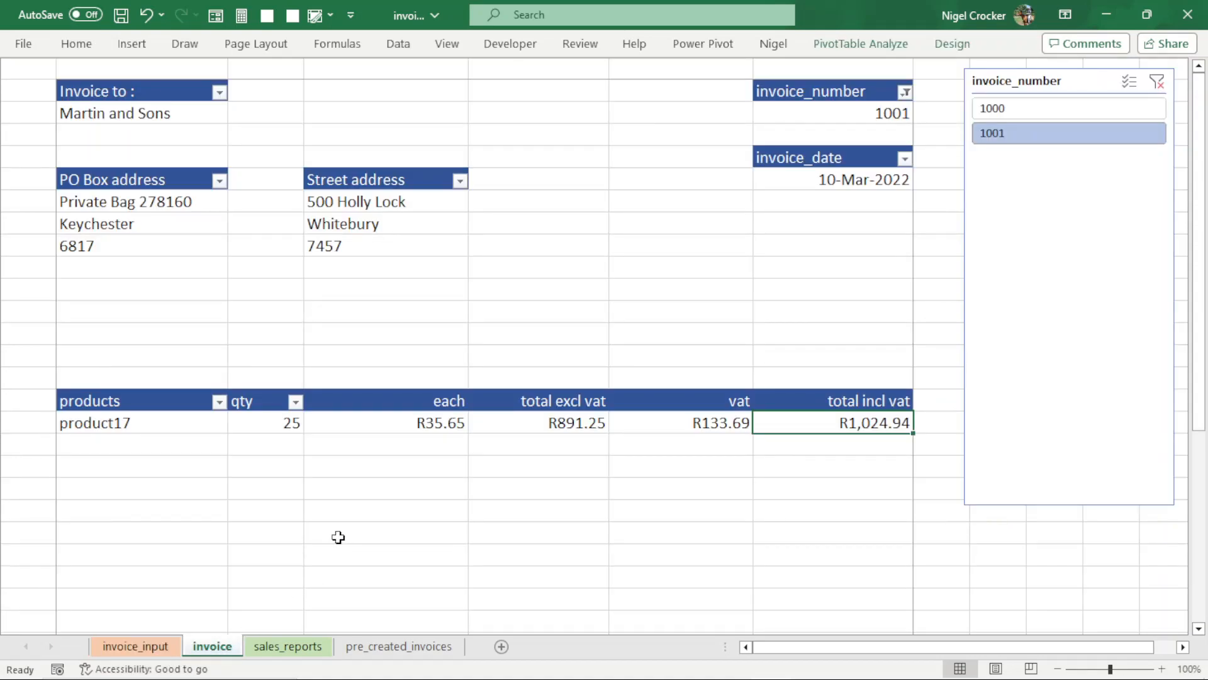
# - Examine the vat and total incl vat amounts on the product line and the totals block at the invoice's foot
pyautogui.click(680, 420)
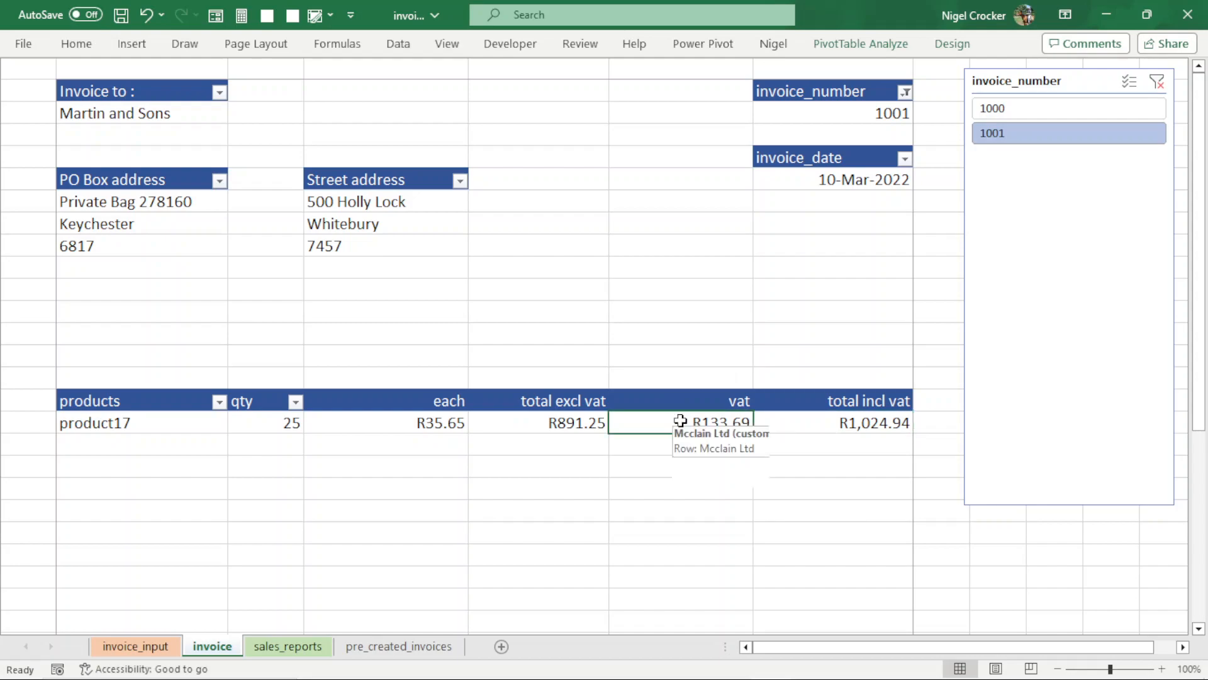
pyautogui.click(845, 419)
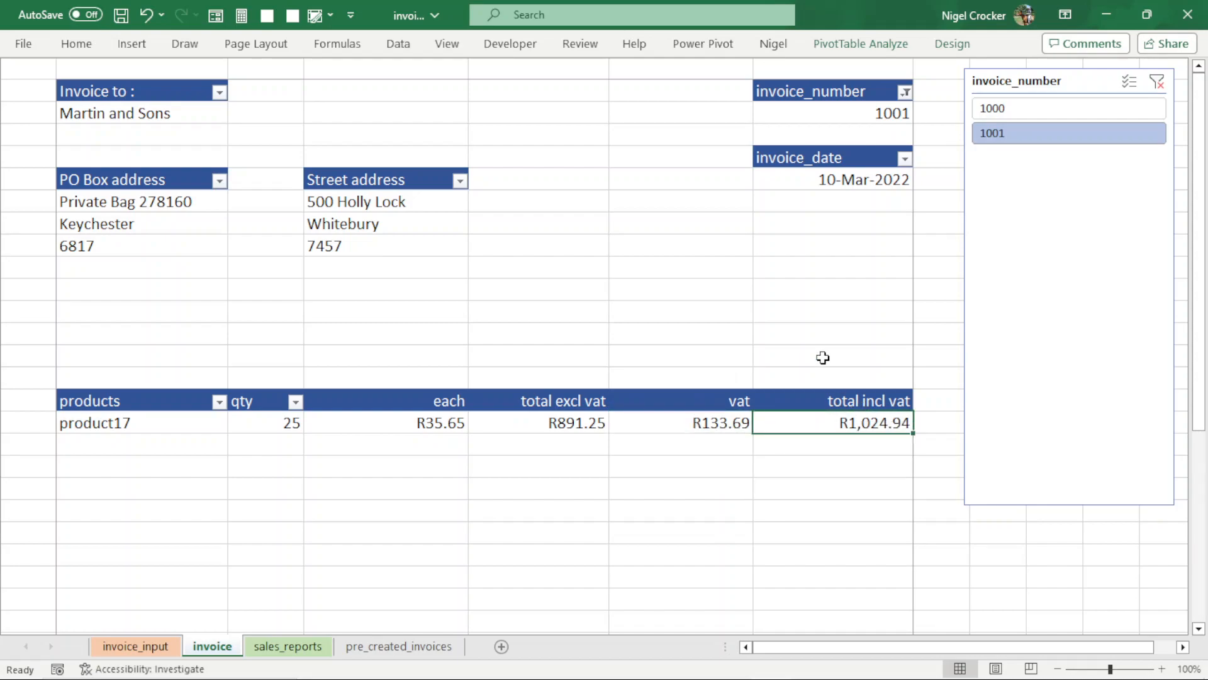
pyautogui.scroll(-3, 823, 357)
pyautogui.scroll(-2, 823, 358)
pyautogui.scroll(-3, 823, 357)
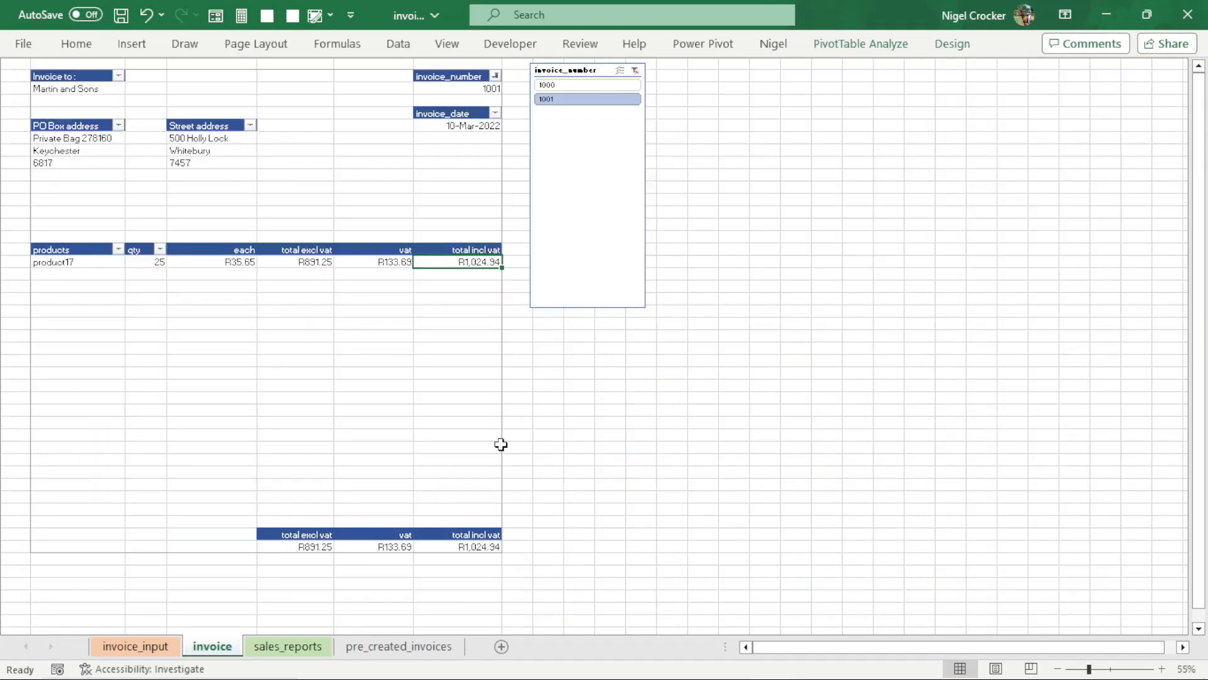
# - Switch the invoice number slicer to 1000 and back to 1001
pyautogui.click(560, 85)
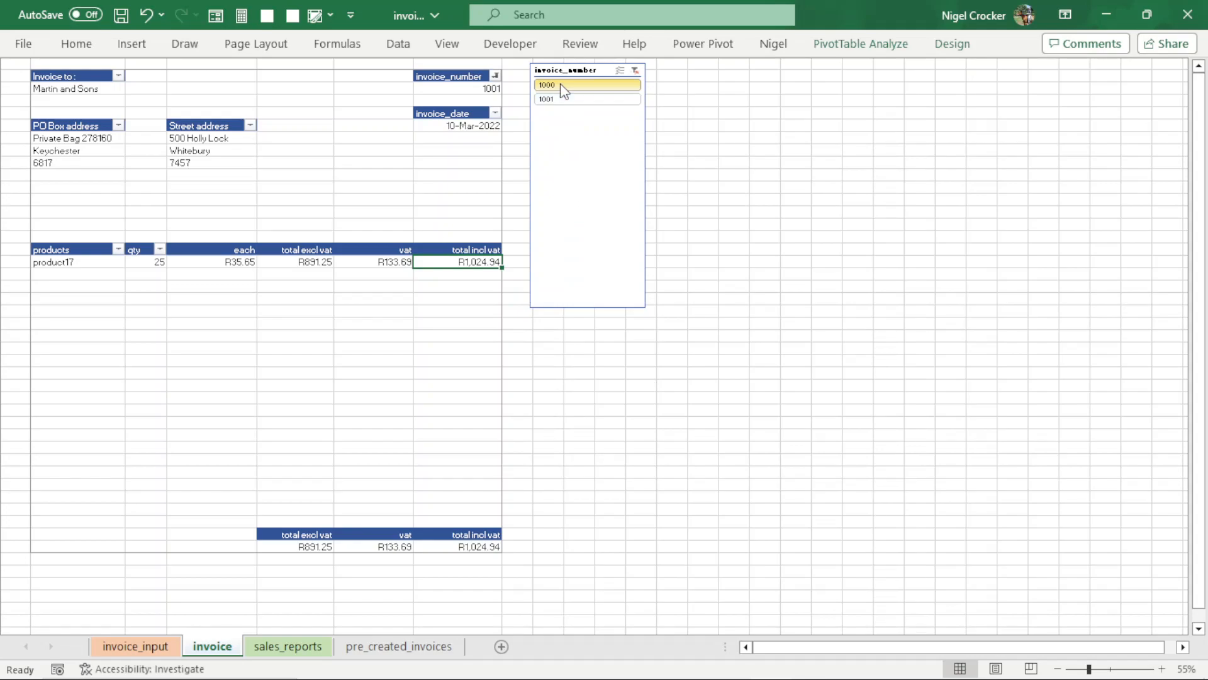
pyautogui.click(554, 99)
pyautogui.click(553, 99)
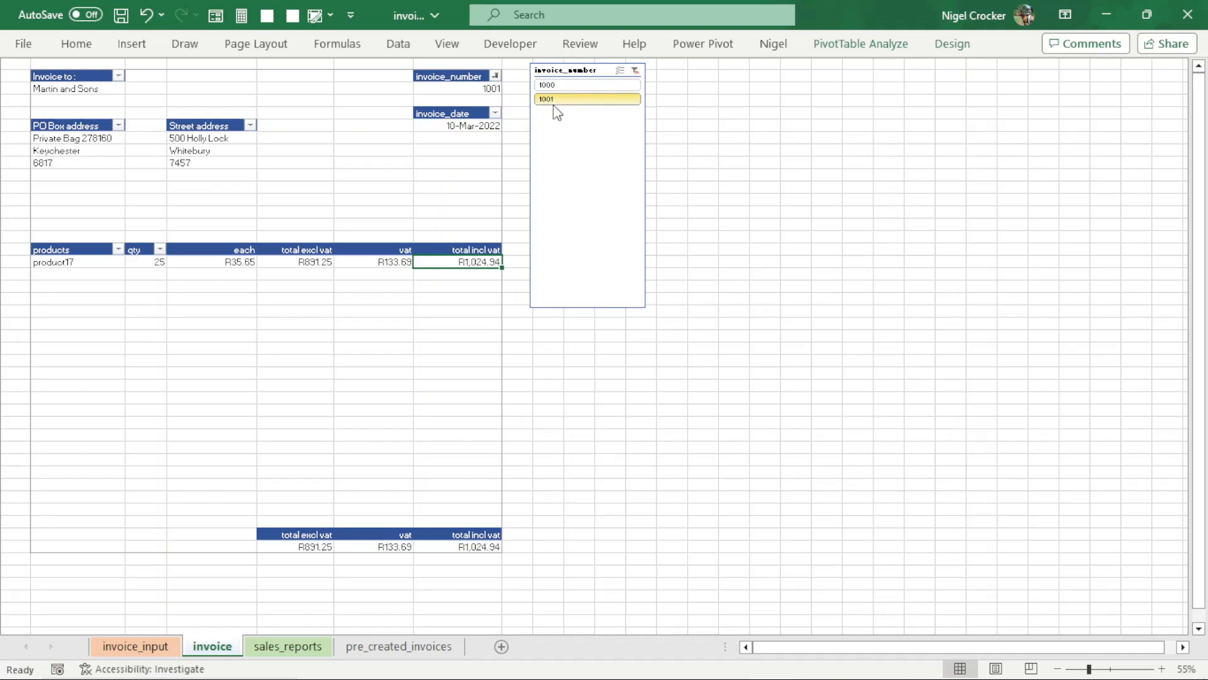
# - Preview the whole printout of invoice 1001 and return to the sheet without printing
pyautogui.hotkey('ctrl', 'p')
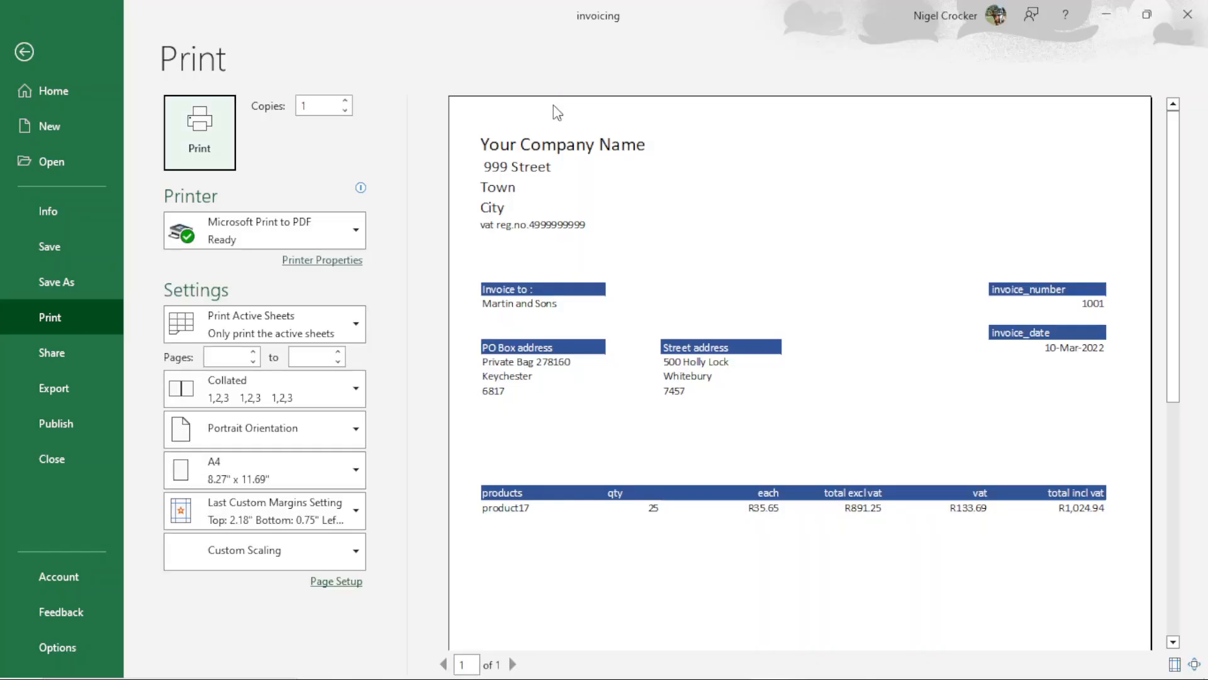
pyautogui.scroll(-5, 782, 262)
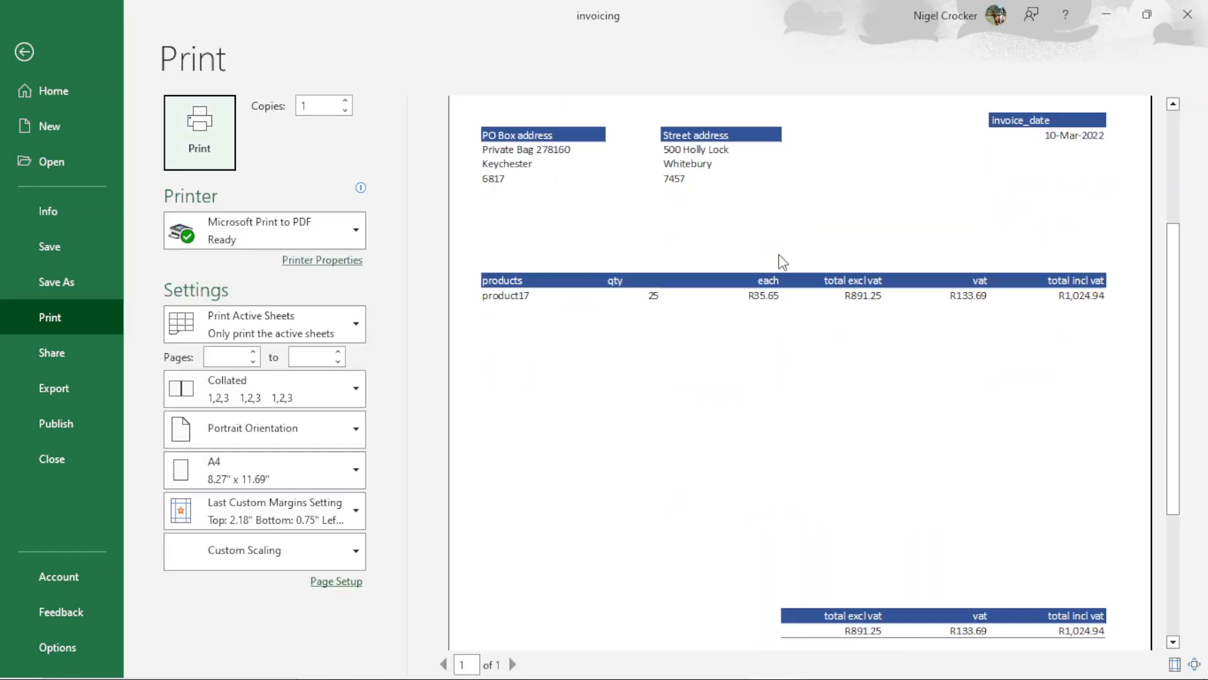
pyautogui.scroll(5, 782, 262)
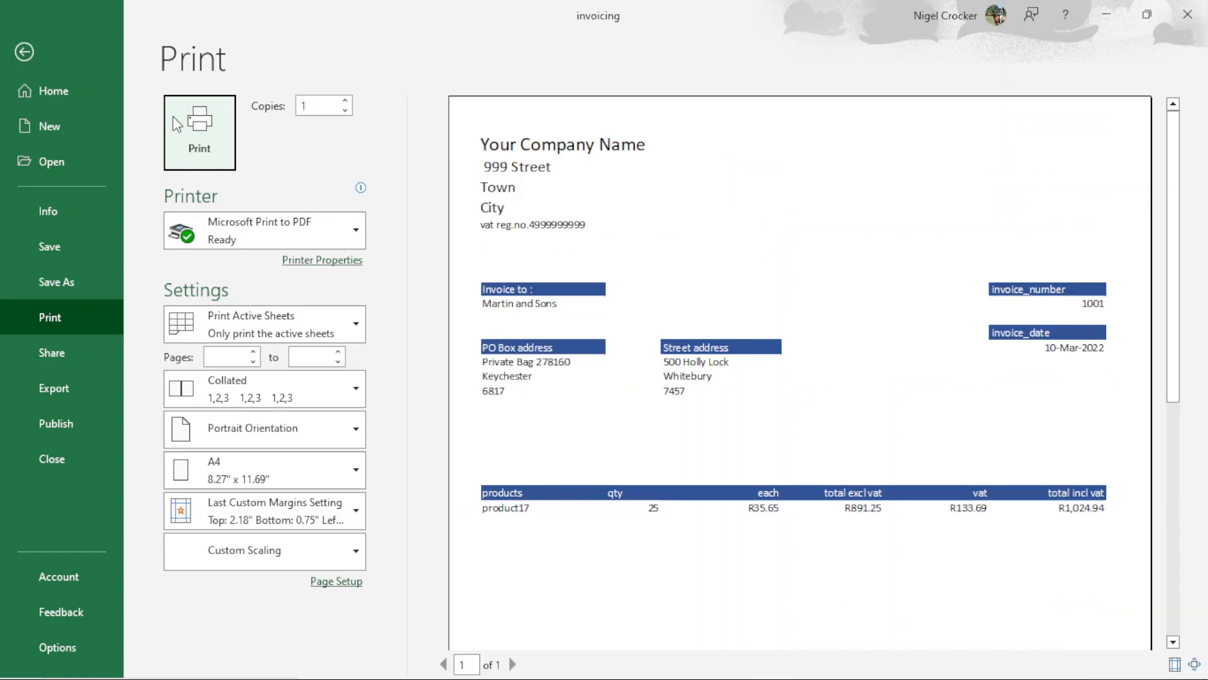
pyautogui.click(25, 50)
# - Filter the invoice sheet to invoice number 1000 and preview its printout, ending back on the invoice_input sheet
pyautogui.click(551, 86)
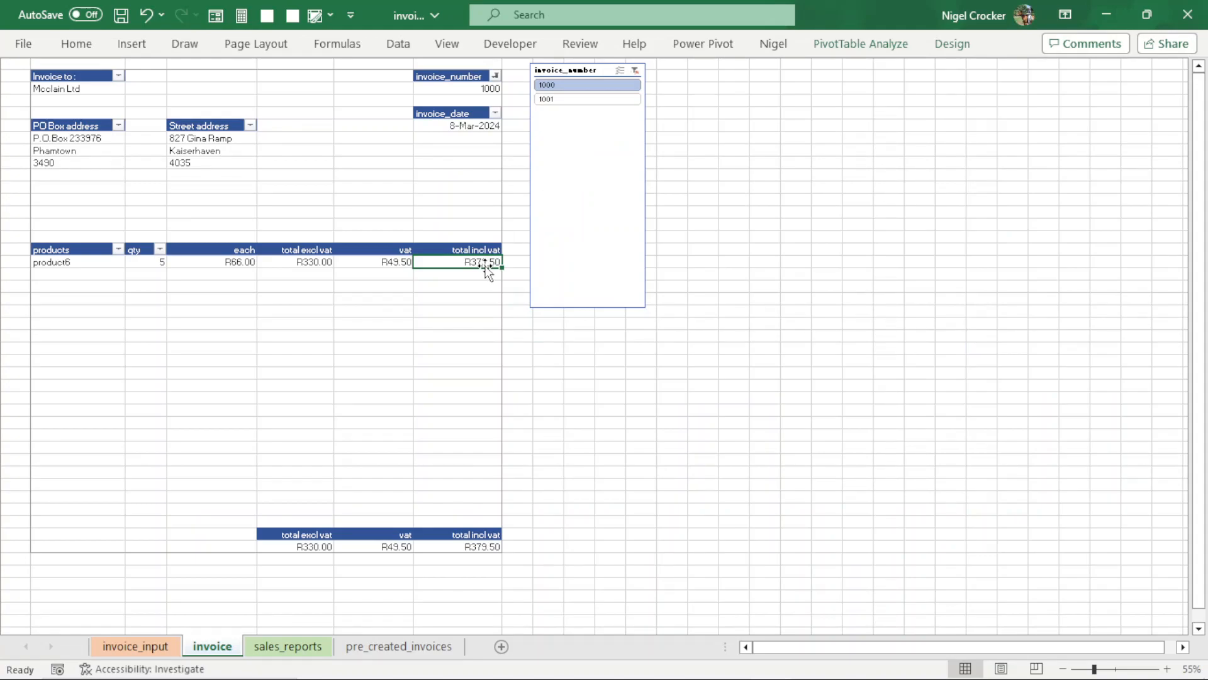
pyautogui.hotkey('ctrl', 'p')
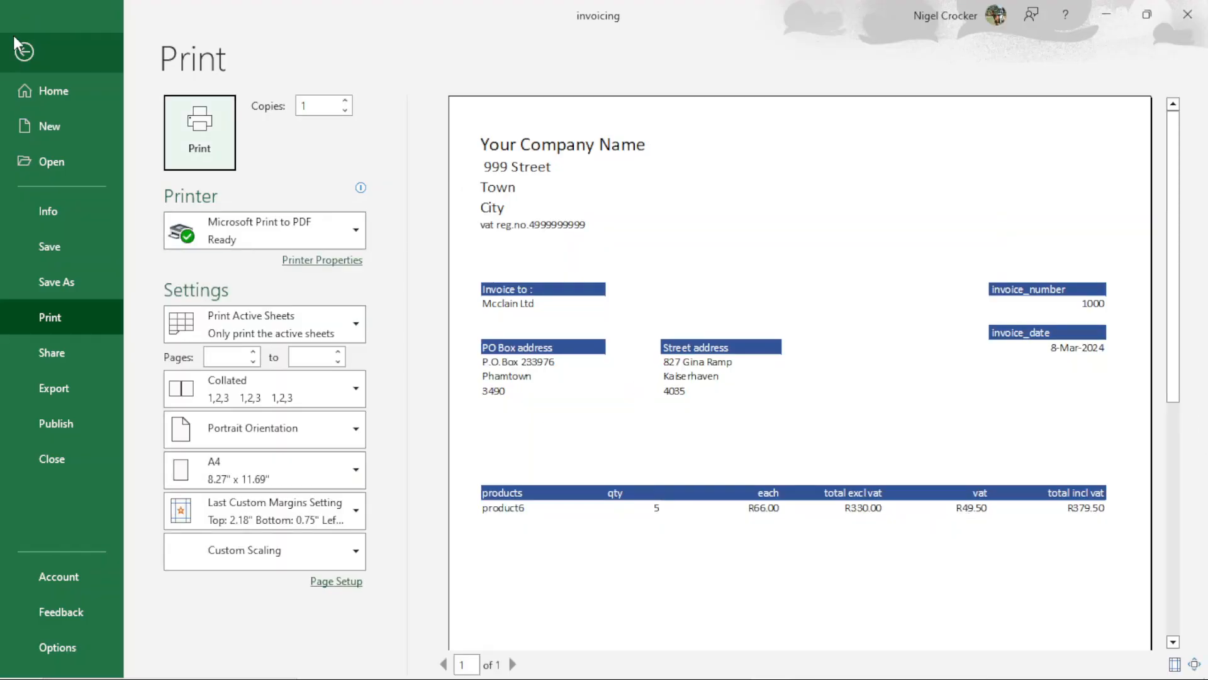
pyautogui.click(23, 53)
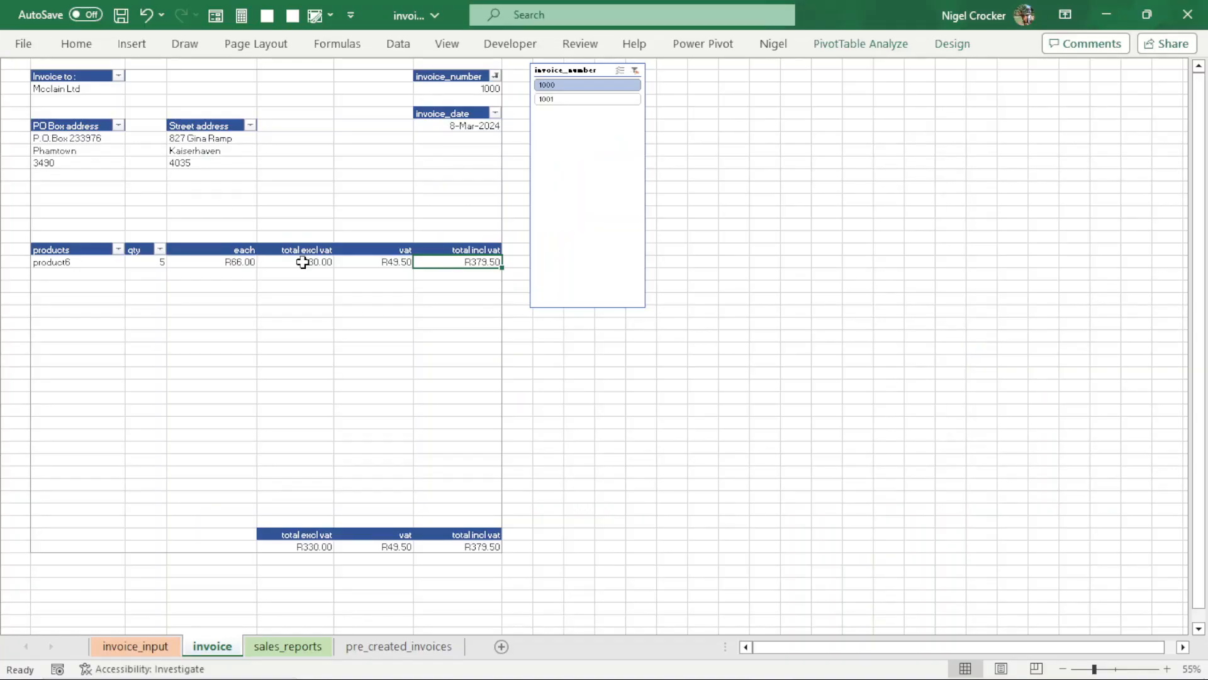
pyautogui.click(154, 648)
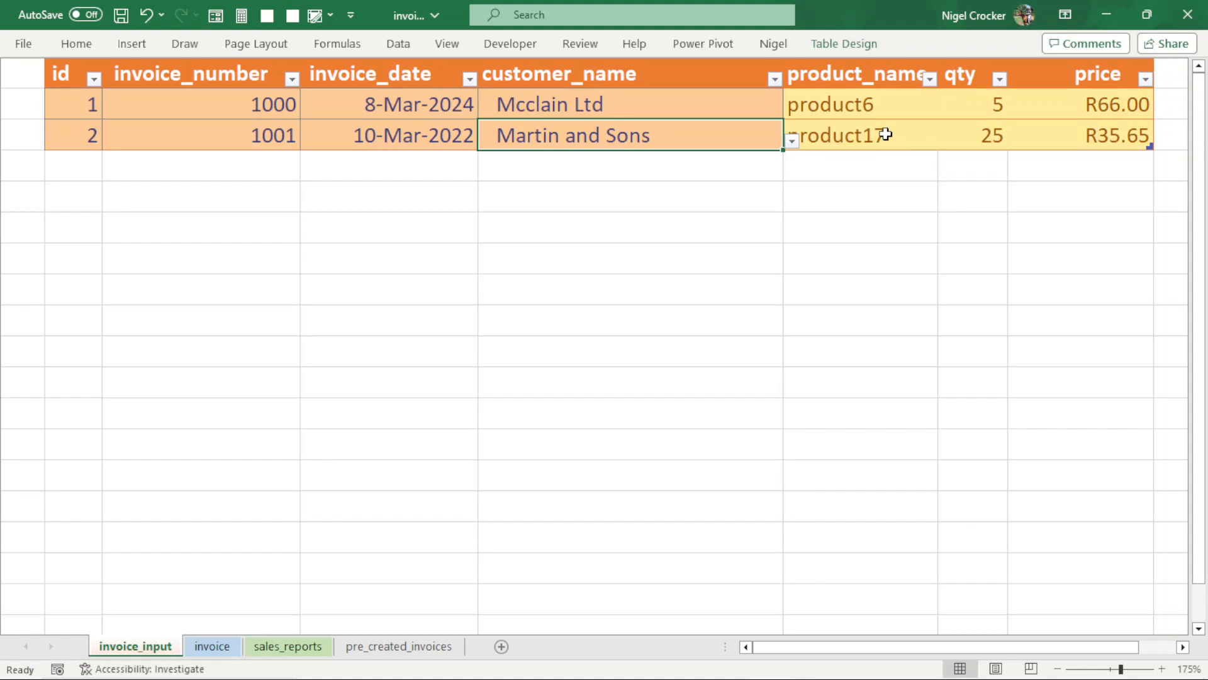
# - Continue the id series in the invoice input table from 3 down to 10
pyautogui.click(85, 105)
pyautogui.moveTo(85, 105); pyautogui.dragTo(83, 396)
pyautogui.moveTo(89, 163); pyautogui.dragTo(80, 376)
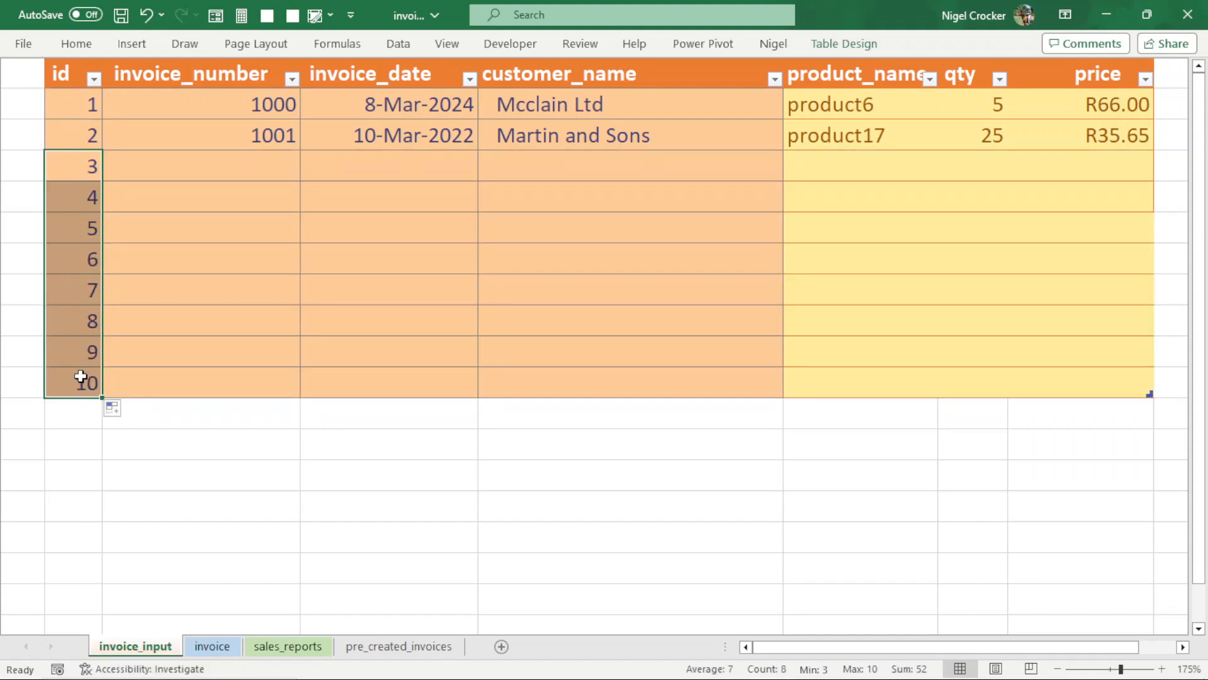
# - Extend the invoice input table by two rows and fill the id column as an unbroken series down to 12
pyautogui.moveTo(88, 289); pyautogui.dragTo(100, 458)
pyautogui.click(226, 343)
pyautogui.click(280, 156)
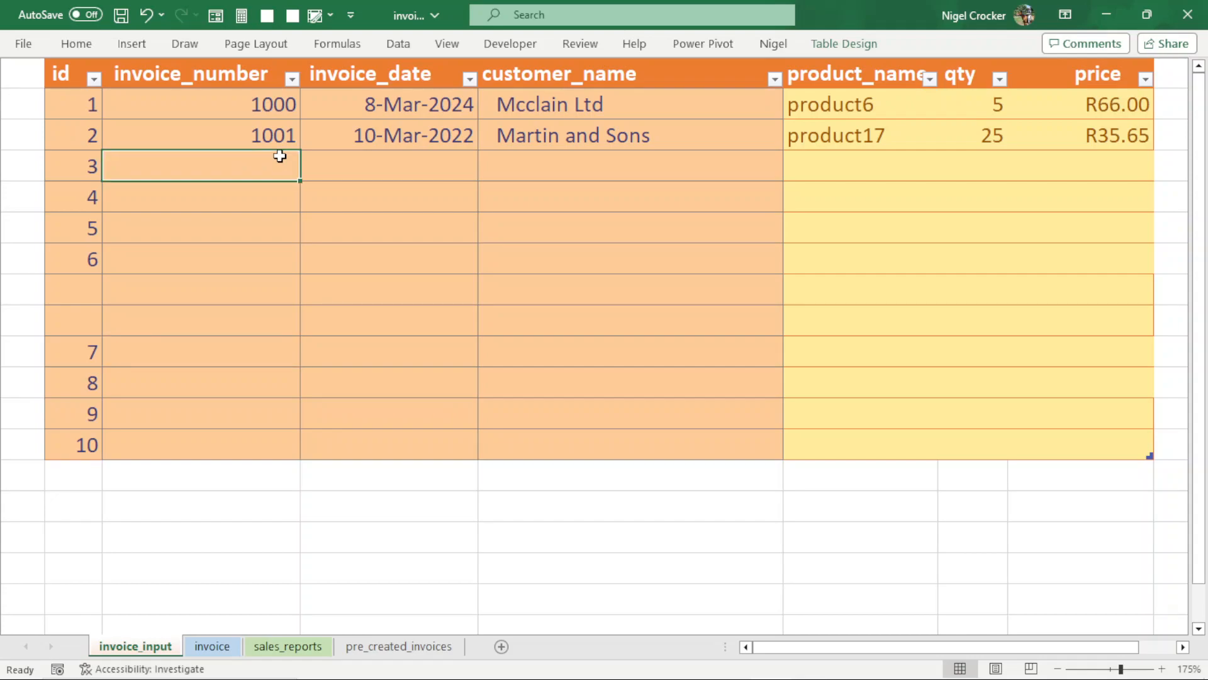
pyautogui.moveTo(69, 191); pyautogui.dragTo(85, 463)
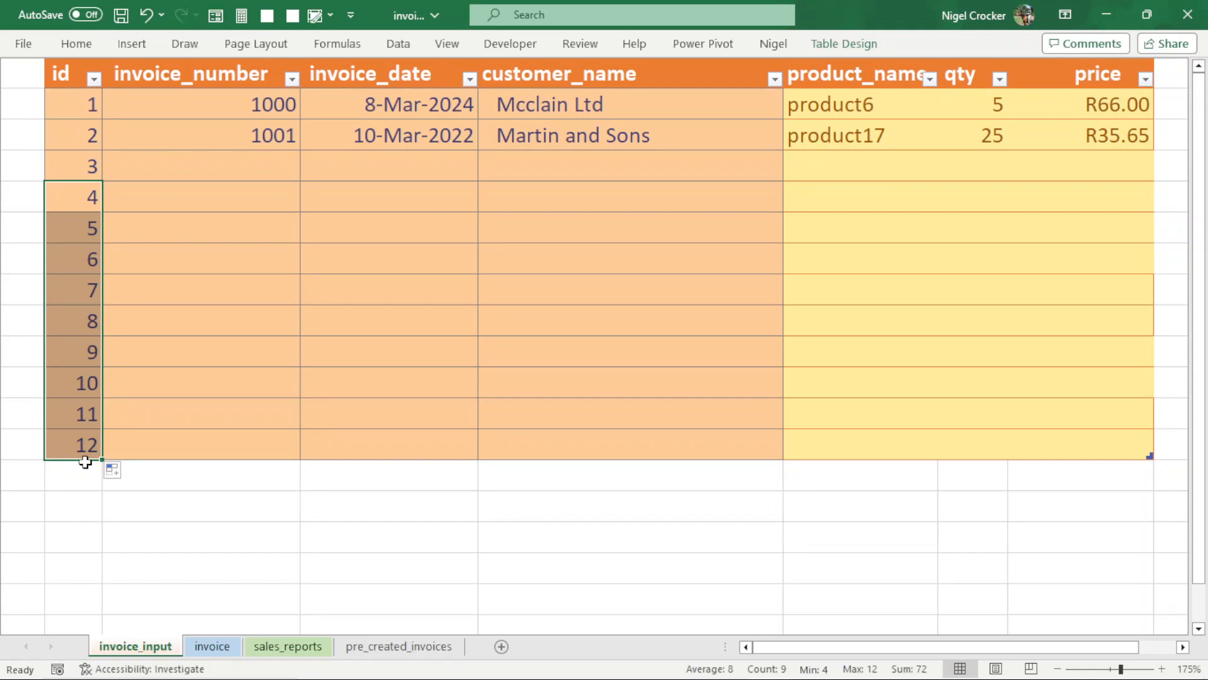
# - Enter invoice number 1002 and the invoice date 18-Feb-2013 in the row with id 3
pyautogui.click(265, 161)
pyautogui.write('100')
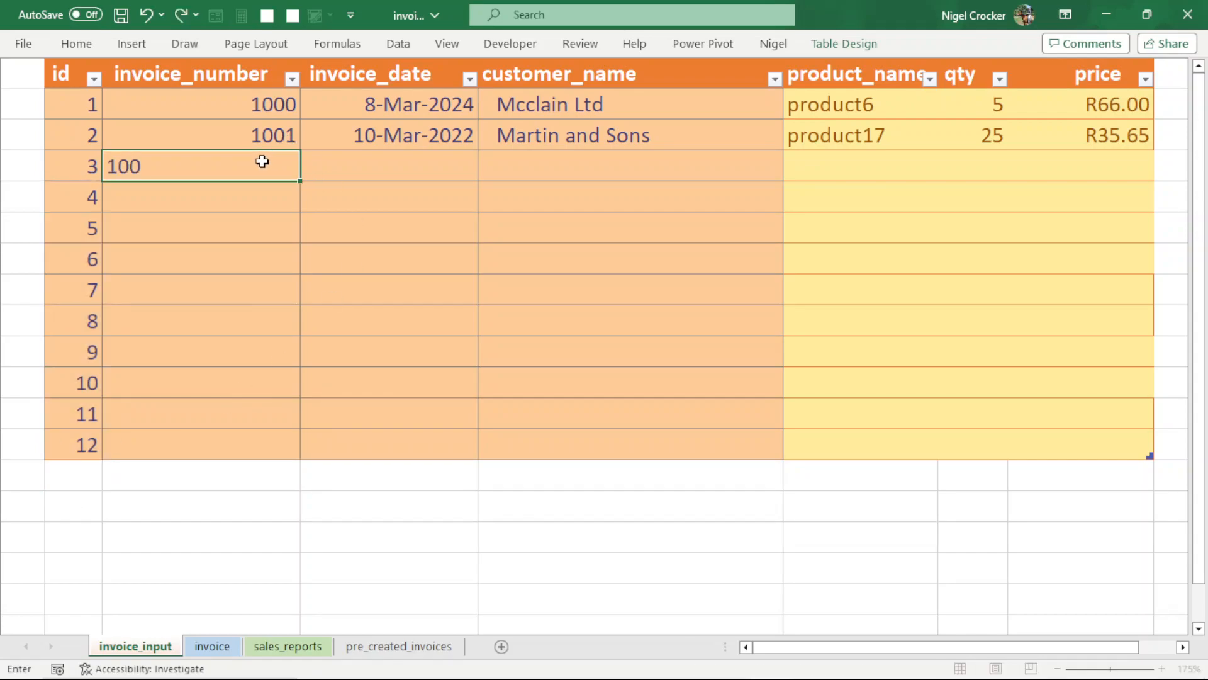
pyautogui.write('2')
pyautogui.click(367, 165)
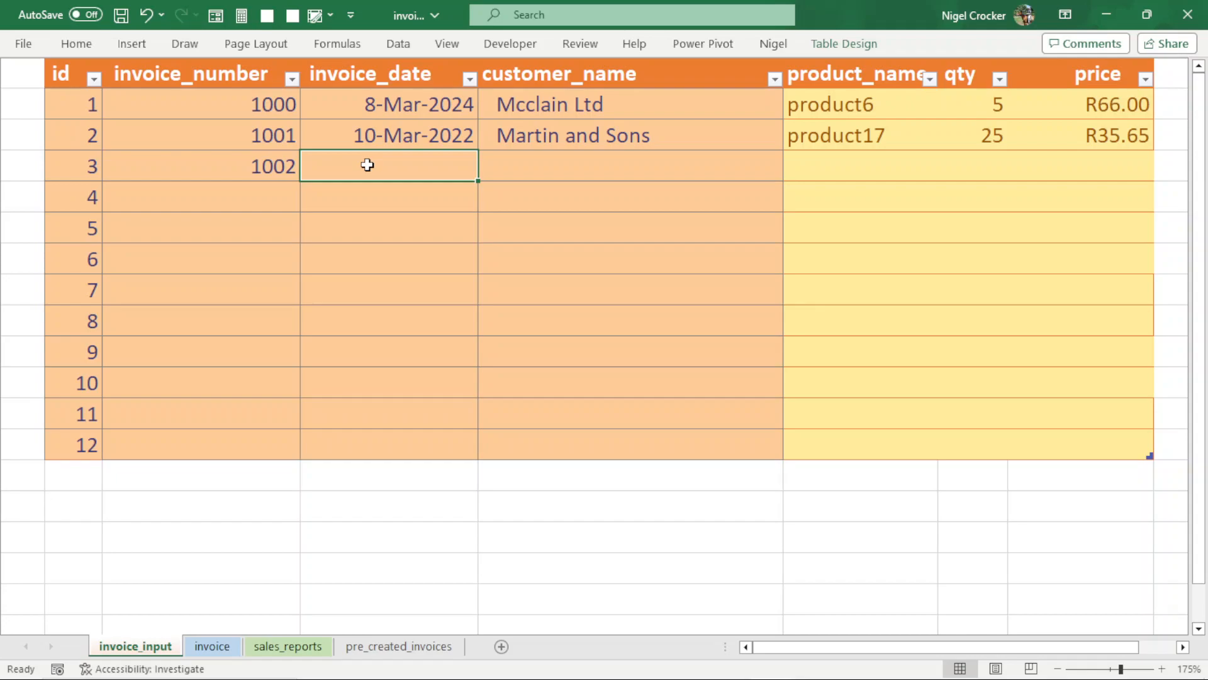
pyautogui.write('2/18/2013')
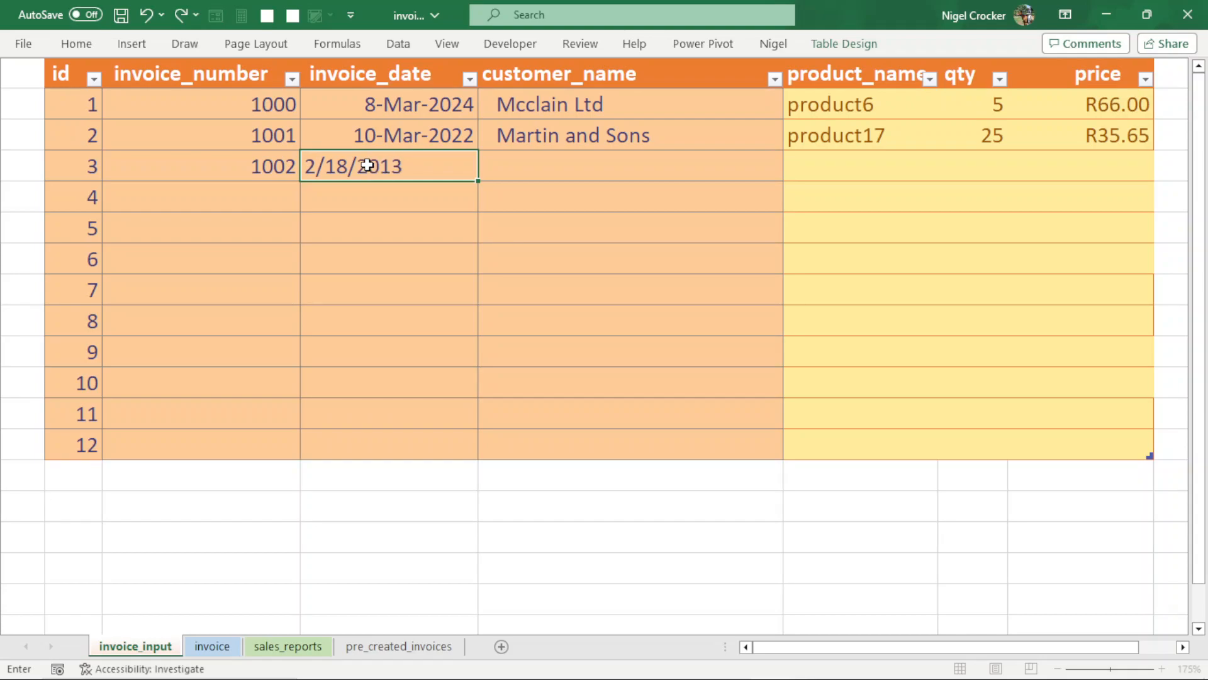
pyautogui.press('Return')
# - Choose Porter-Brady as the customer name for the row with id 3
pyautogui.click(610, 167)
pyautogui.click(794, 172)
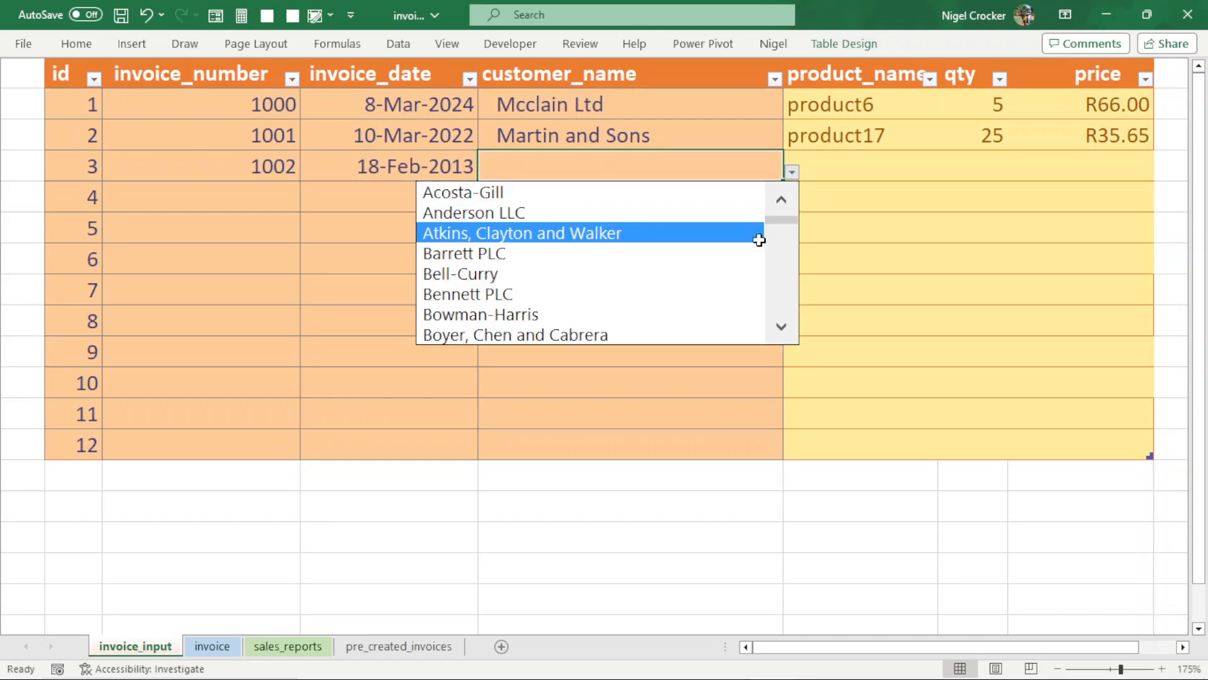
pyautogui.moveTo(780, 221); pyautogui.dragTo(769, 278)
pyautogui.click(521, 314)
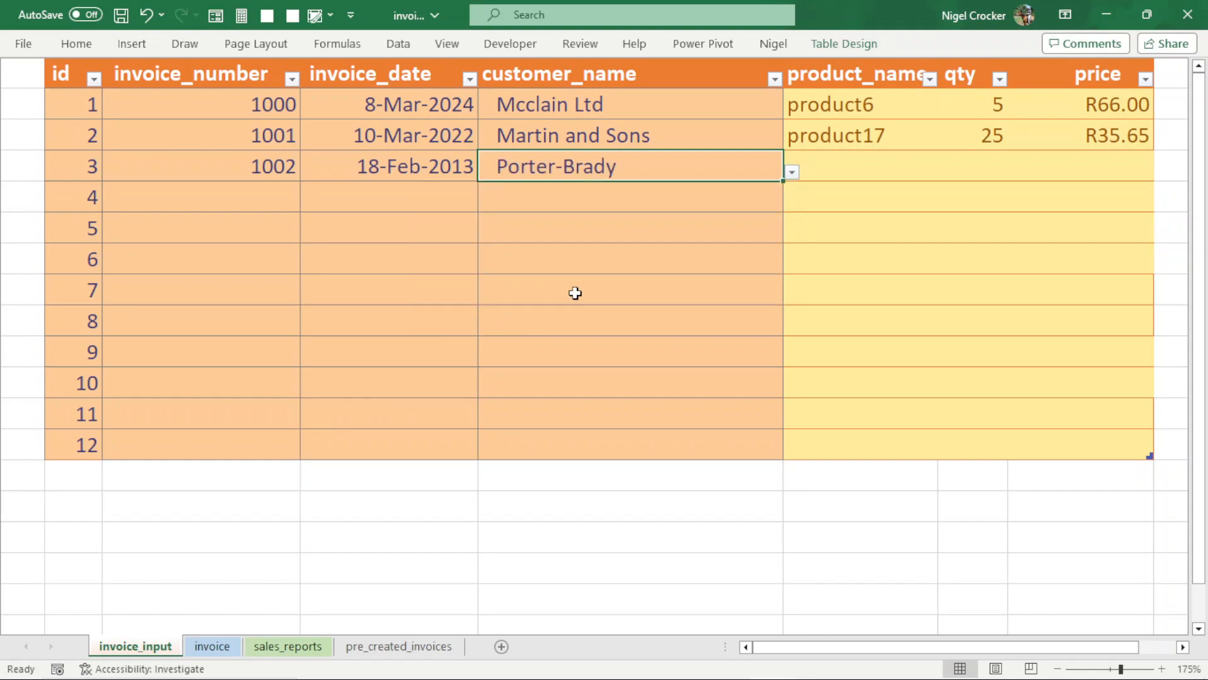
# - Complete the row with id 3 with product1, quantity 10 and price 50
pyautogui.click(825, 167)
pyautogui.click(947, 171)
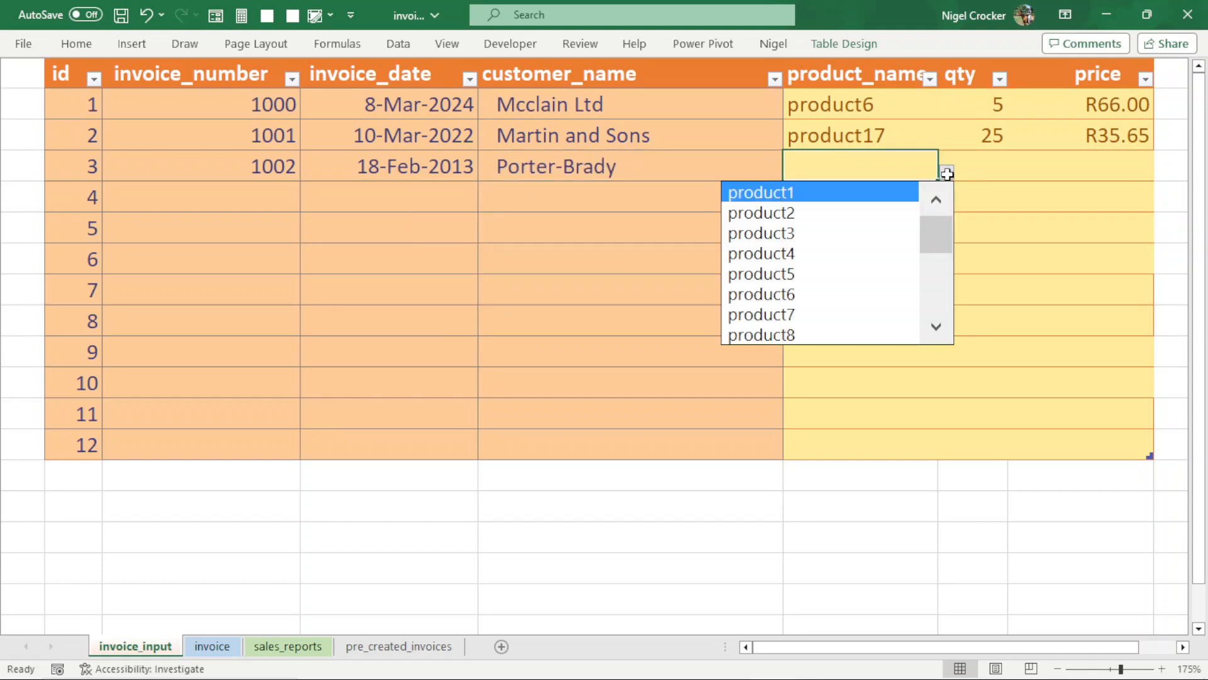
pyautogui.click(790, 193)
pyautogui.click(1001, 174)
pyautogui.write('10')
pyautogui.press('Tab')
pyautogui.write('50')
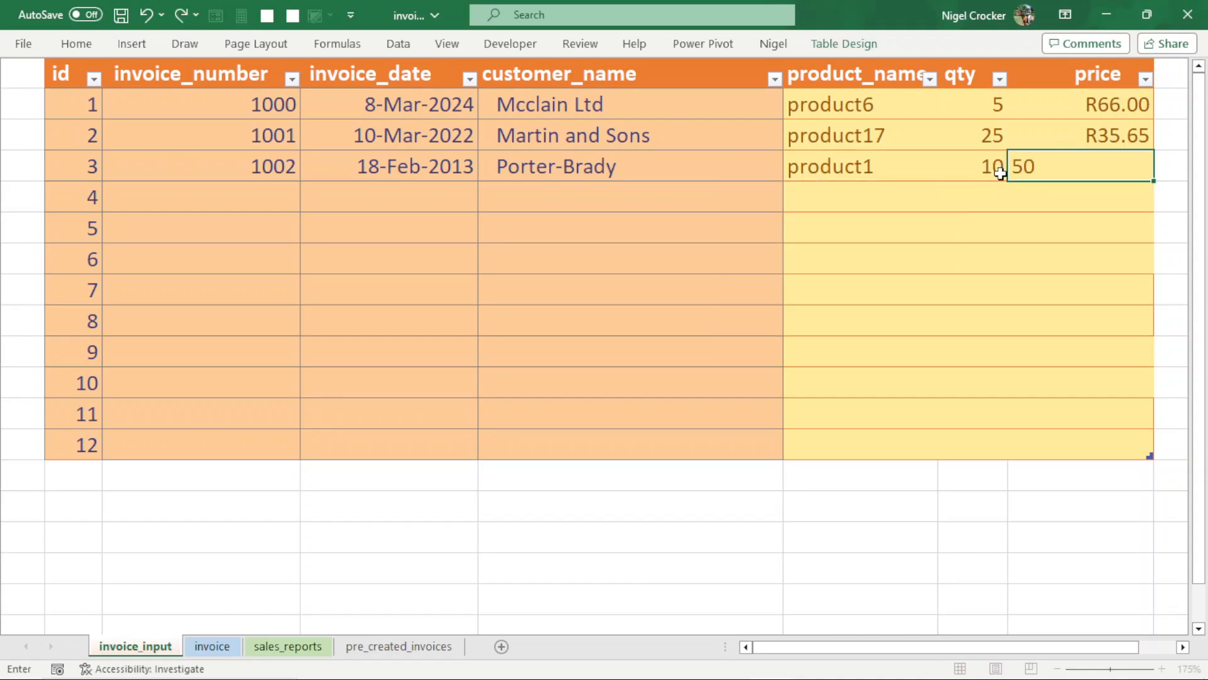
pyautogui.press('Return')
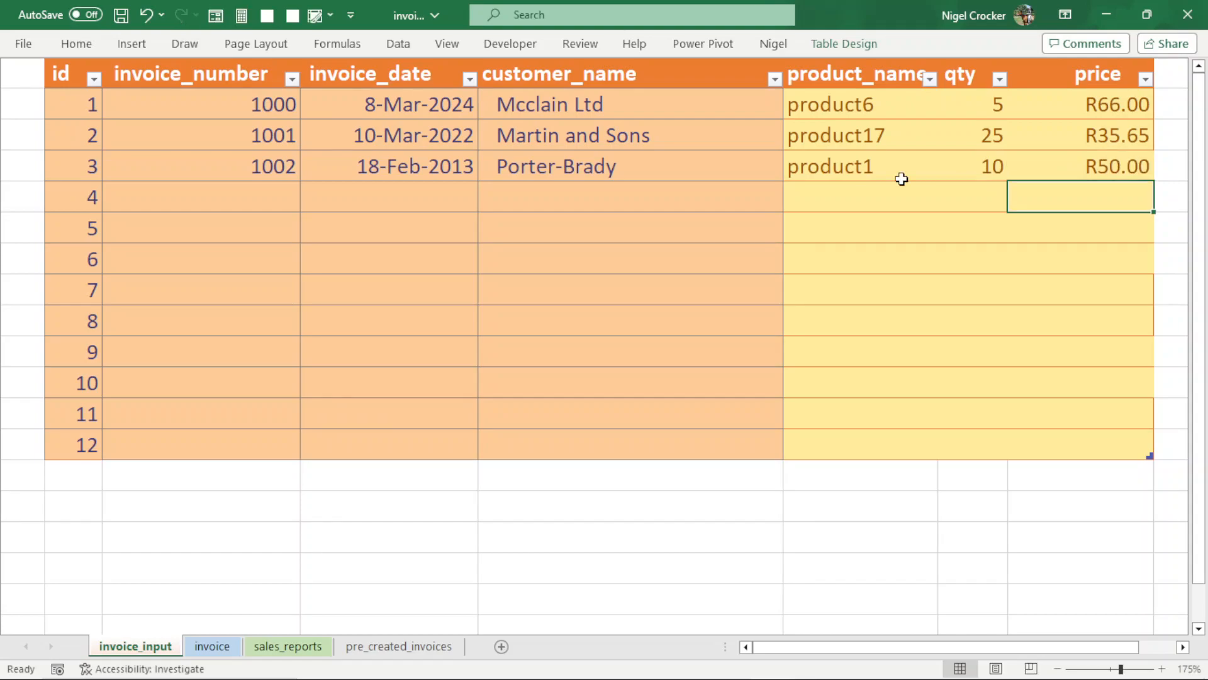
# - Copy the invoice number, date and customer name from row id 3 into the rows with ids 4 to 12
pyautogui.moveTo(273, 169); pyautogui.dragTo(497, 165)
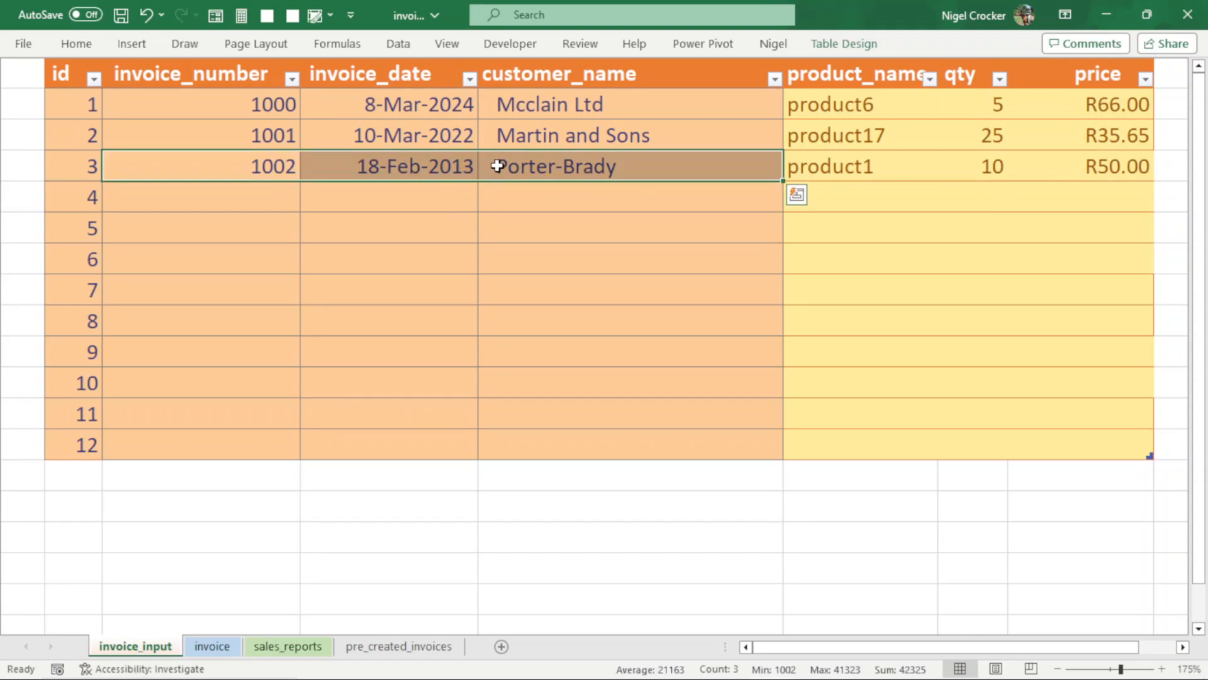
pyautogui.hotkey('ctrl', 'c')
pyautogui.moveTo(233, 200); pyautogui.dragTo(250, 434)
pyautogui.press('Return')
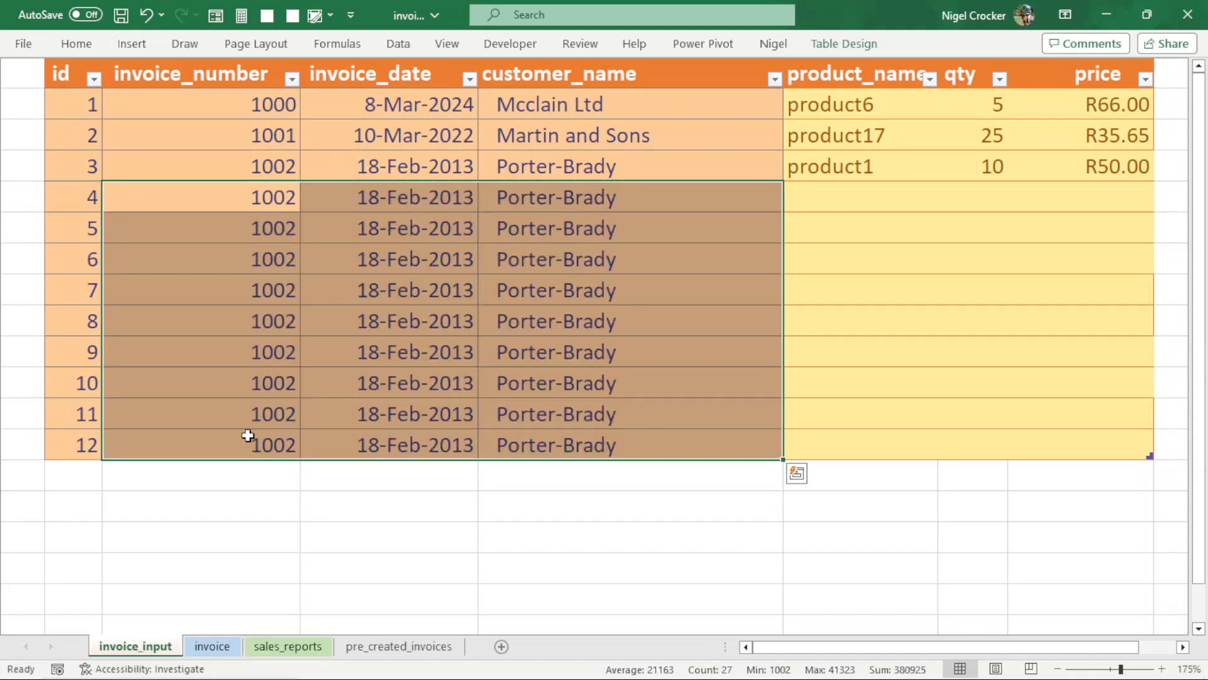
# - Choose product2 as the product name in the row with id 4
pyautogui.click(841, 167)
pyautogui.click(838, 193)
pyautogui.click(953, 209)
pyautogui.click(901, 210)
pyautogui.click(946, 202)
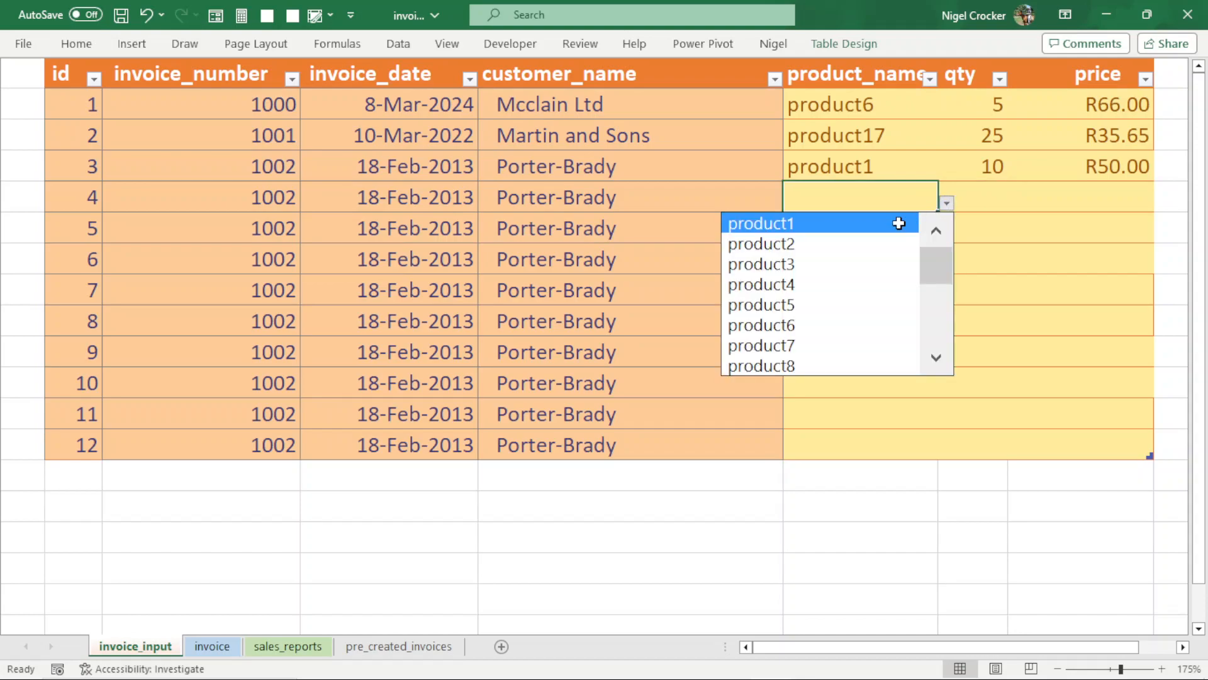
pyautogui.click(830, 259)
pyautogui.click(950, 205)
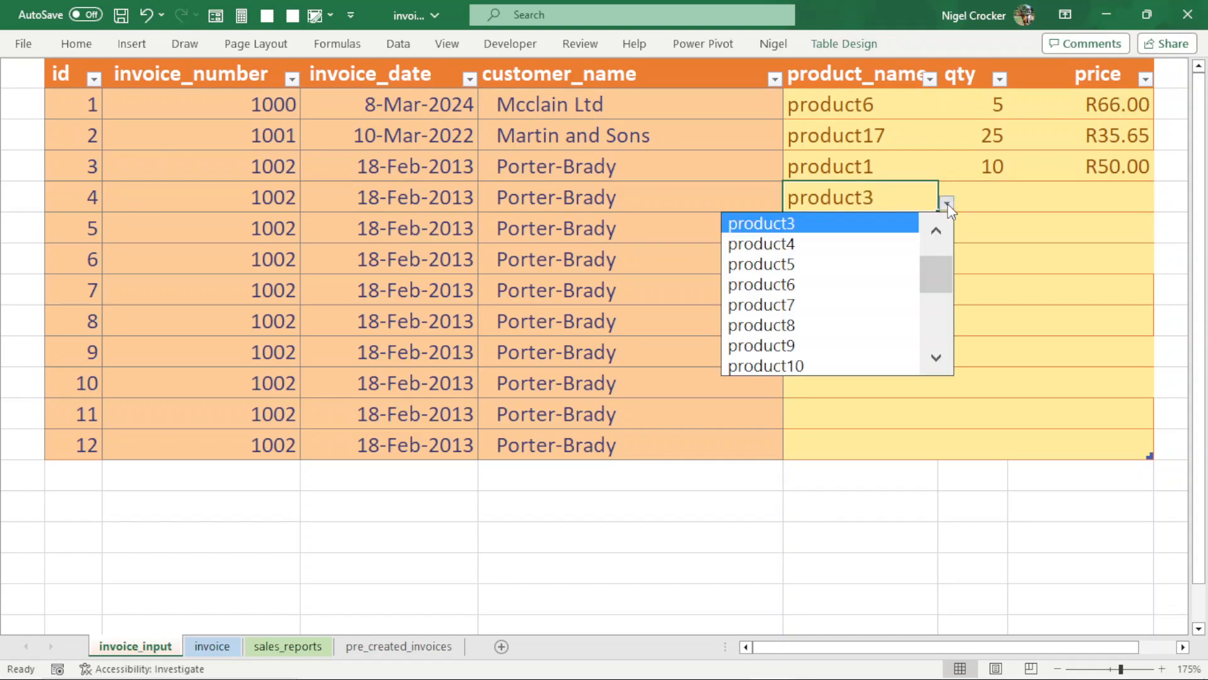
pyautogui.scroll(1, 936, 264)
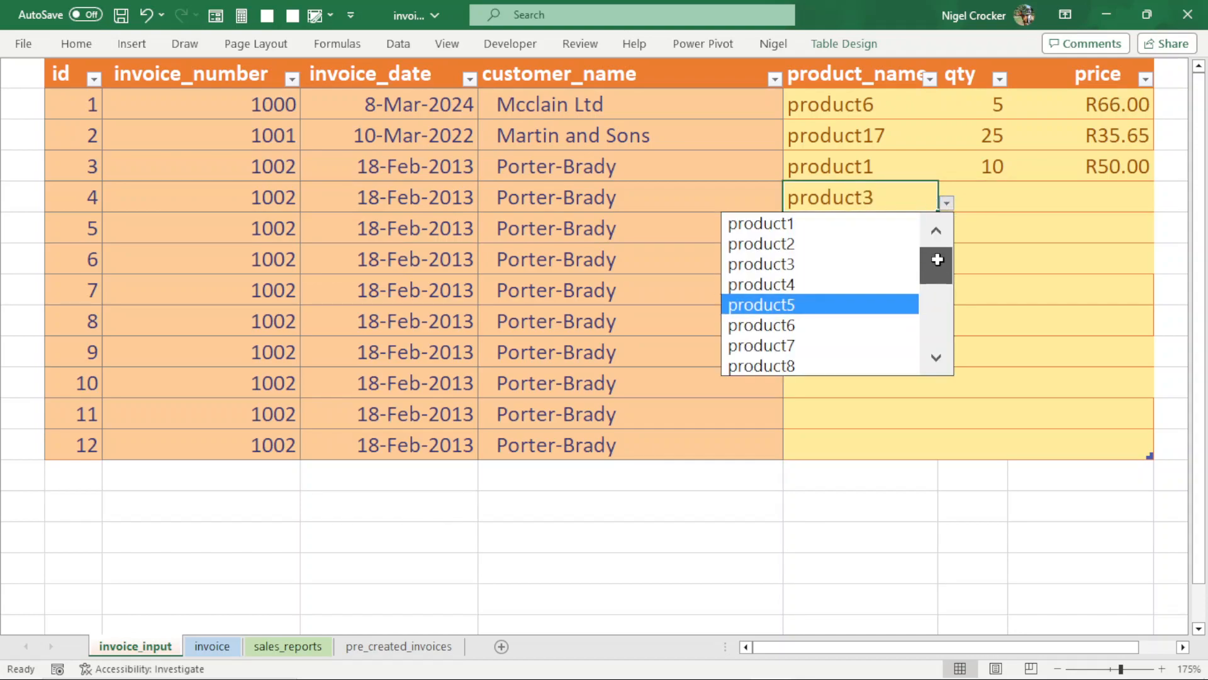
pyautogui.click(814, 244)
# - Enter quantity 20 and price 100.00 for the product2 line
pyautogui.click(988, 188)
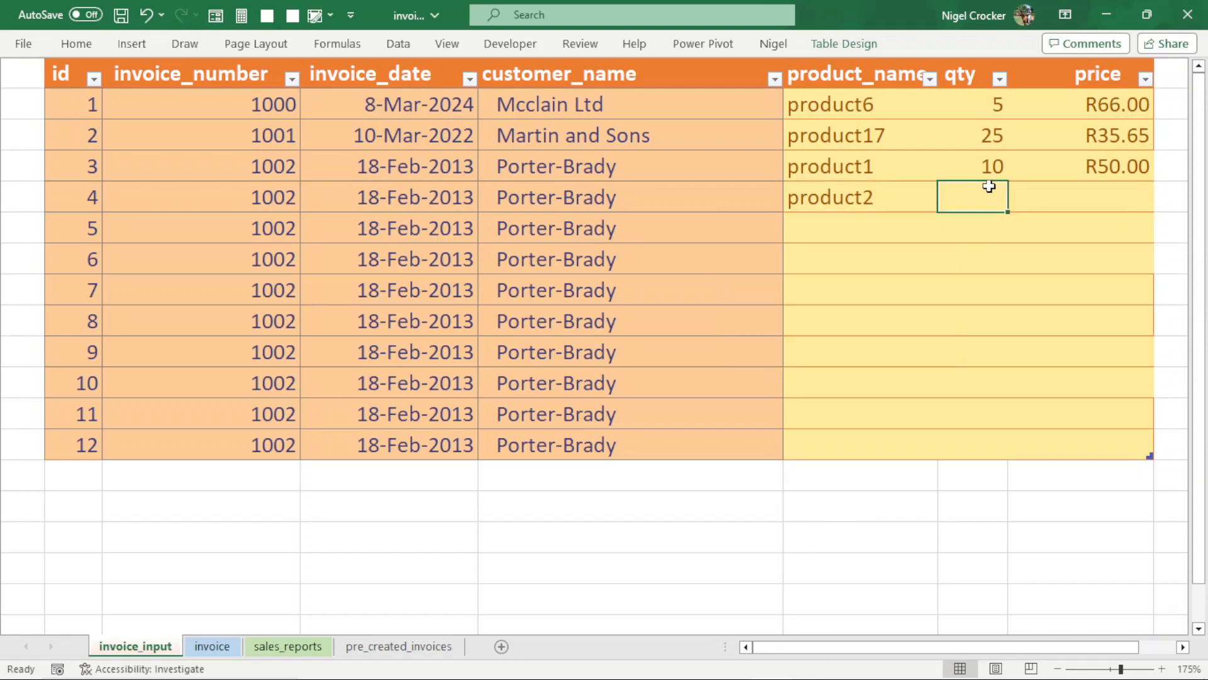
pyautogui.write('20')
pyautogui.press('Tab')
pyautogui.write('100.00')
pyautogui.press('Return')
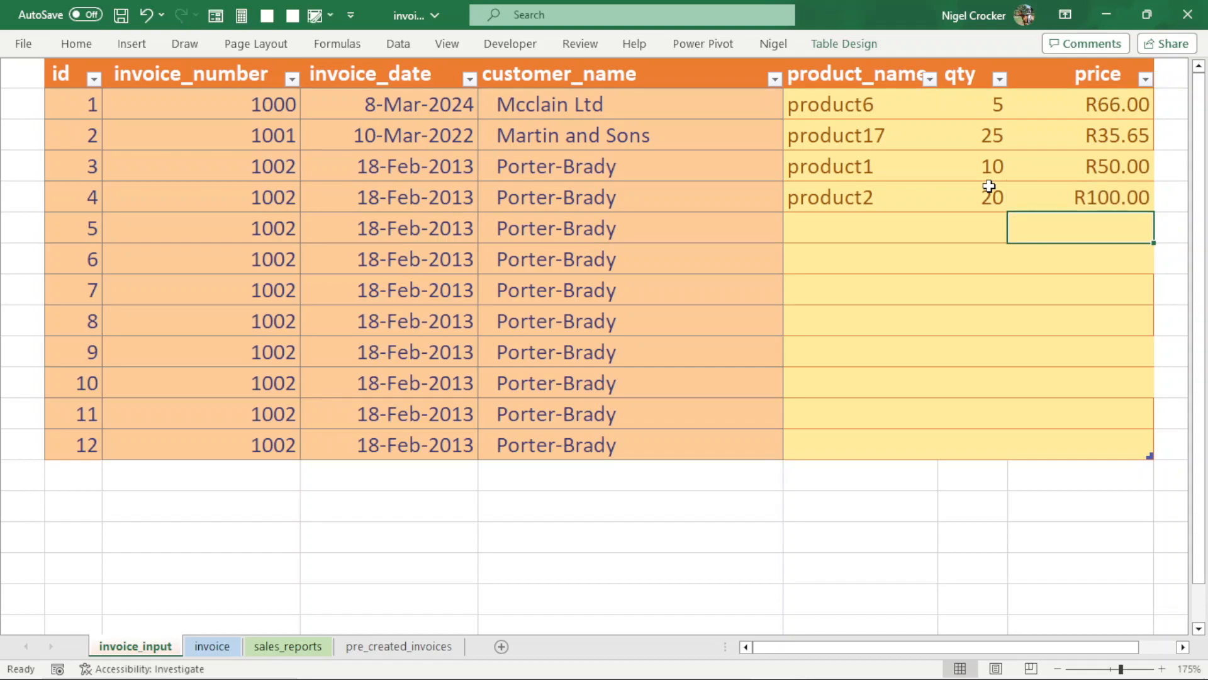
# - Continue the product name, quantity and price series from ids 3 and 4 down to the row with id 12
pyautogui.moveTo(857, 168); pyautogui.dragTo(868, 197)
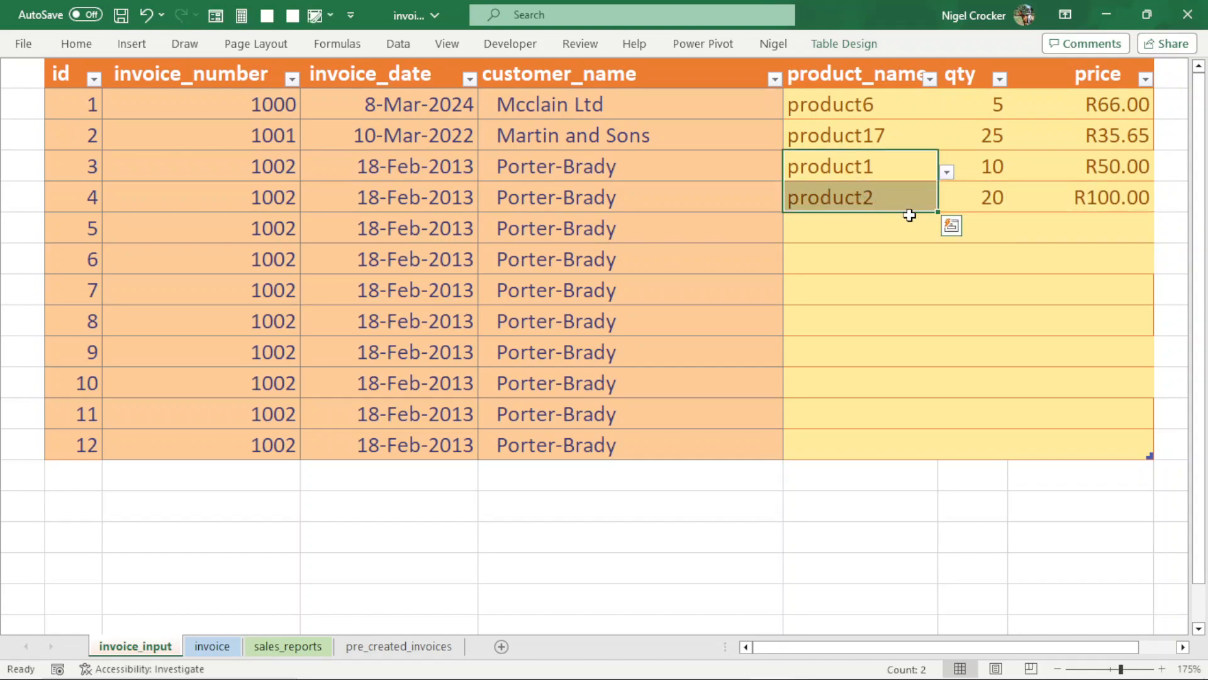
pyautogui.doubleClick(940, 212)
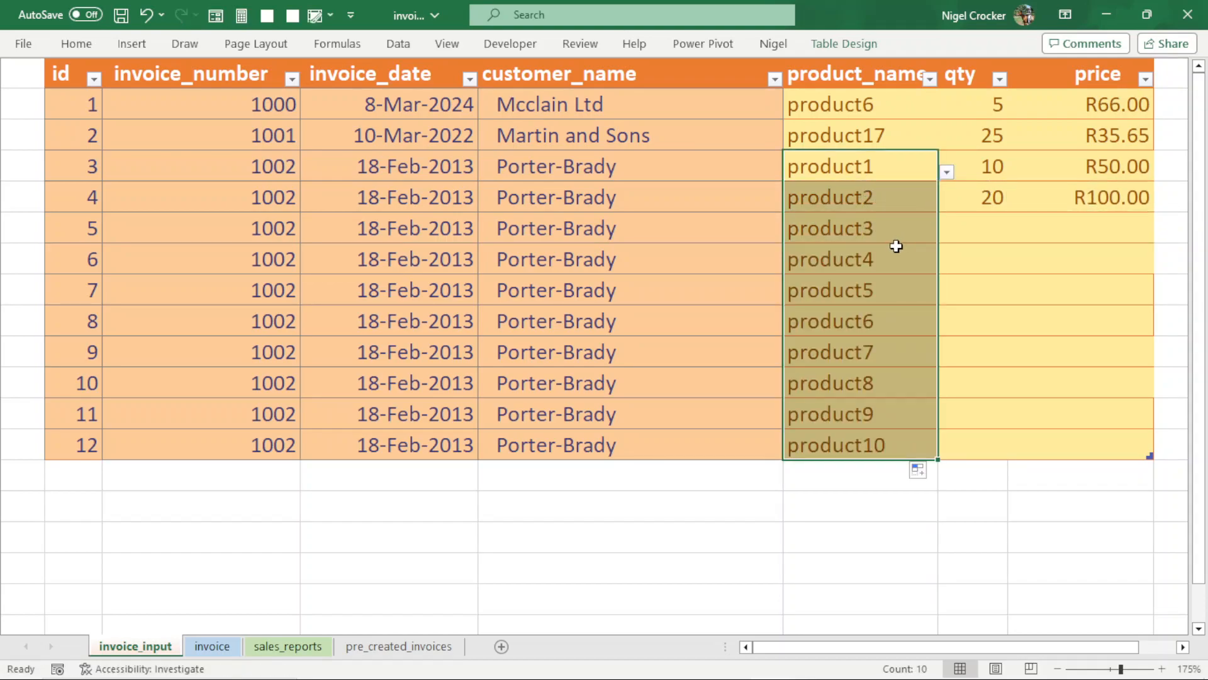
pyautogui.moveTo(976, 168); pyautogui.dragTo(1056, 191)
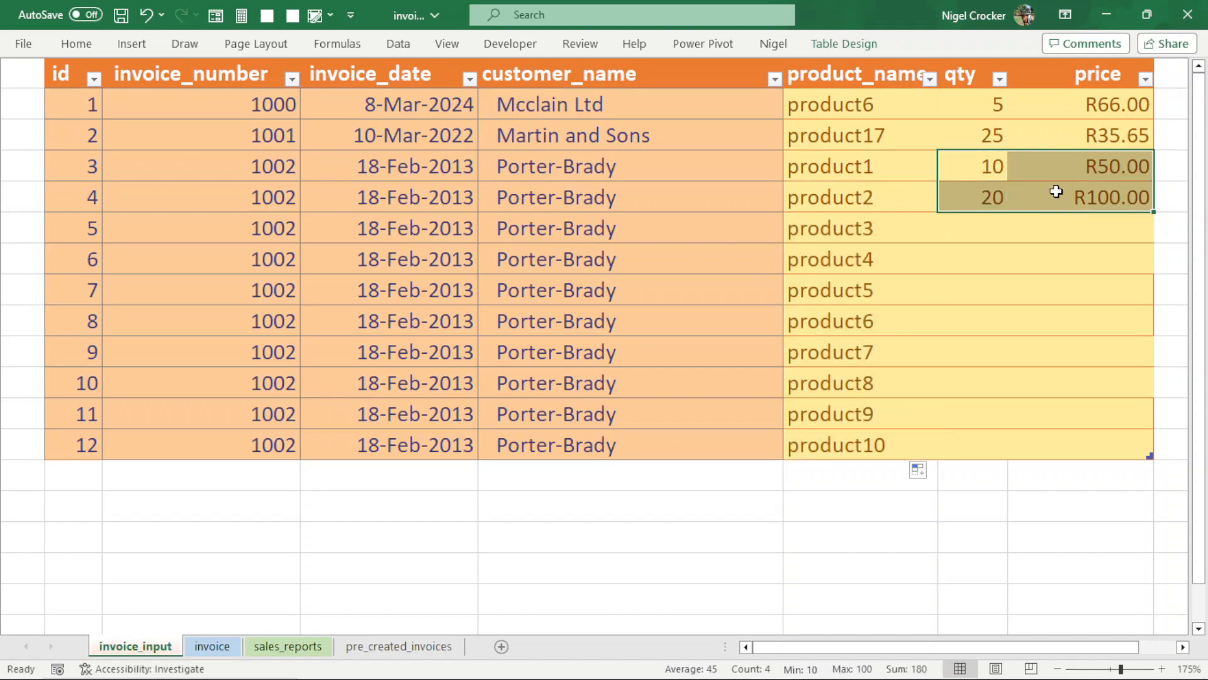
pyautogui.doubleClick(1152, 212)
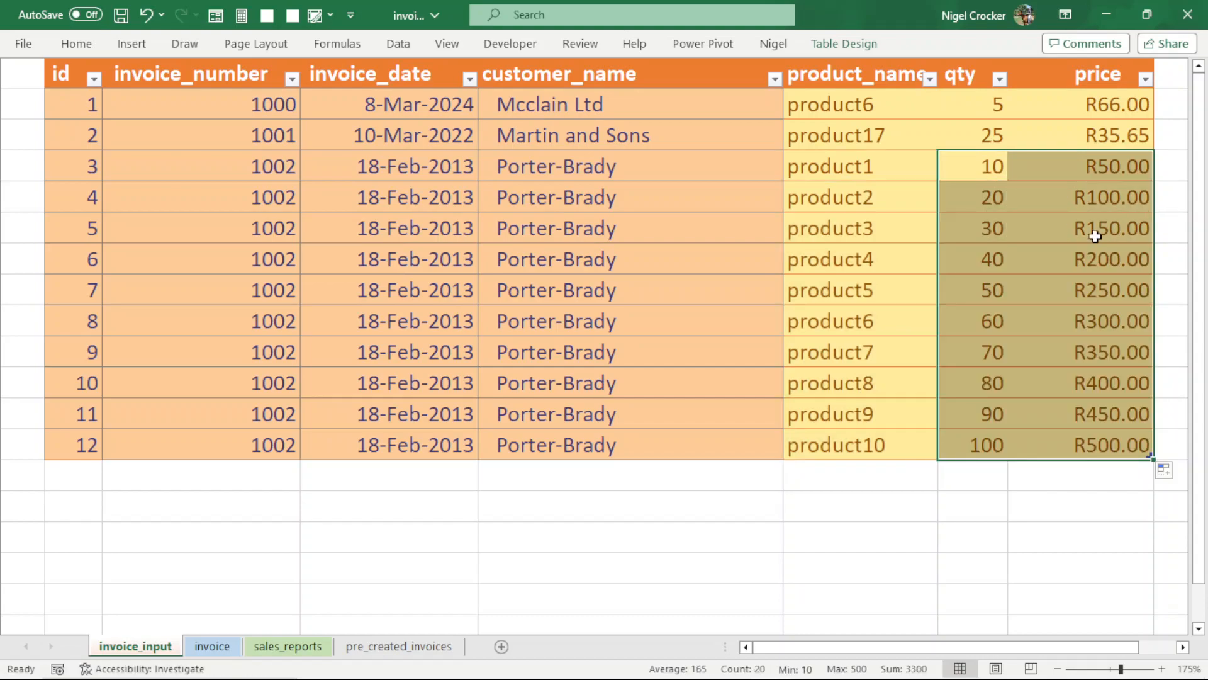
pyautogui.click(967, 267)
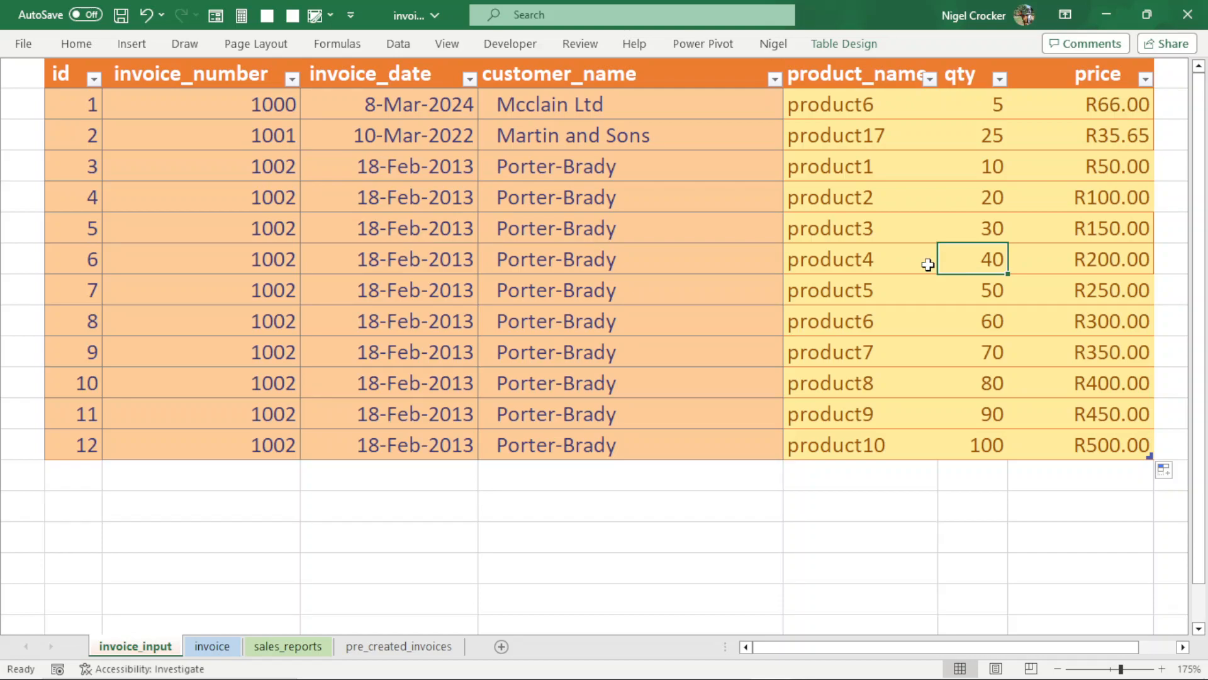
# - Check the sales_reports sheet and the invoice sheet's invoice number slicer for the newly entered invoice
pyautogui.click(288, 646)
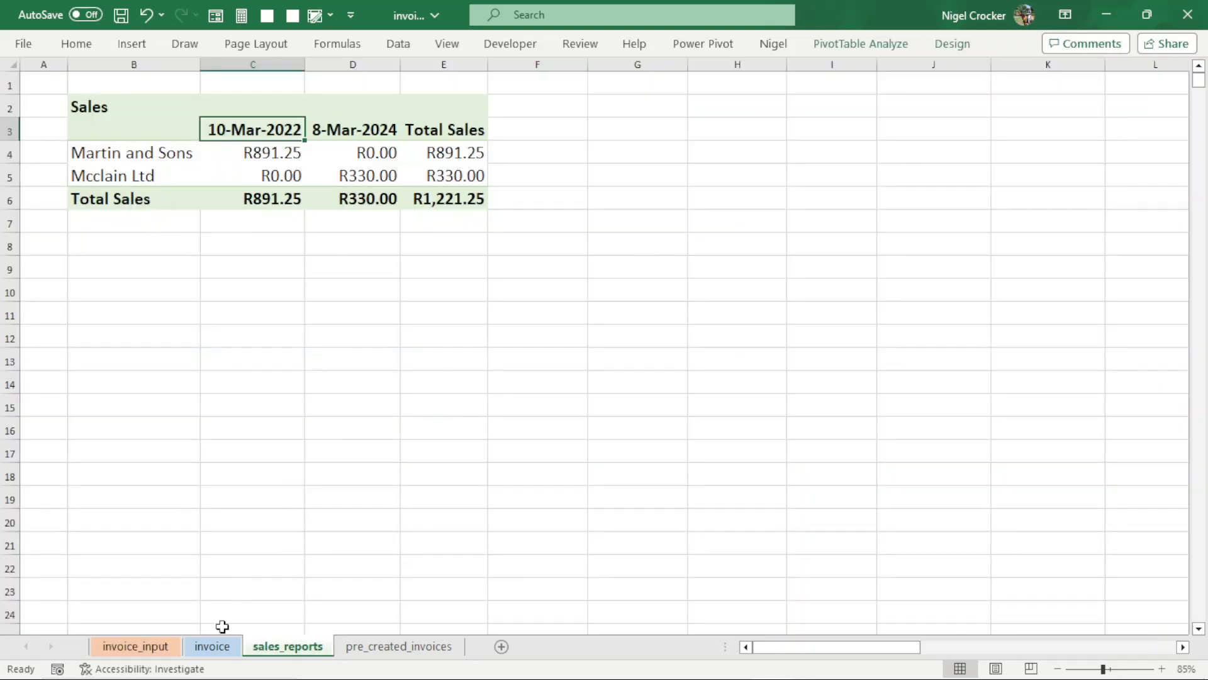
pyautogui.click(222, 647)
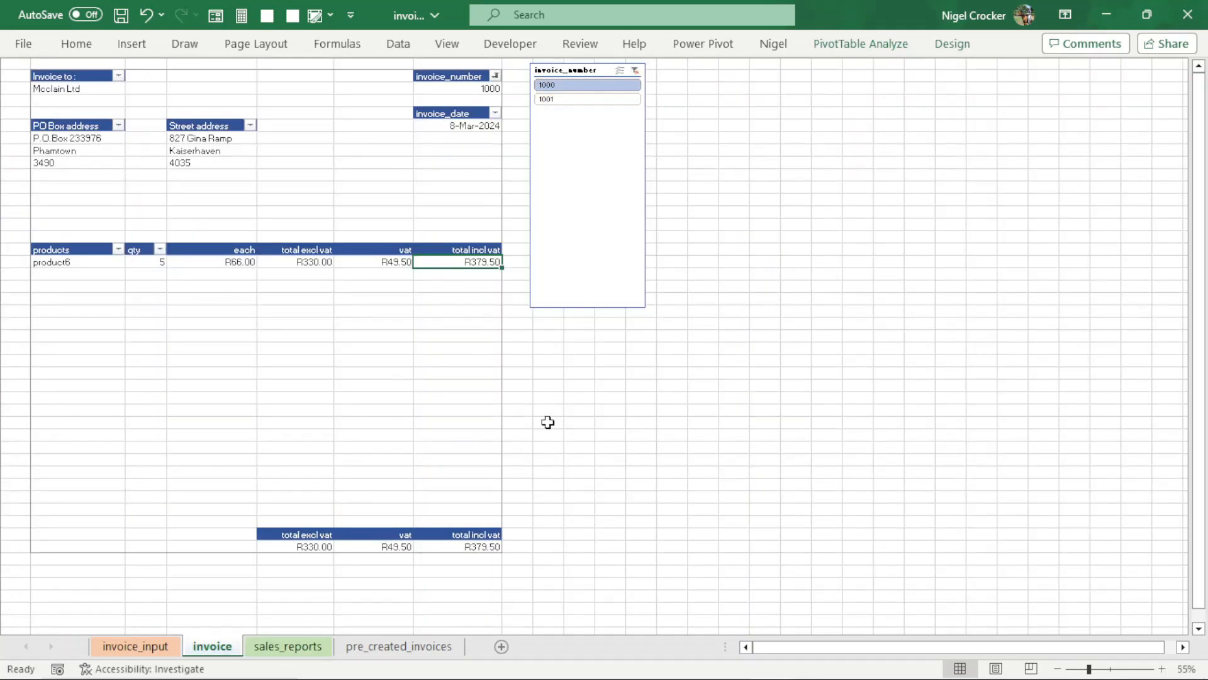
pyautogui.keyDown('ctrl'); pyautogui.scroll(4, 574, 448); pyautogui.keyUp('ctrl')
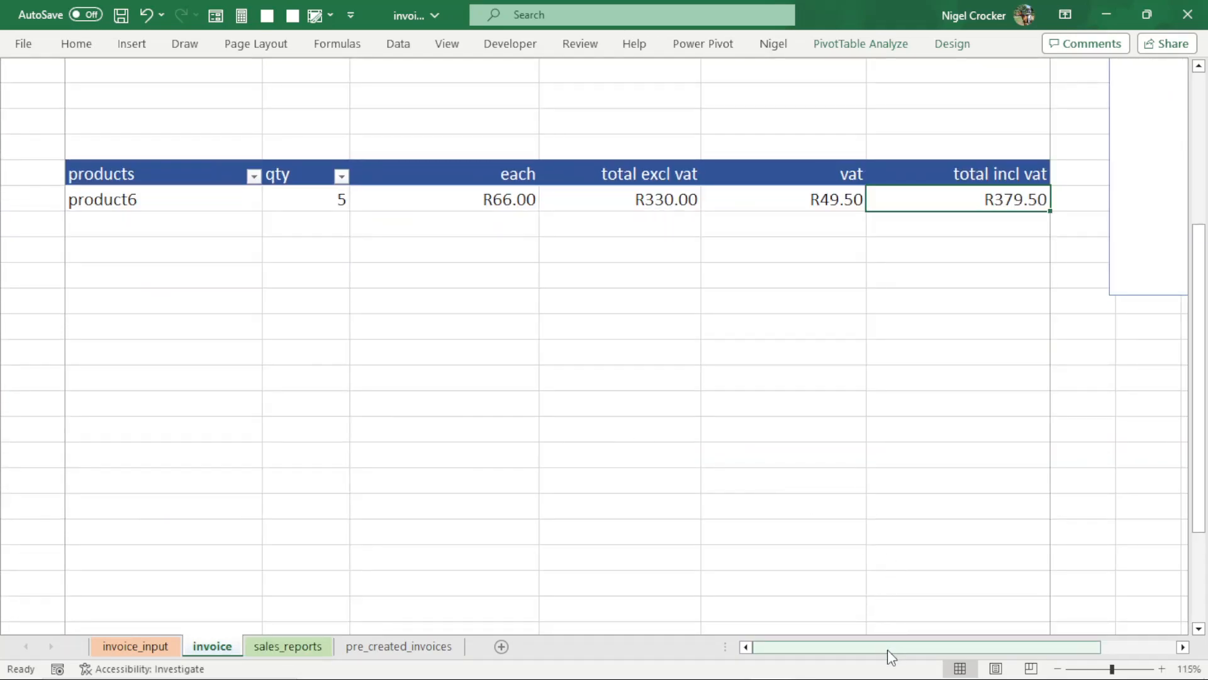
pyautogui.moveTo(887, 650); pyautogui.dragTo(1093, 646)
pyautogui.scroll(4, 1079, 501)
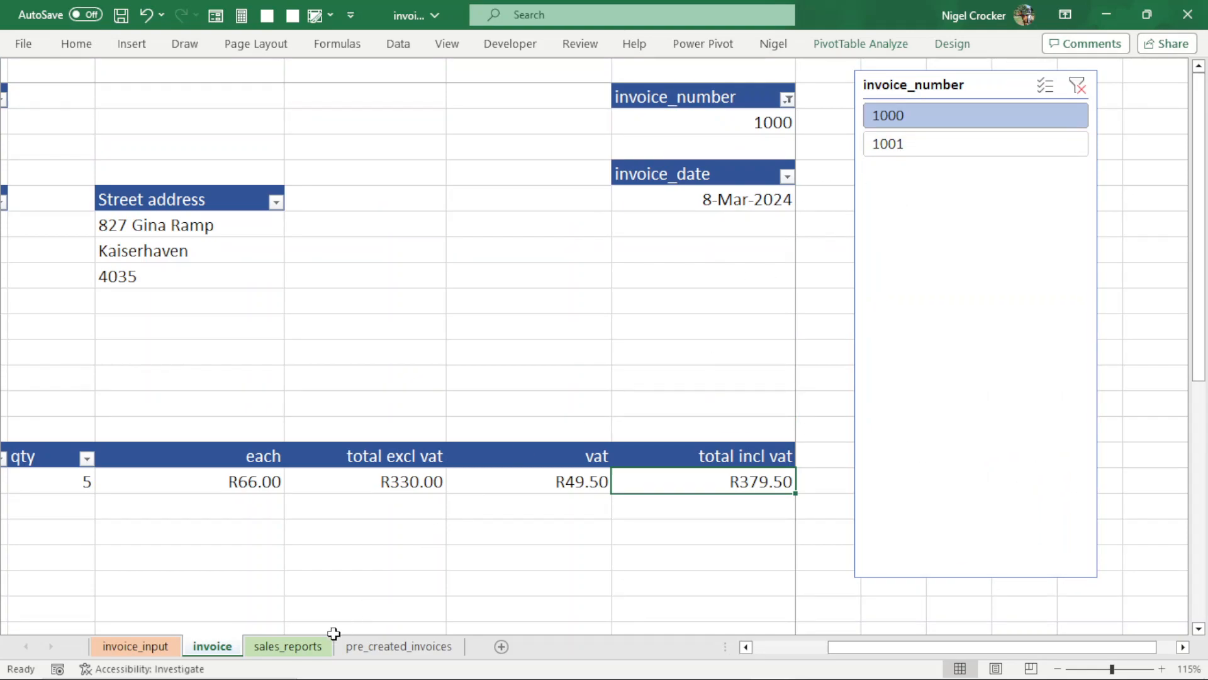
pyautogui.click(287, 647)
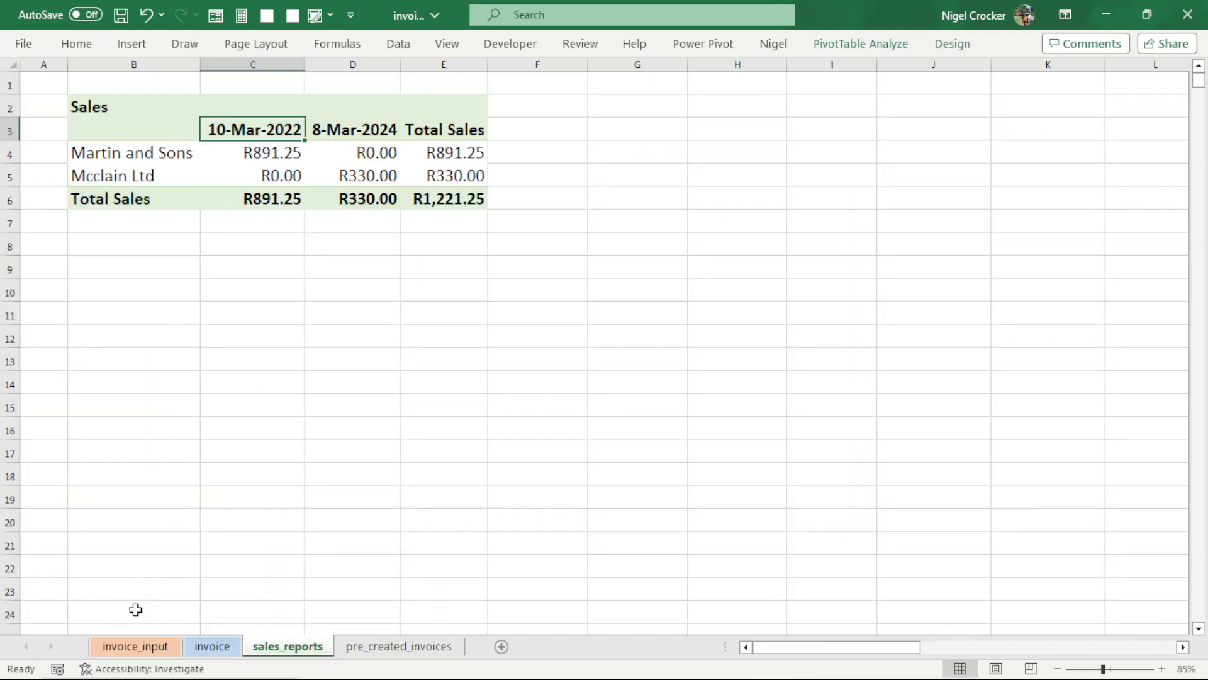
pyautogui.click(211, 648)
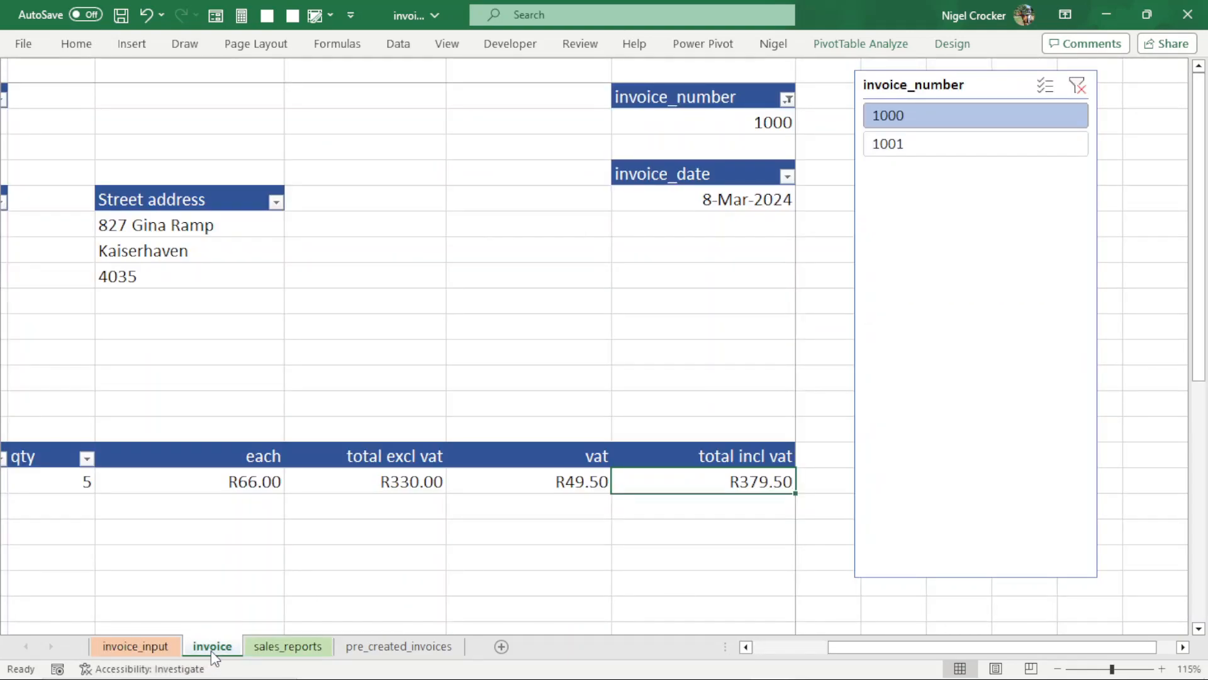
# - Refresh the workbook's data from the invoice sheet
pyautogui.click(398, 43)
pyautogui.click(311, 111)
pyautogui.click(337, 140)
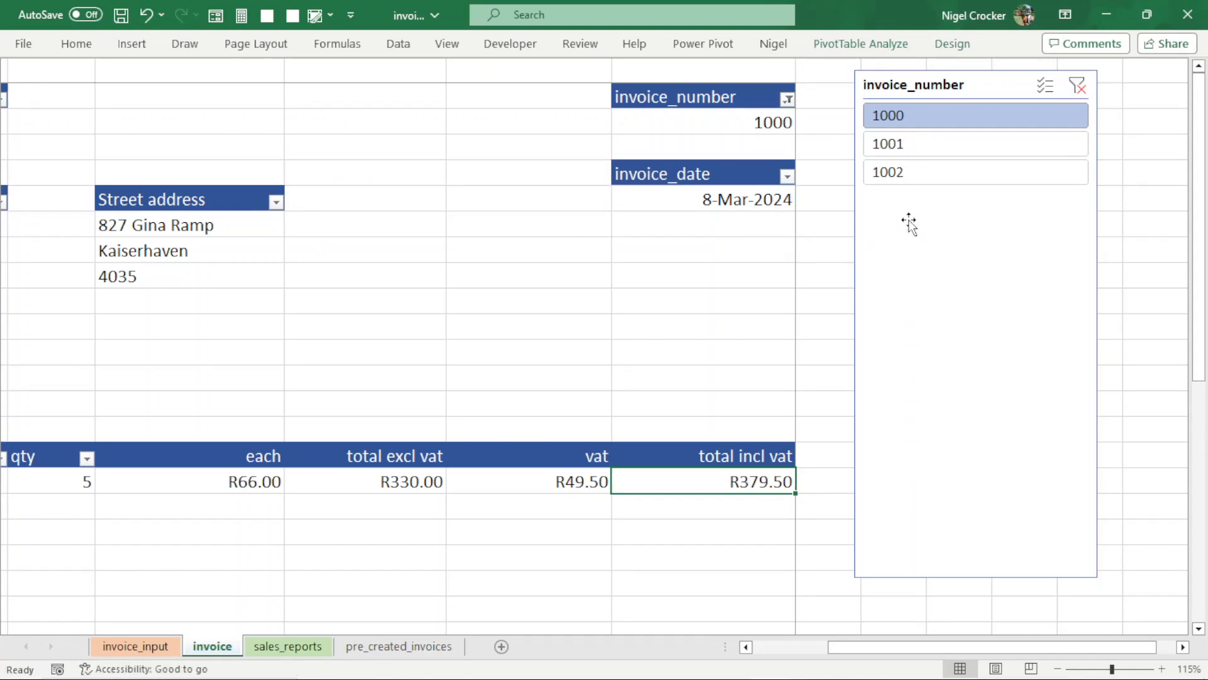
# - Filter the invoice sheet to invoice number 1002 and bring the whole invoice into view
pyautogui.click(931, 171)
pyautogui.scroll(-3, 576, 422)
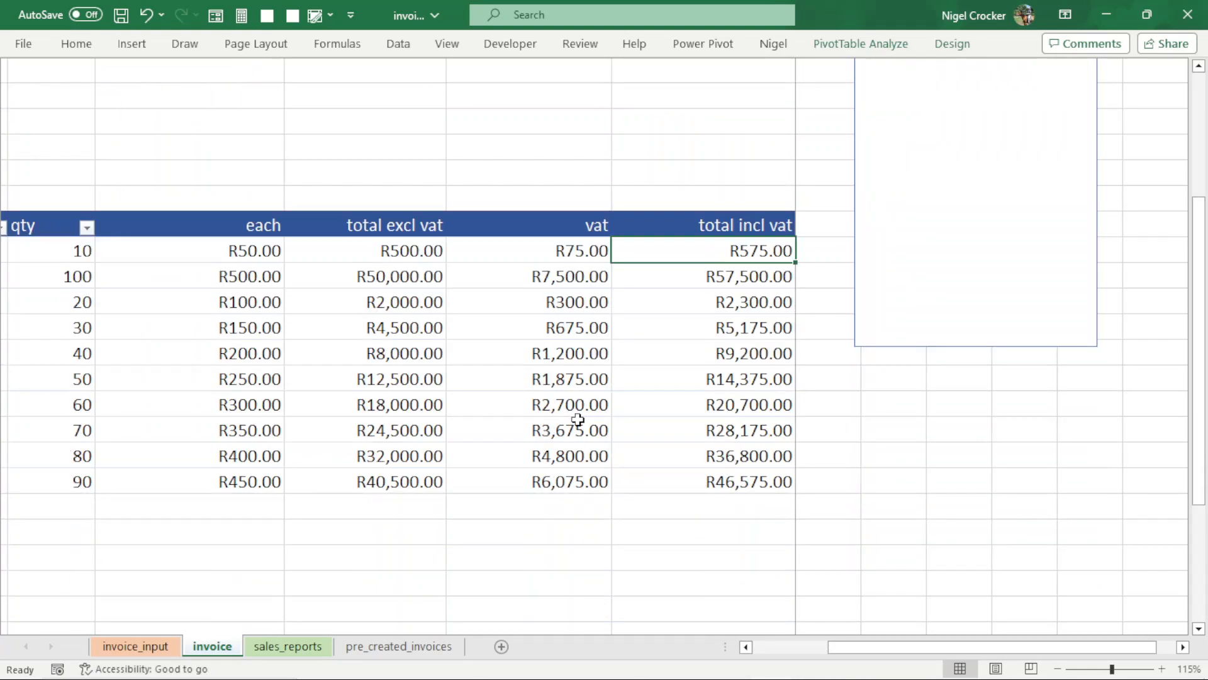
pyautogui.keyDown('ctrl'); pyautogui.scroll(-2, 576, 422); pyautogui.keyUp('ctrl')
pyautogui.keyDown('ctrl'); pyautogui.scroll(-1, 577, 419); pyautogui.keyUp('ctrl')
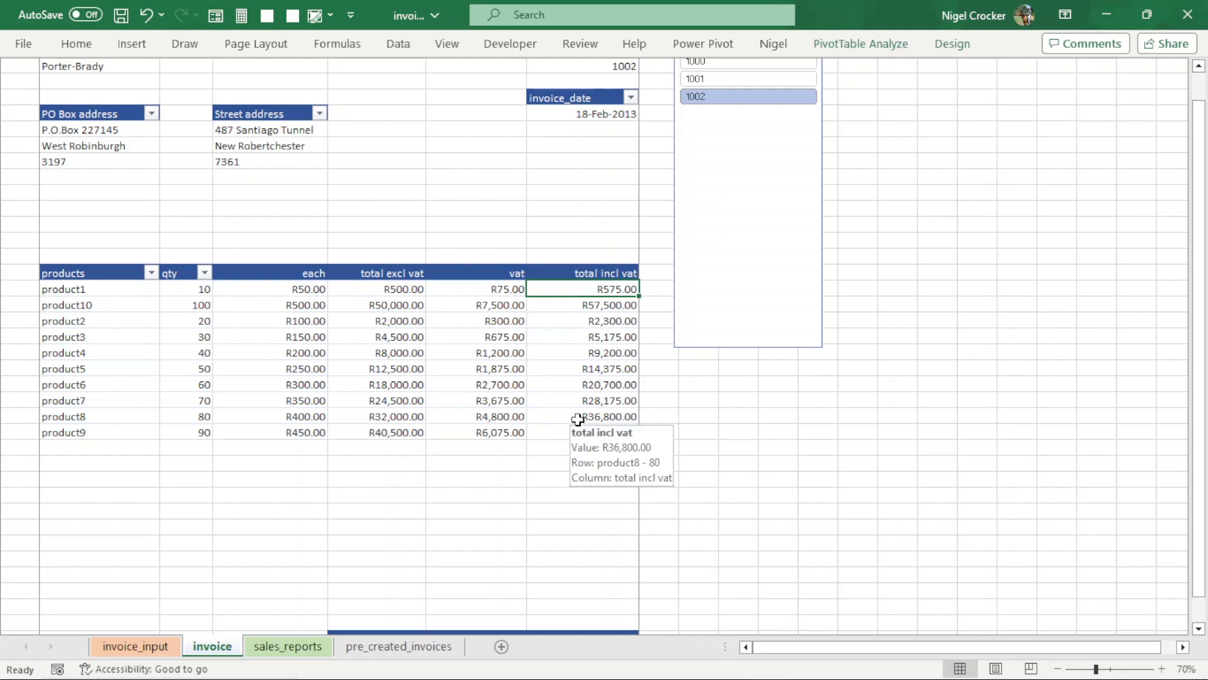
pyautogui.keyDown('ctrl'); pyautogui.scroll(-1, 578, 420); pyautogui.keyUp('ctrl')
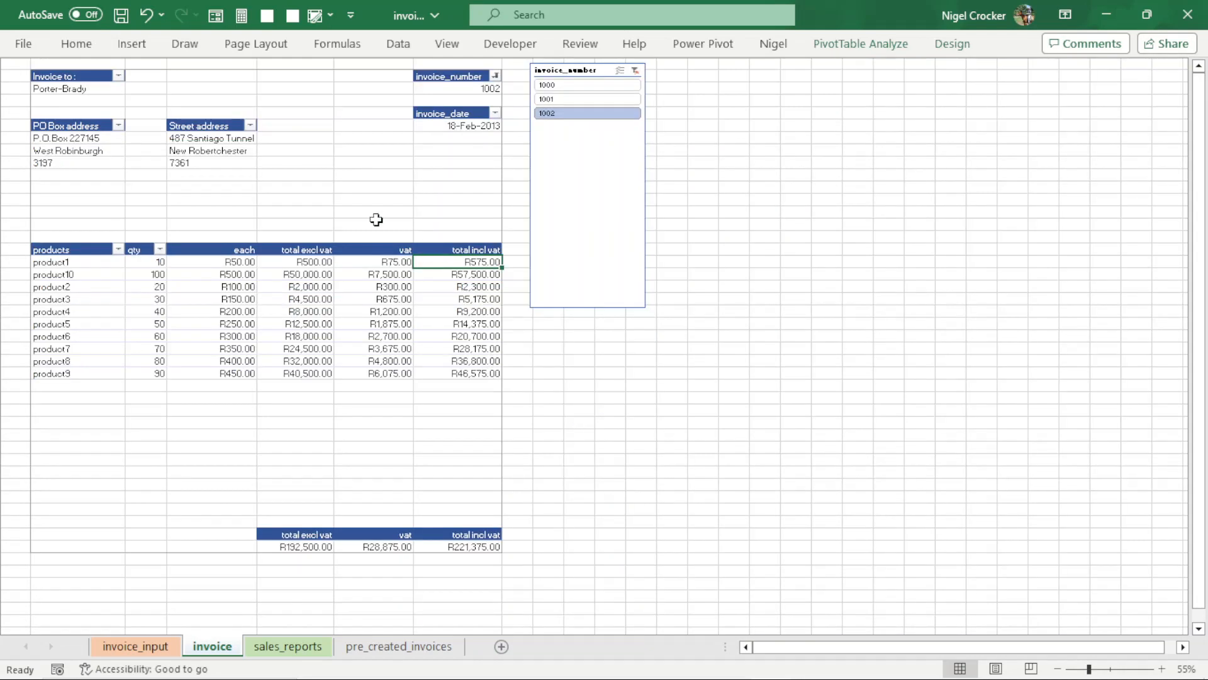
# - Examine the invoice's PO Box and street addresses, its date, and the line amounts excluding VAT, for VAT and including VAT
pyautogui.click(57, 138)
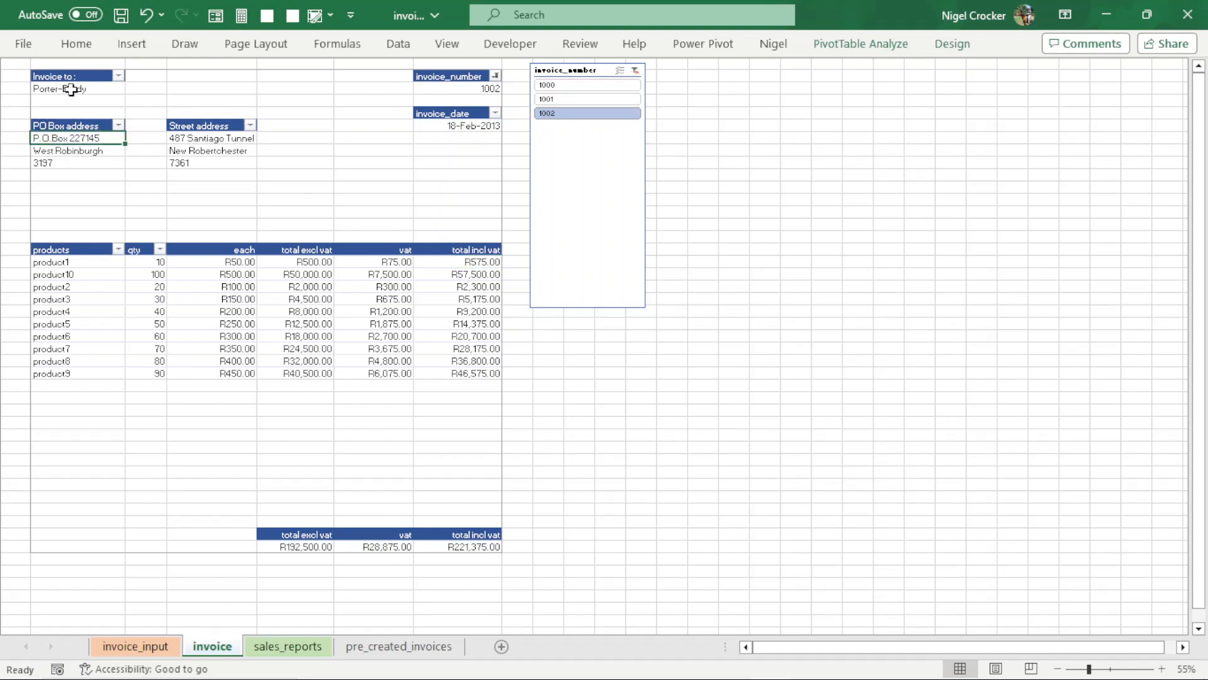
pyautogui.click(195, 149)
pyautogui.click(92, 137)
pyautogui.click(195, 139)
pyautogui.click(465, 127)
pyautogui.click(285, 286)
pyautogui.click(374, 300)
pyautogui.click(465, 323)
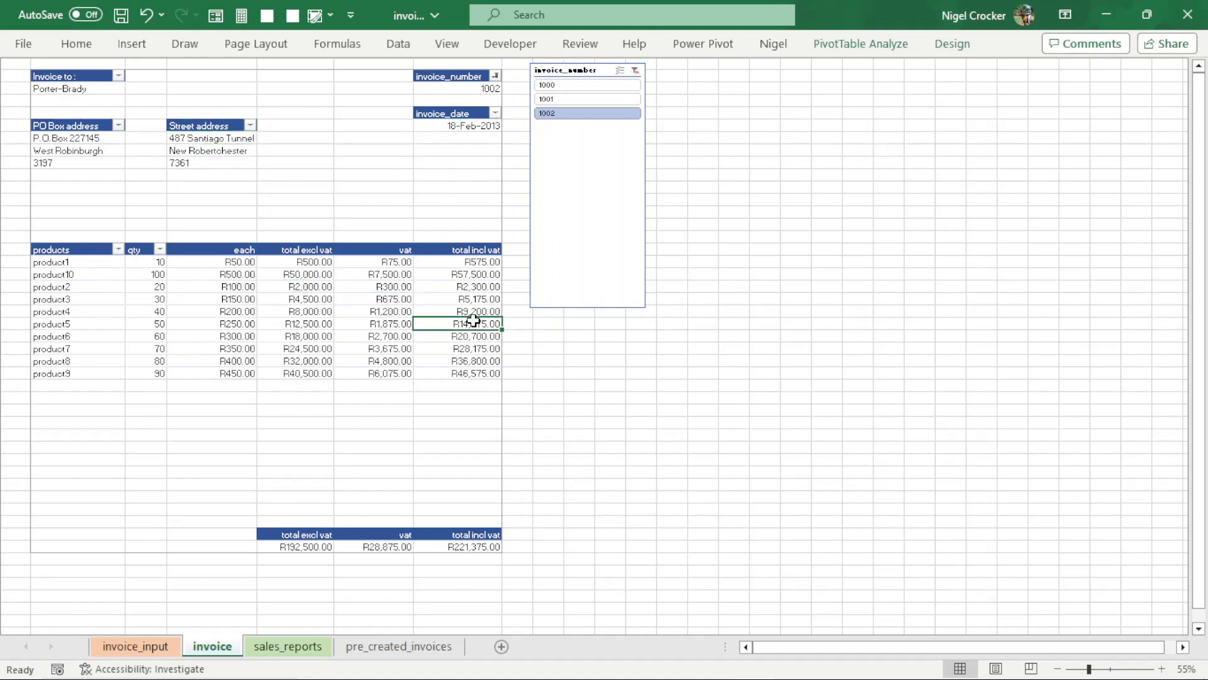
# - View the sales report, and show invoices 1001, 1000 and 1002 in turn on the invoice sheet
pyautogui.click(288, 646)
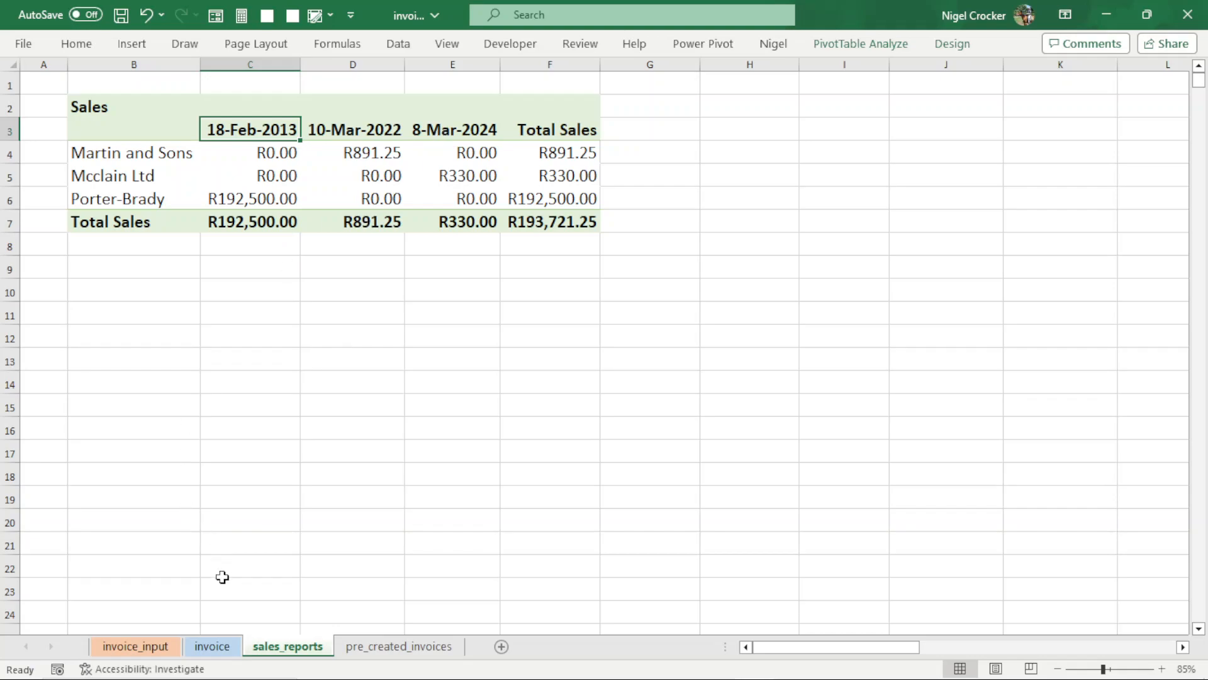
pyautogui.click(213, 646)
pyautogui.click(587, 99)
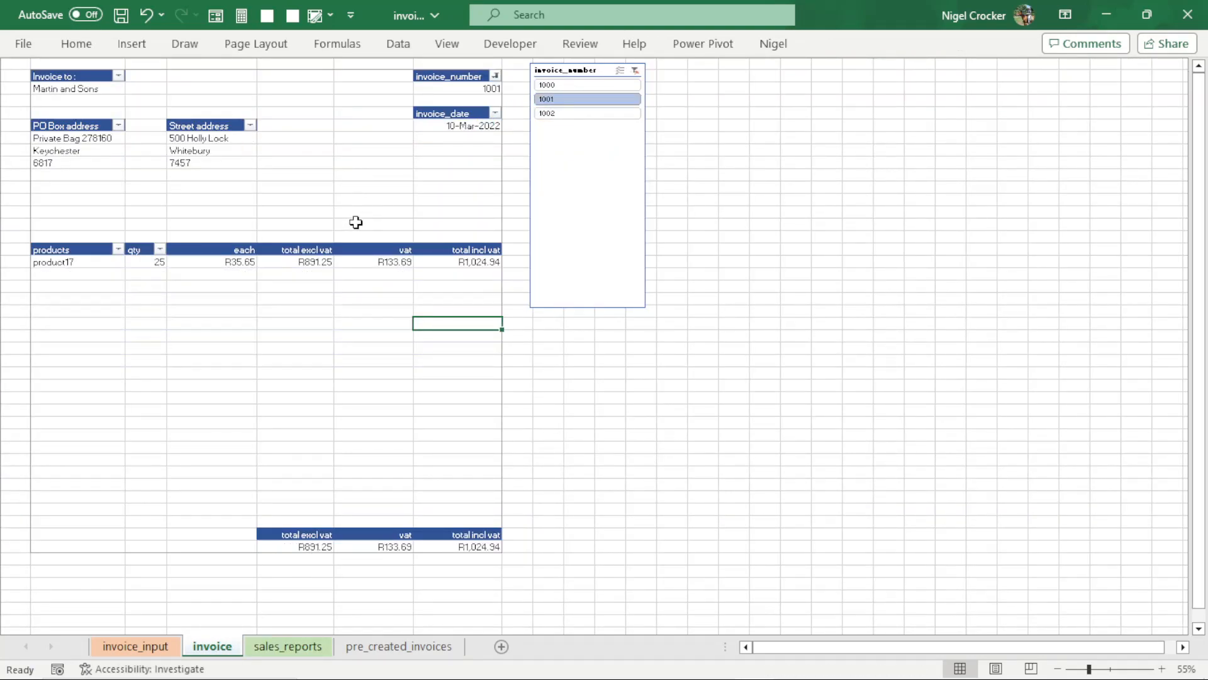
pyautogui.click(572, 84)
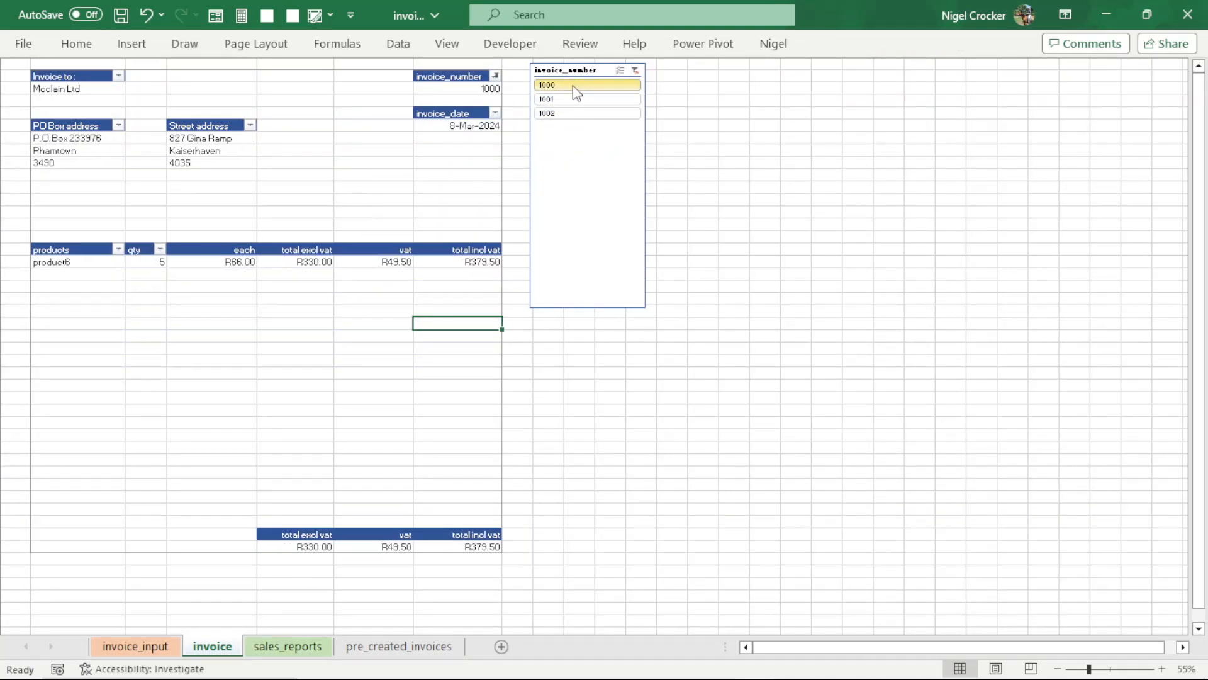
pyautogui.click(572, 113)
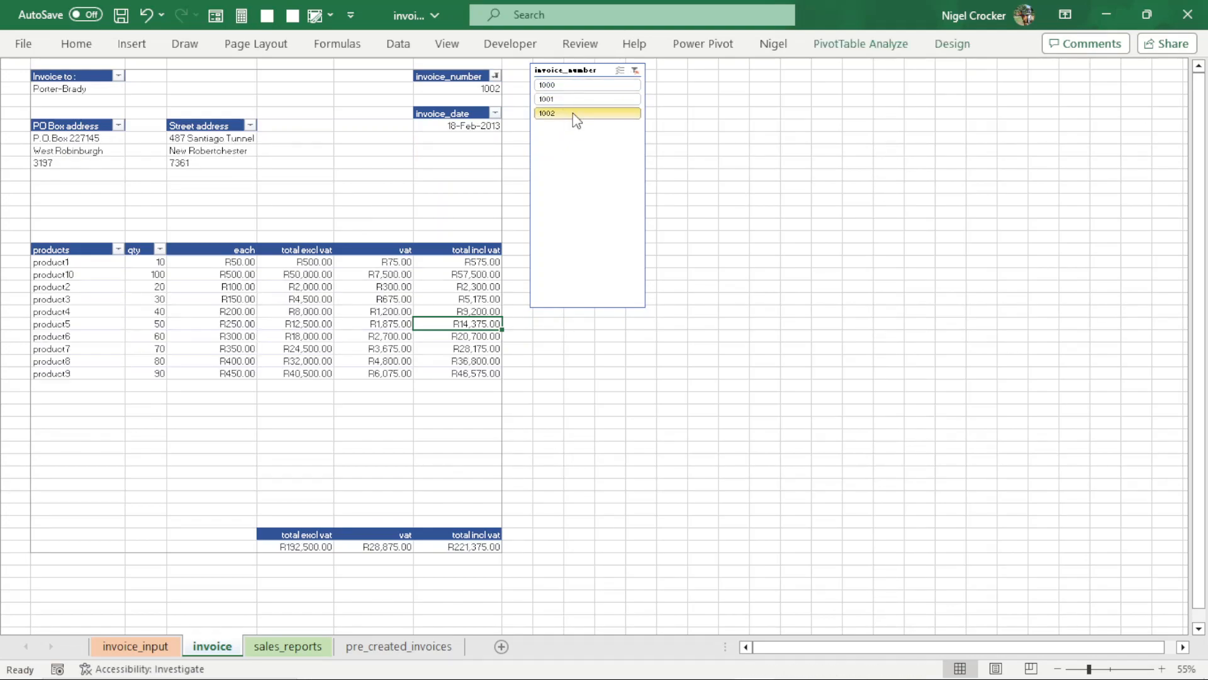
# - Examine the print preview of invoice 1002 from the company header through the product lines and totals to the bank details
pyautogui.hotkey('ctrl', 'p')
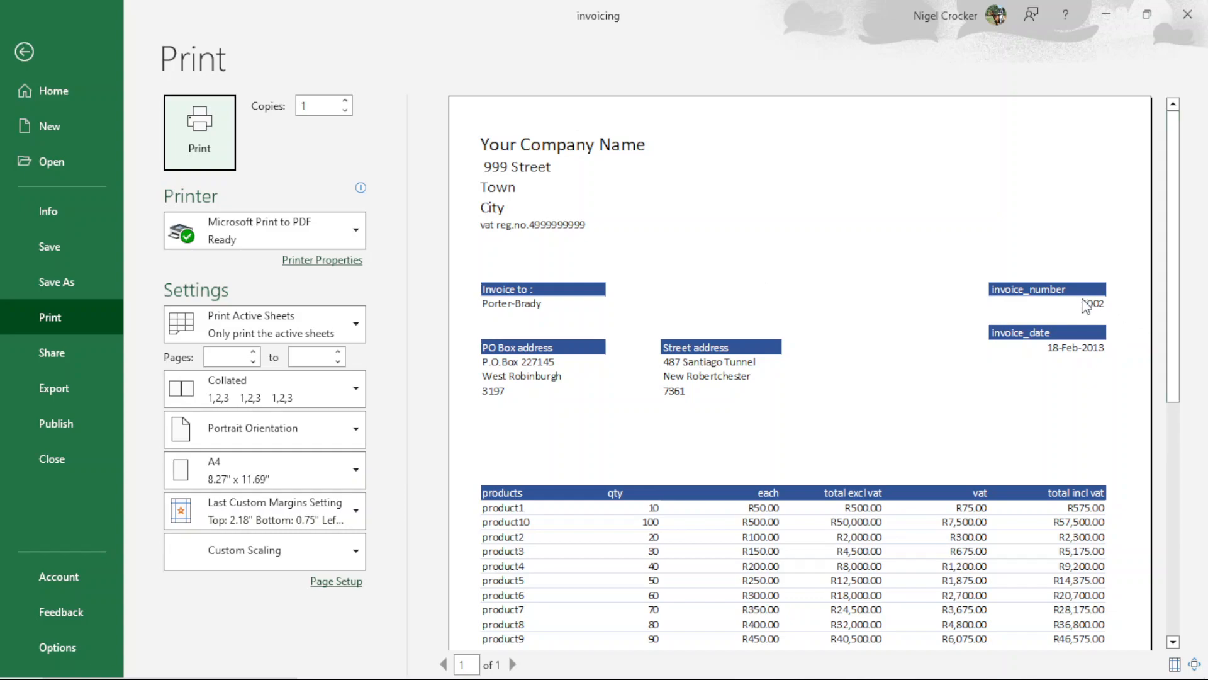
pyautogui.moveTo(1173, 337); pyautogui.dragTo(1168, 569)
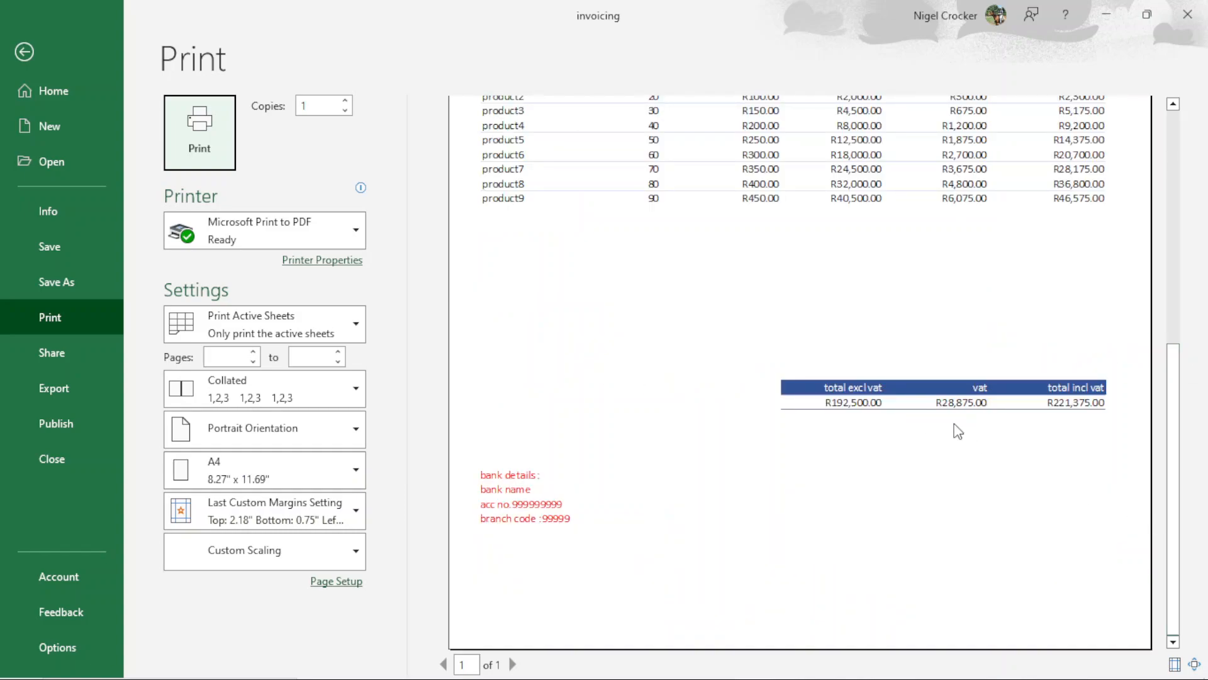
pyautogui.scroll(5, 847, 484)
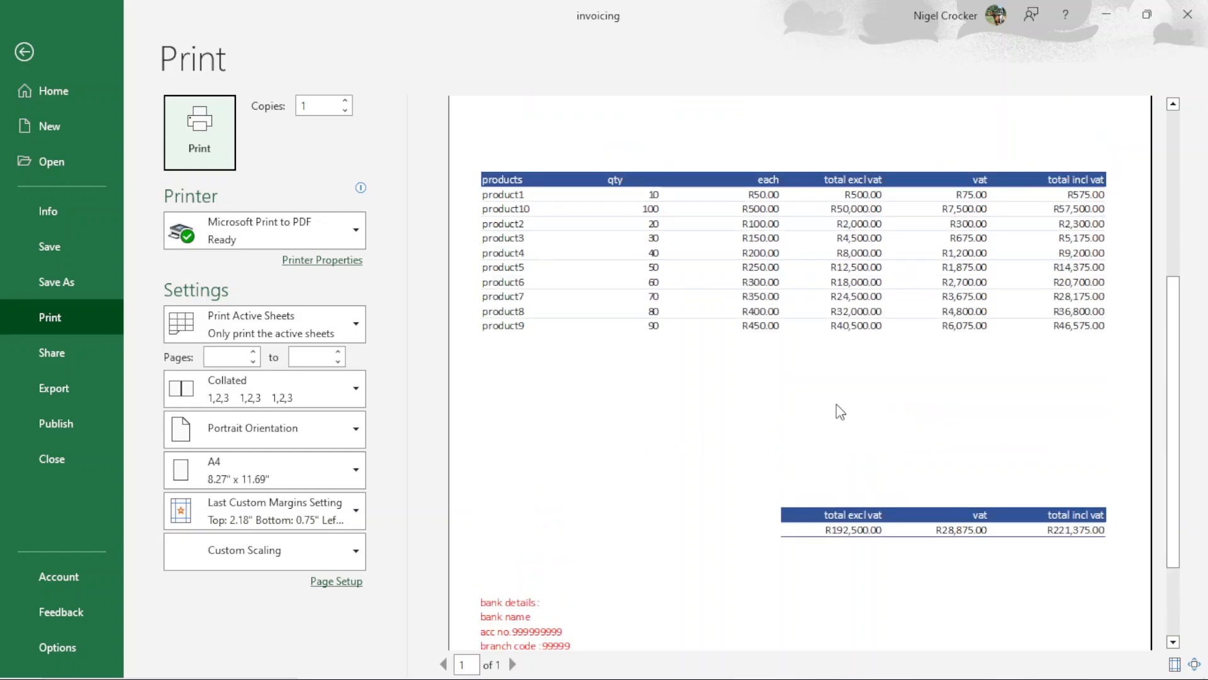
pyautogui.scroll(-5, 566, 472)
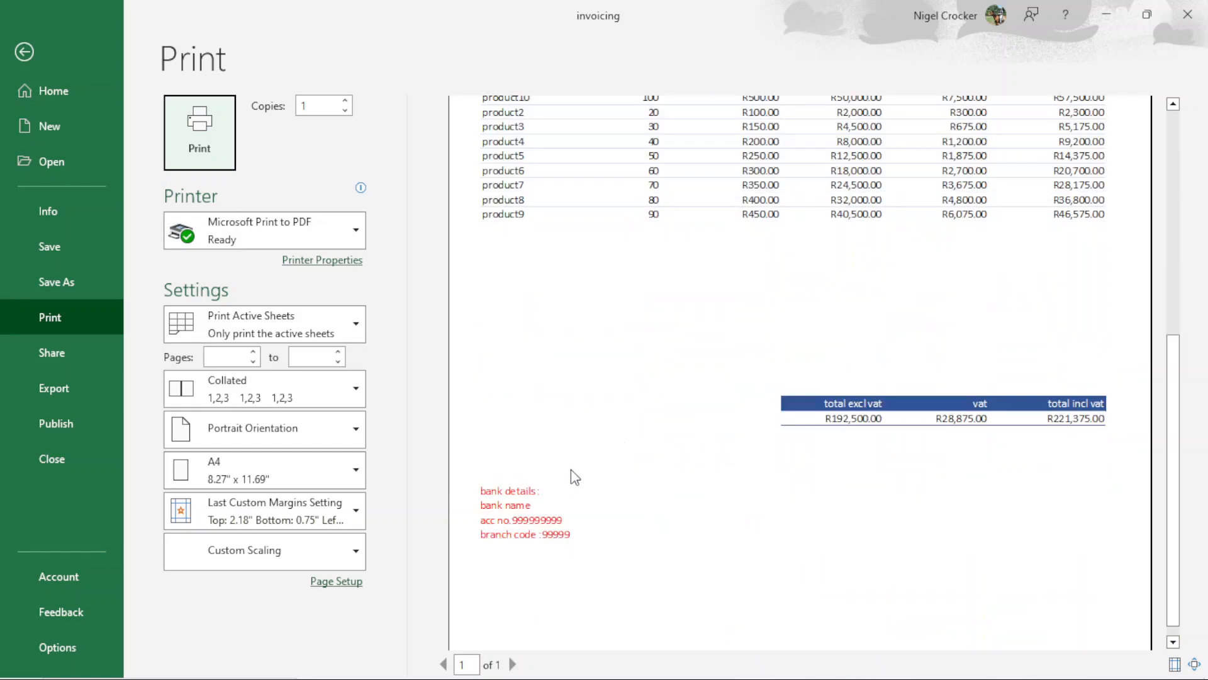
pyautogui.scroll(5, 561, 482)
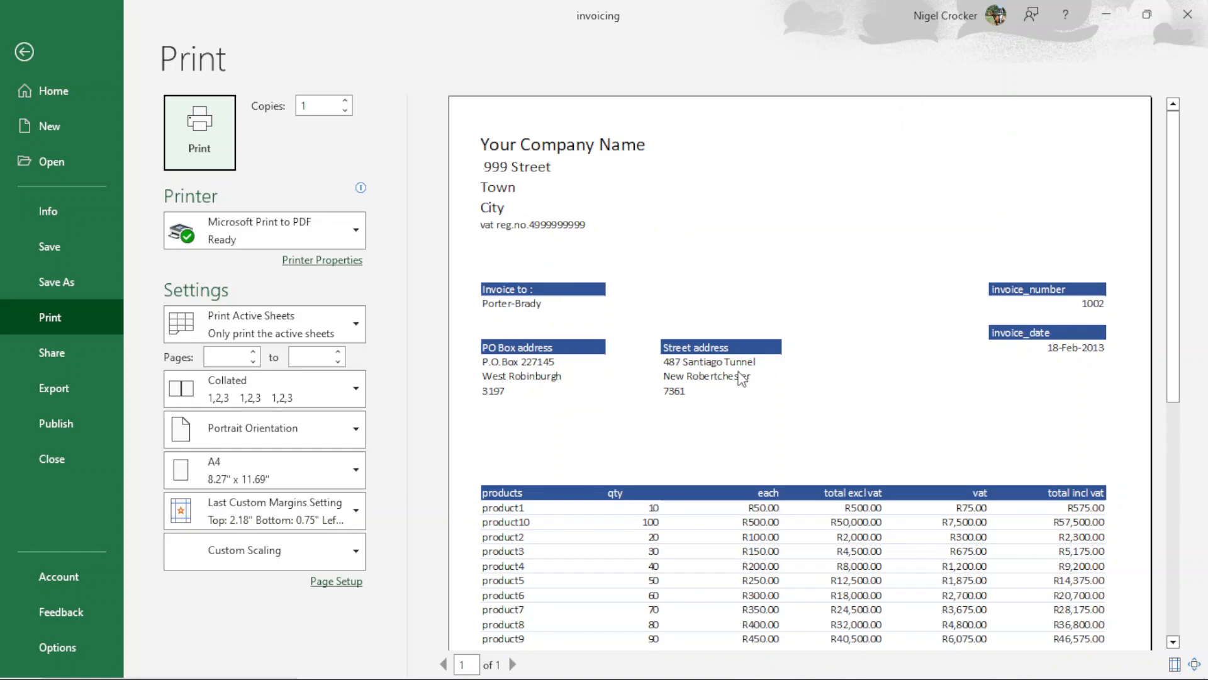
pyautogui.click(26, 49)
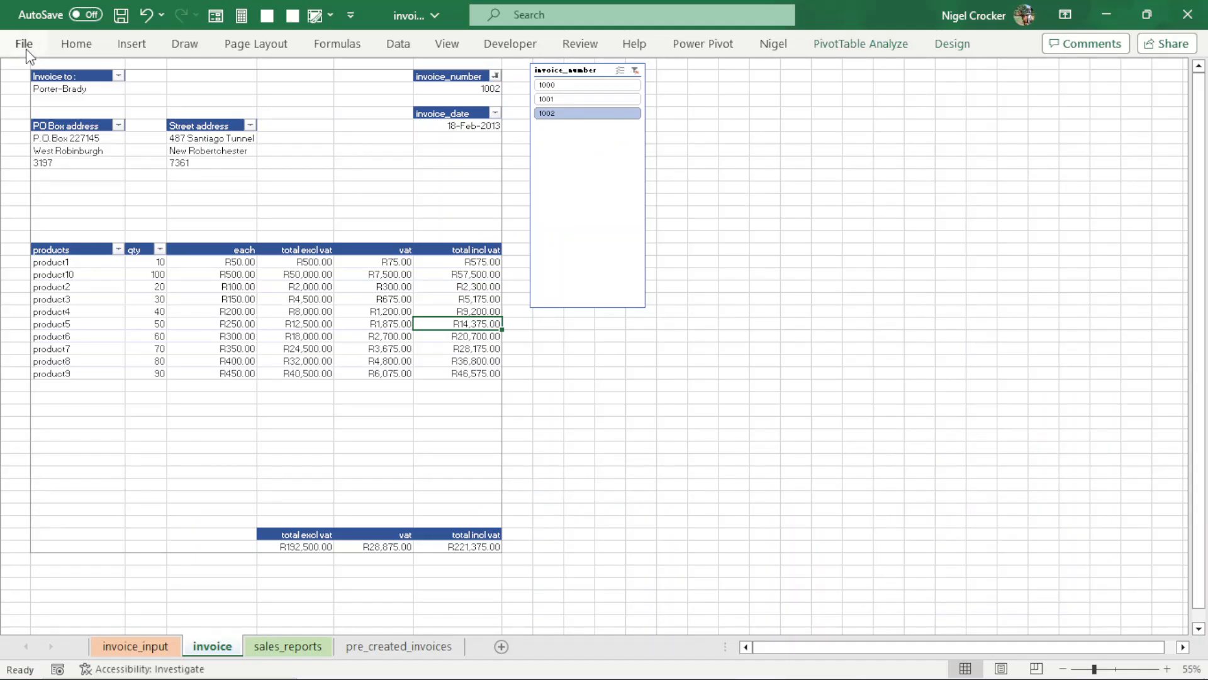
# - Filter the invoice sheet to invoice number 1000 and check its print preview
pyautogui.click(552, 86)
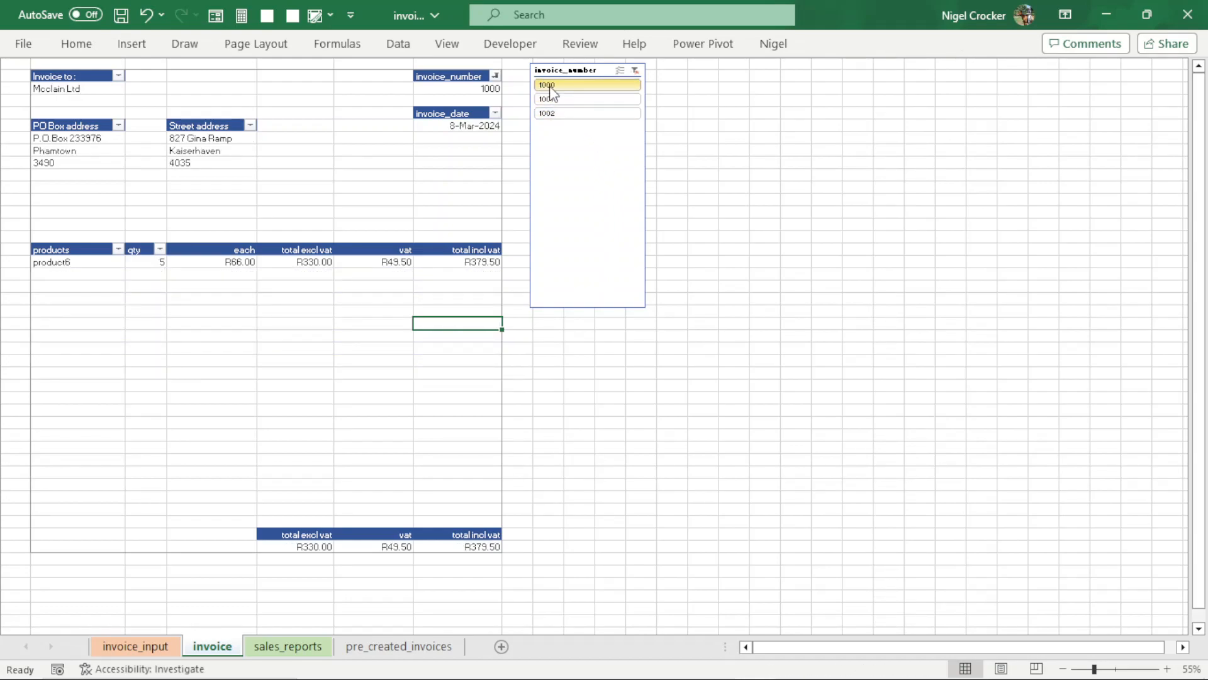
pyautogui.hotkey('ctrl', 'p')
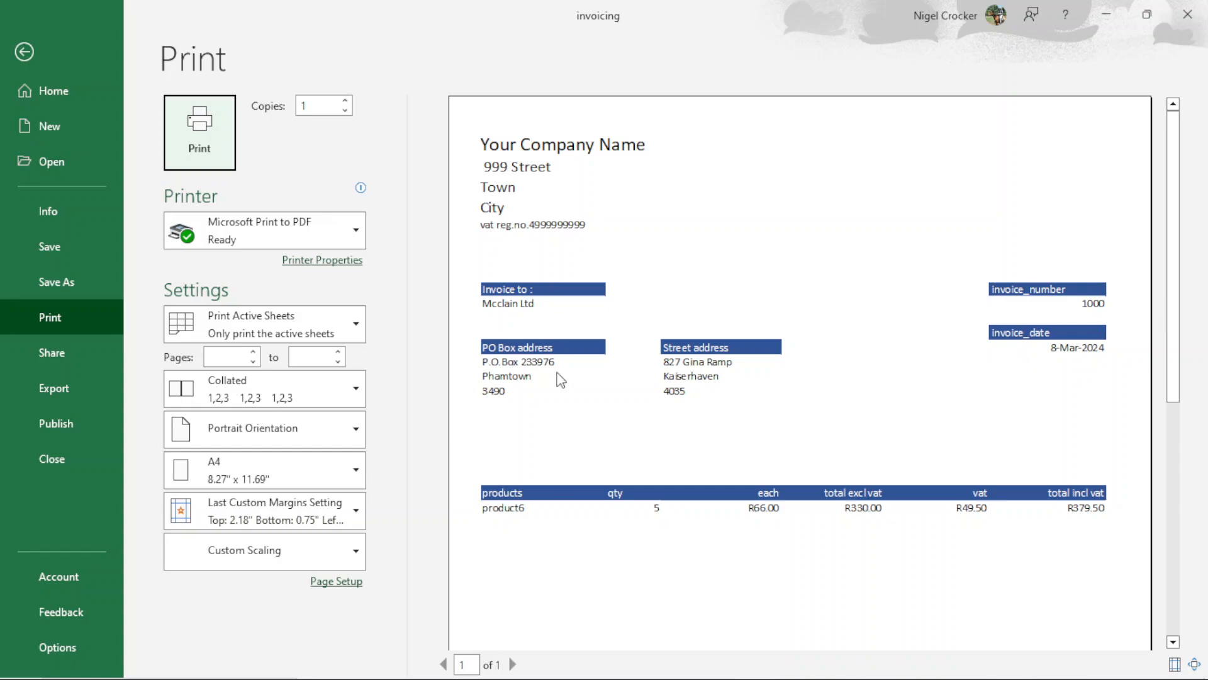
pyautogui.click(632, 379)
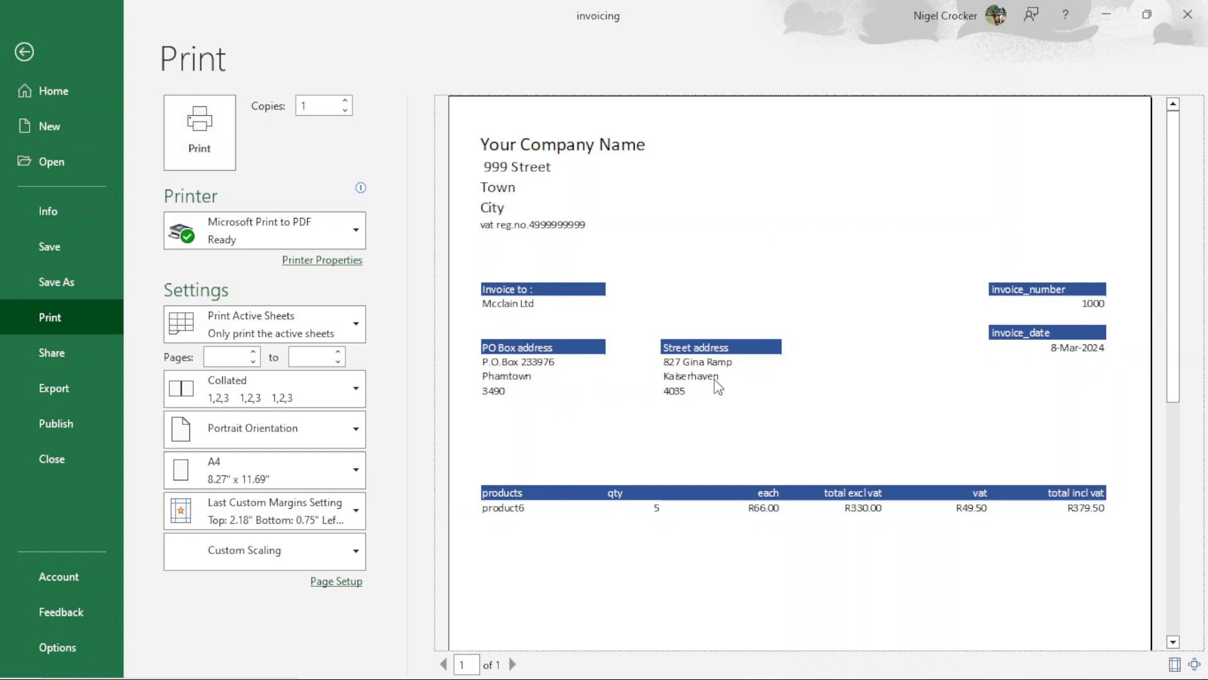
pyautogui.click(24, 53)
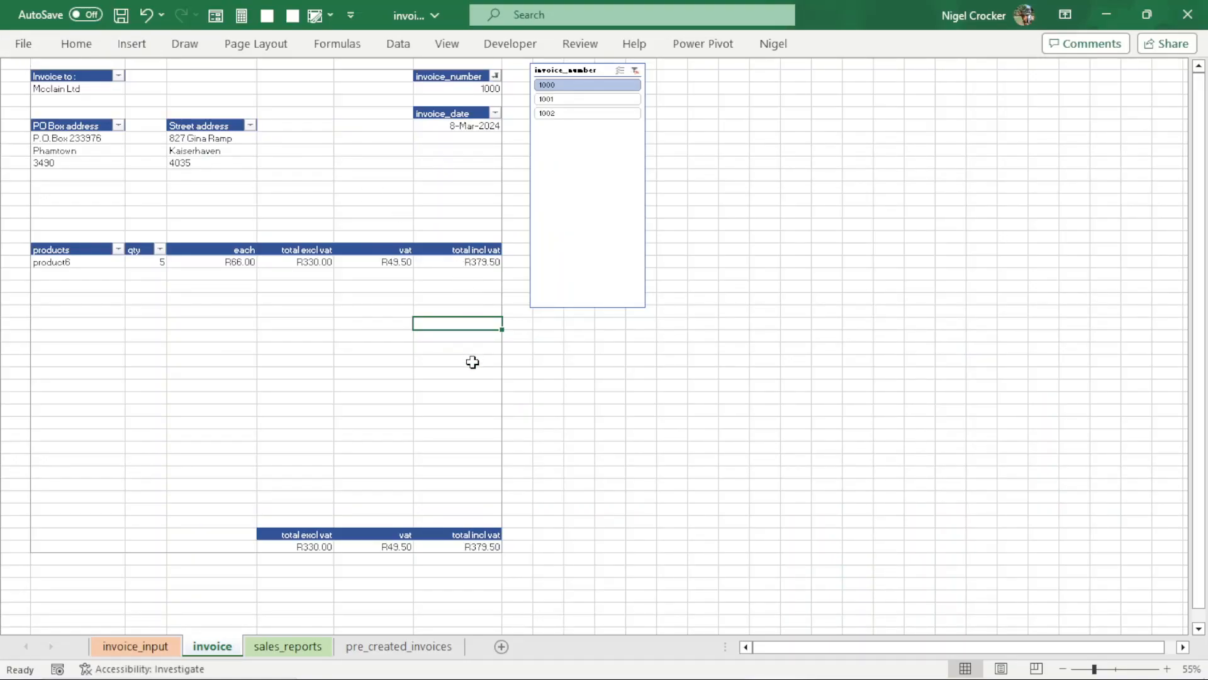
pyautogui.scroll(1, 472, 362)
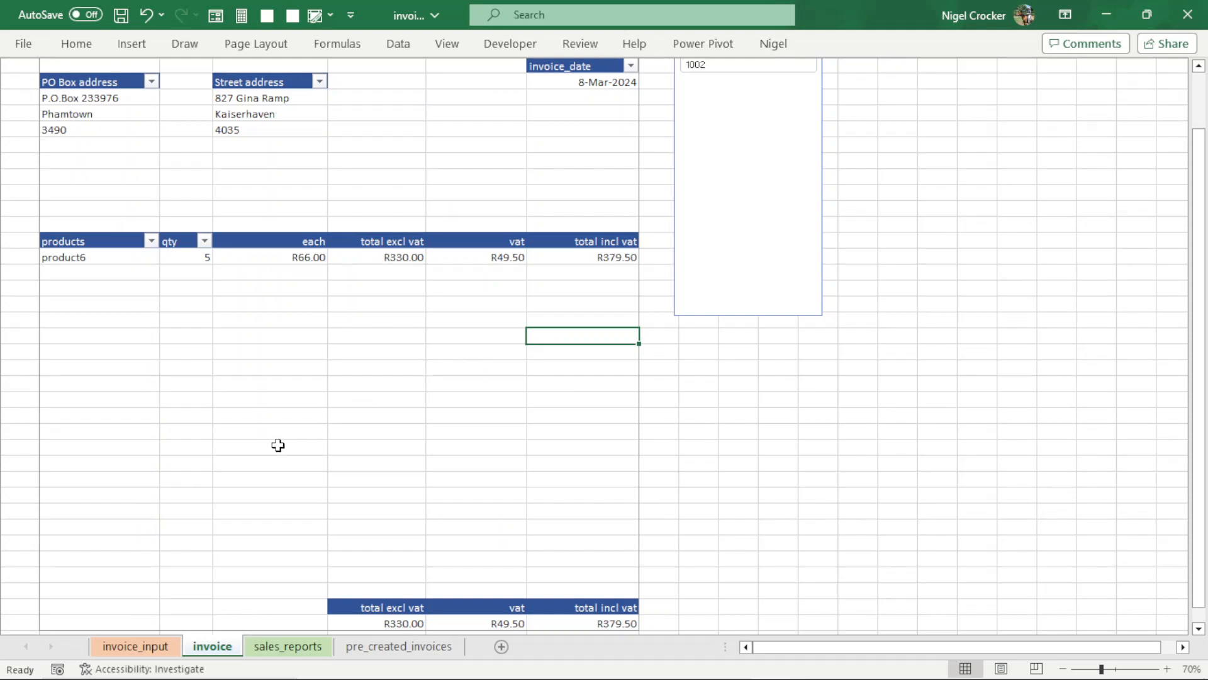
# - Delete the table rows with ids 2 to 12 from the invoice_input sheet
pyautogui.click(398, 646)
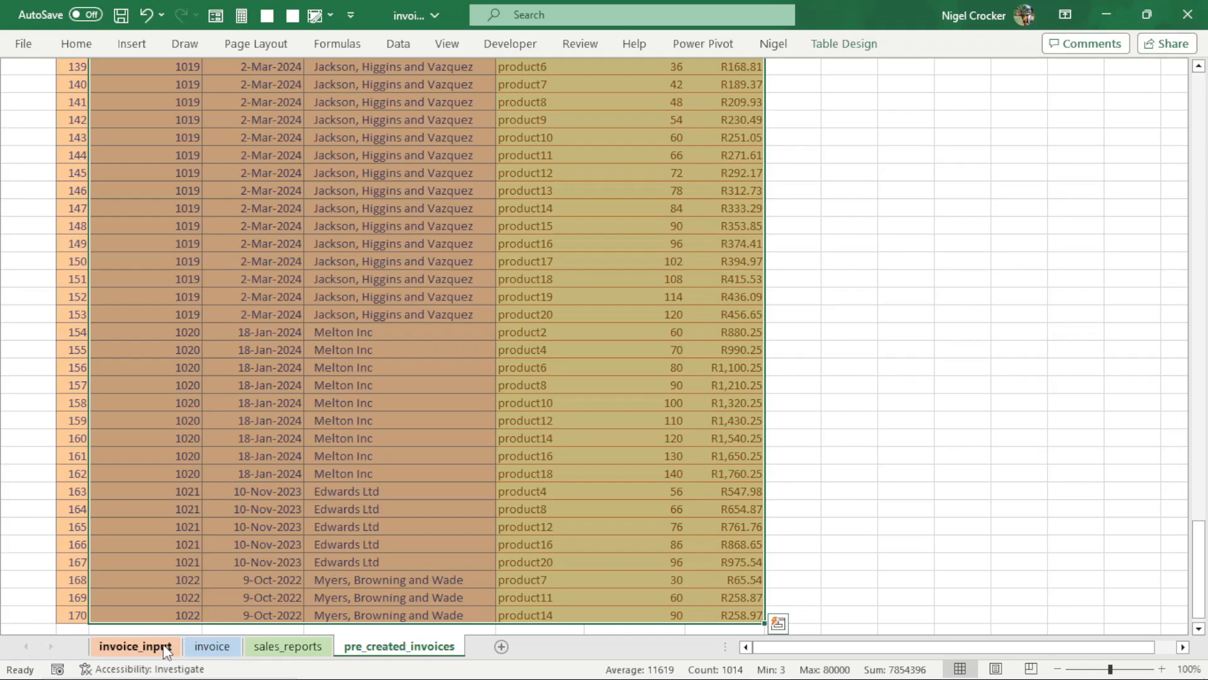
pyautogui.click(135, 646)
pyautogui.moveTo(73, 135); pyautogui.dragTo(68, 440)
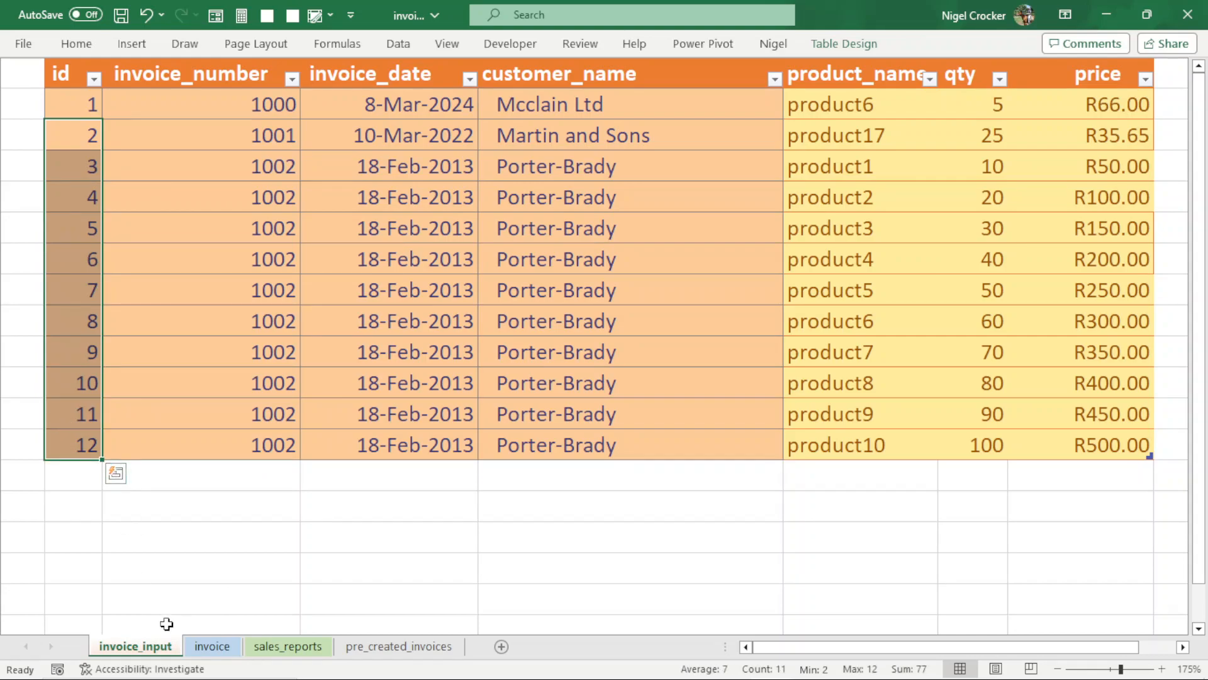
pyautogui.click(212, 647)
pyautogui.scroll(2, 731, 238)
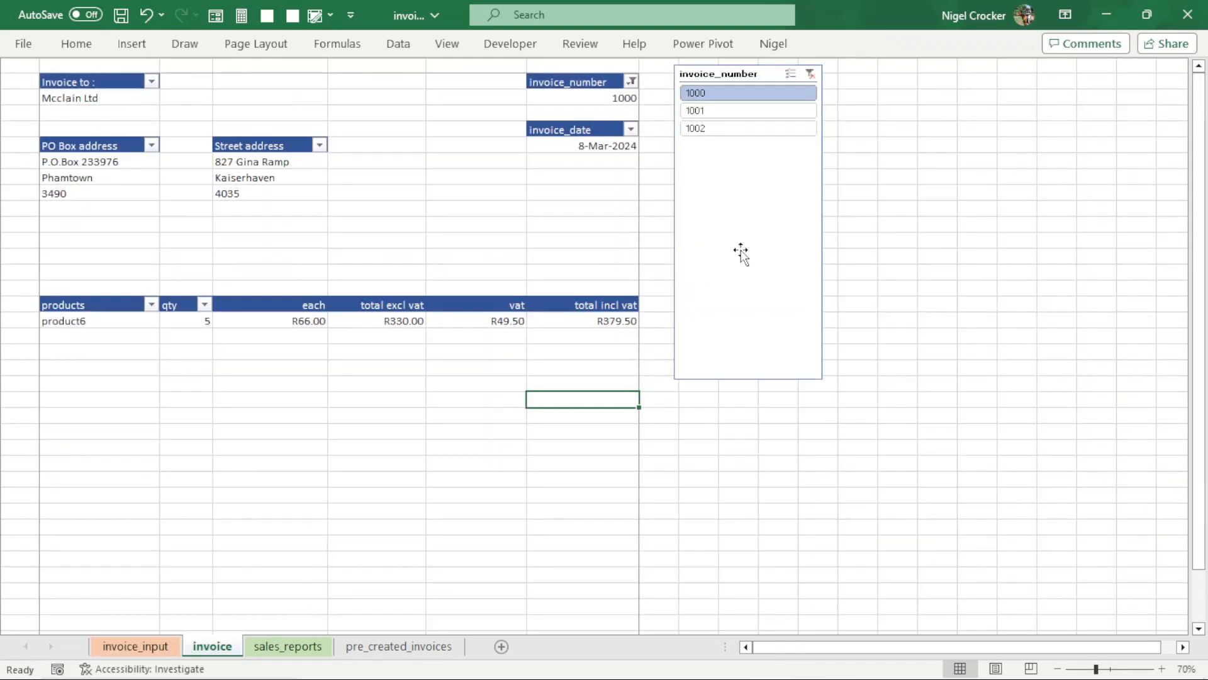
pyautogui.click(135, 646)
pyautogui.rightClick(89, 132)
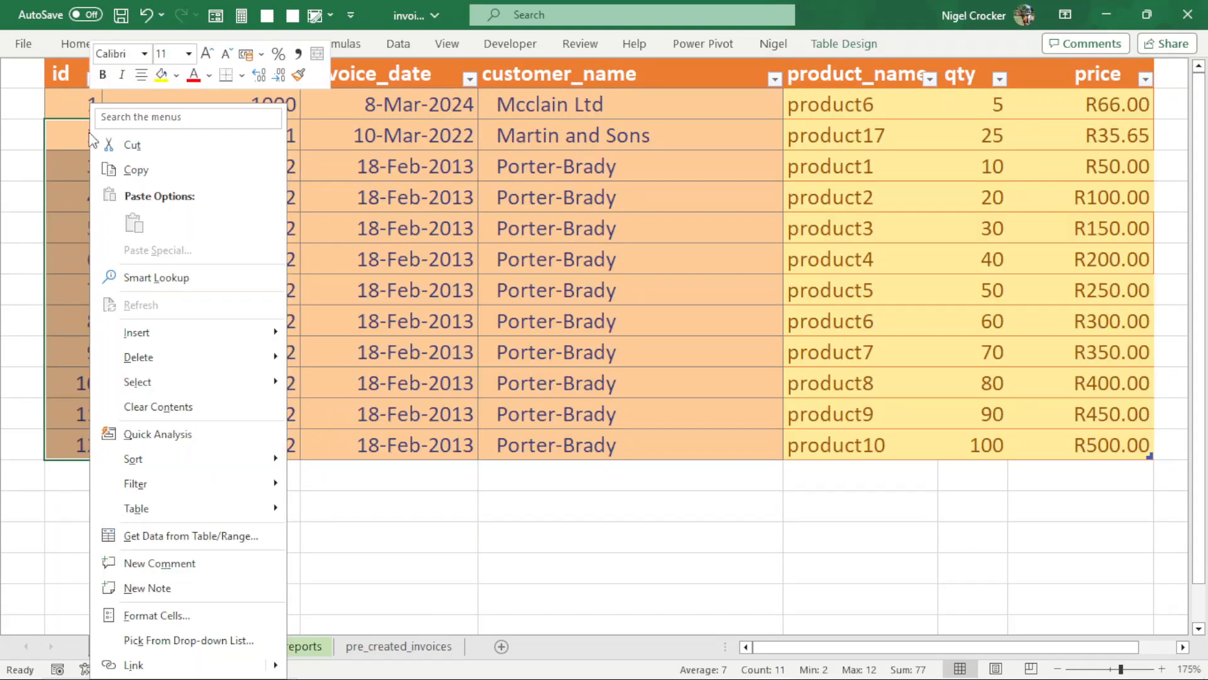
pyautogui.moveTo(209, 352)
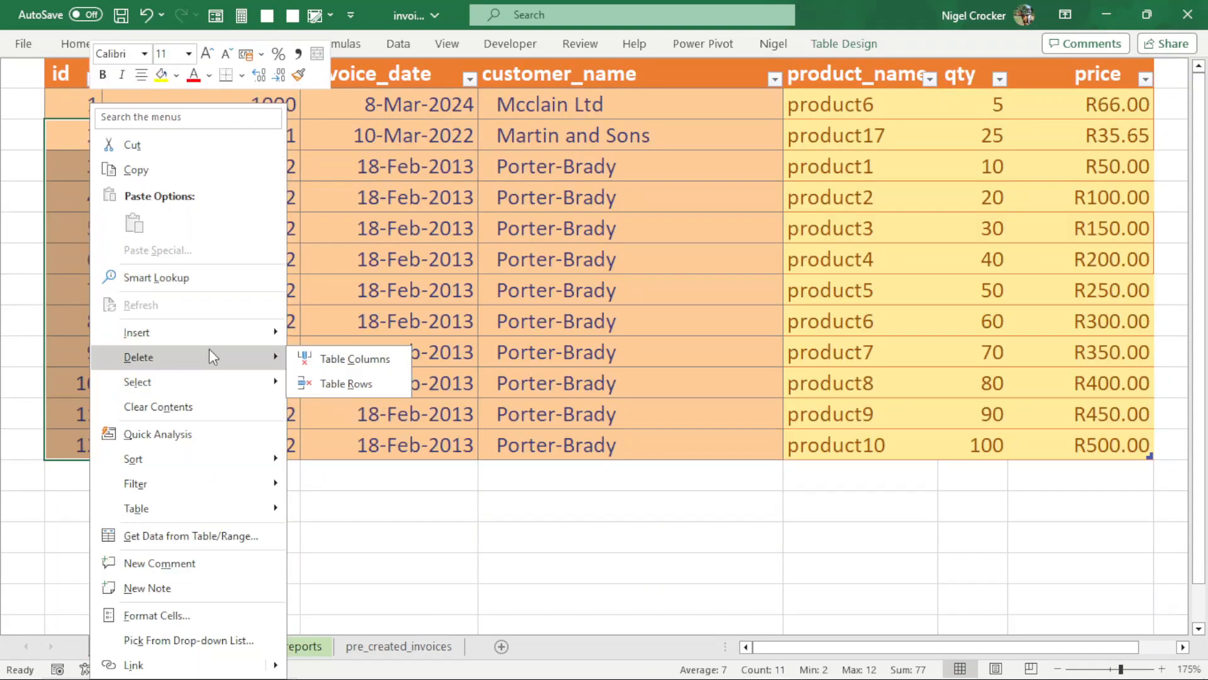
pyautogui.click(355, 385)
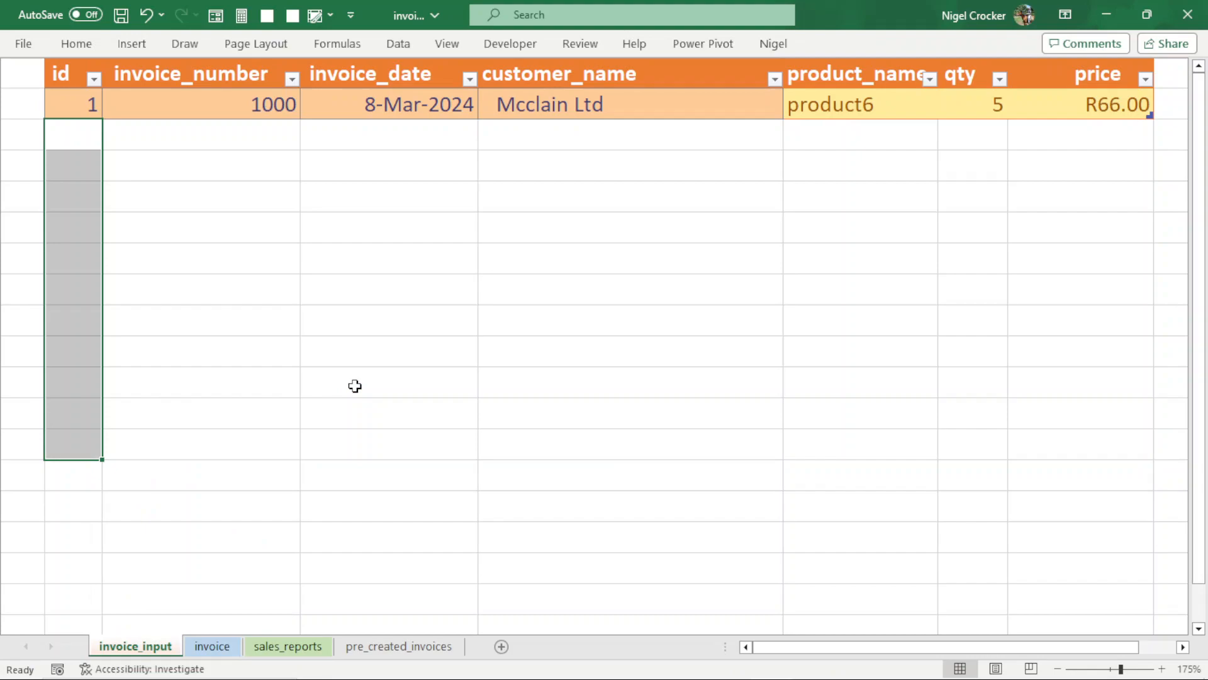
pyautogui.click(261, 107)
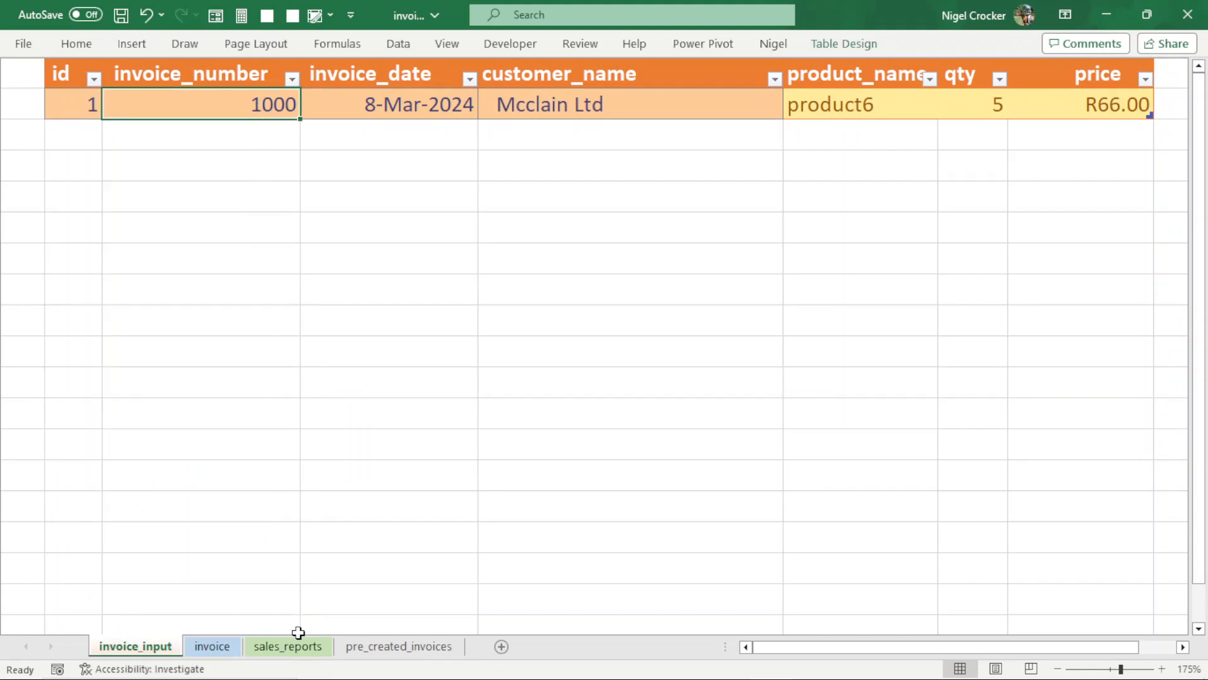
# - Refresh all workbook data for the reduced invoice table and check the sales_reports sheet
pyautogui.click(280, 648)
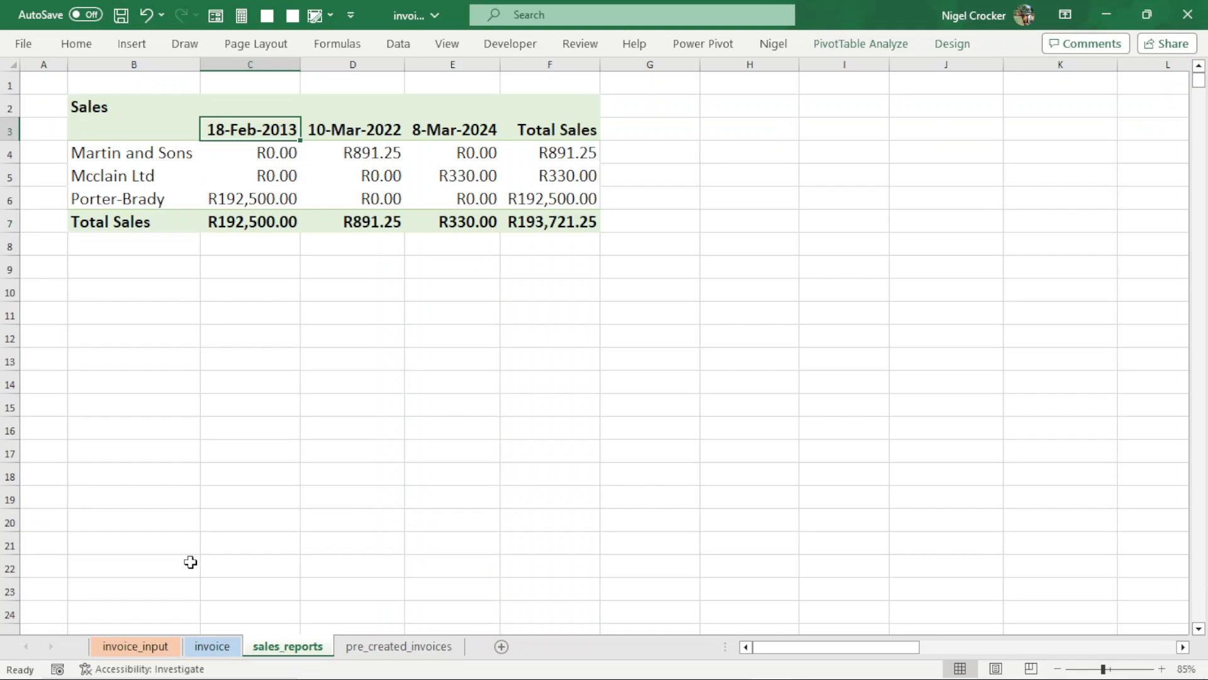
pyautogui.hotkey('ctrl', 'pageup')
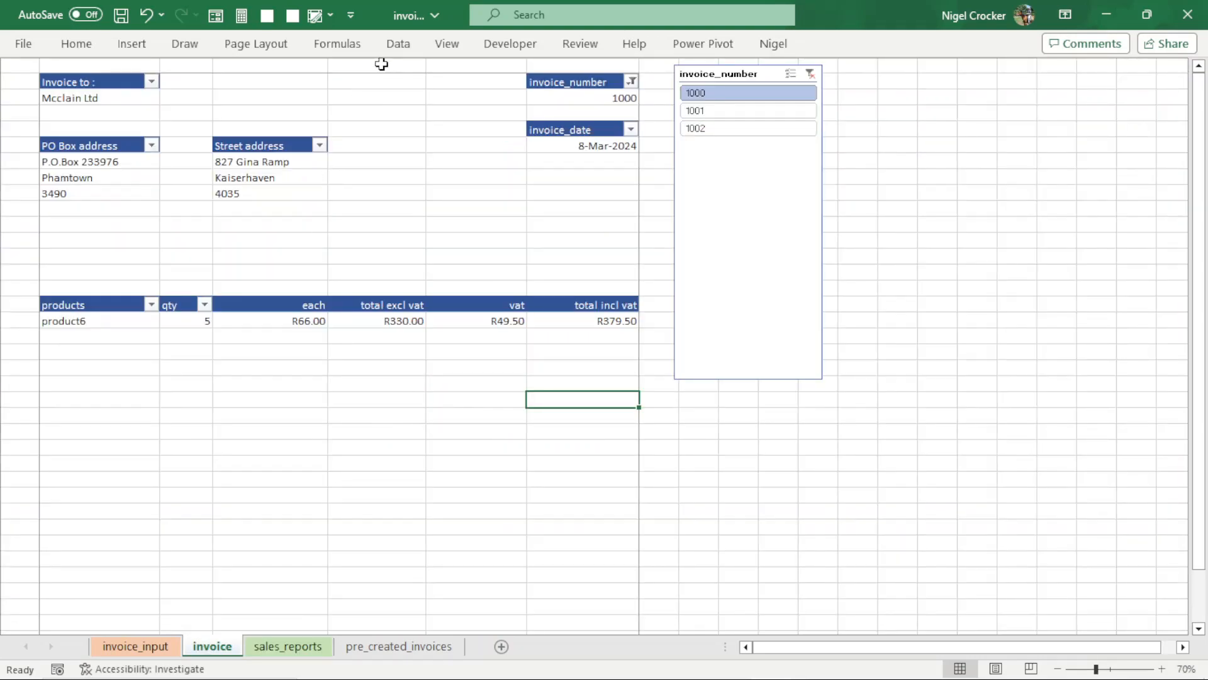
pyautogui.click(398, 45)
pyautogui.click(320, 113)
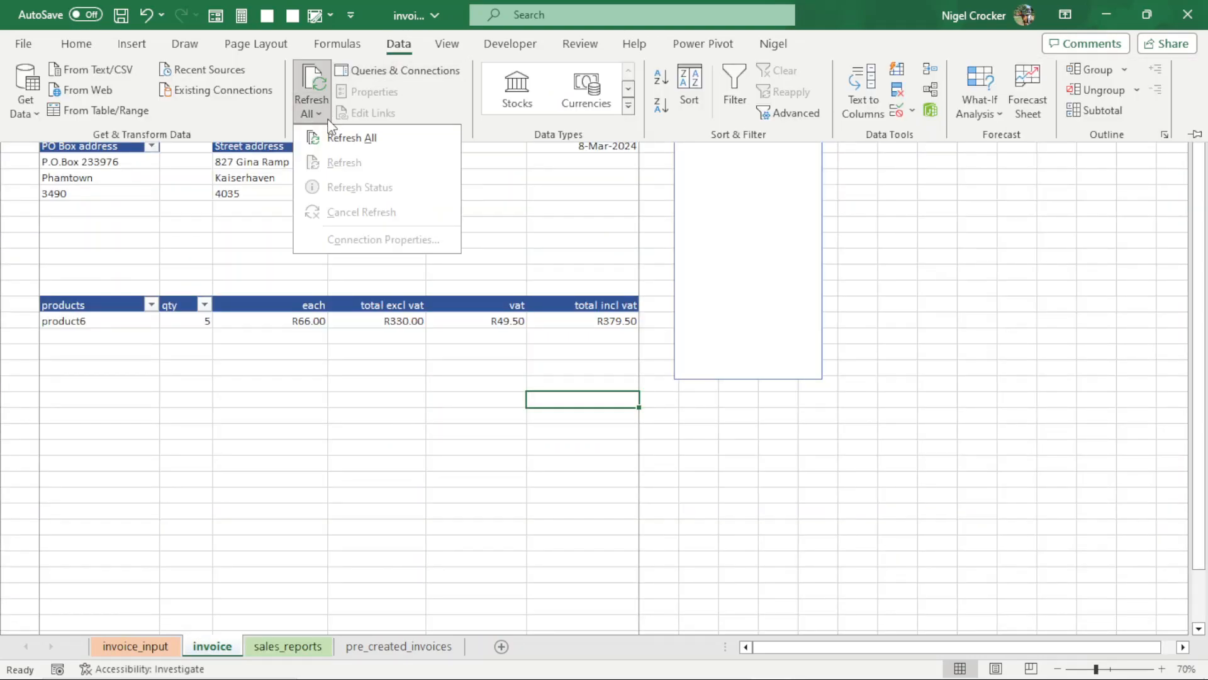
pyautogui.click(338, 132)
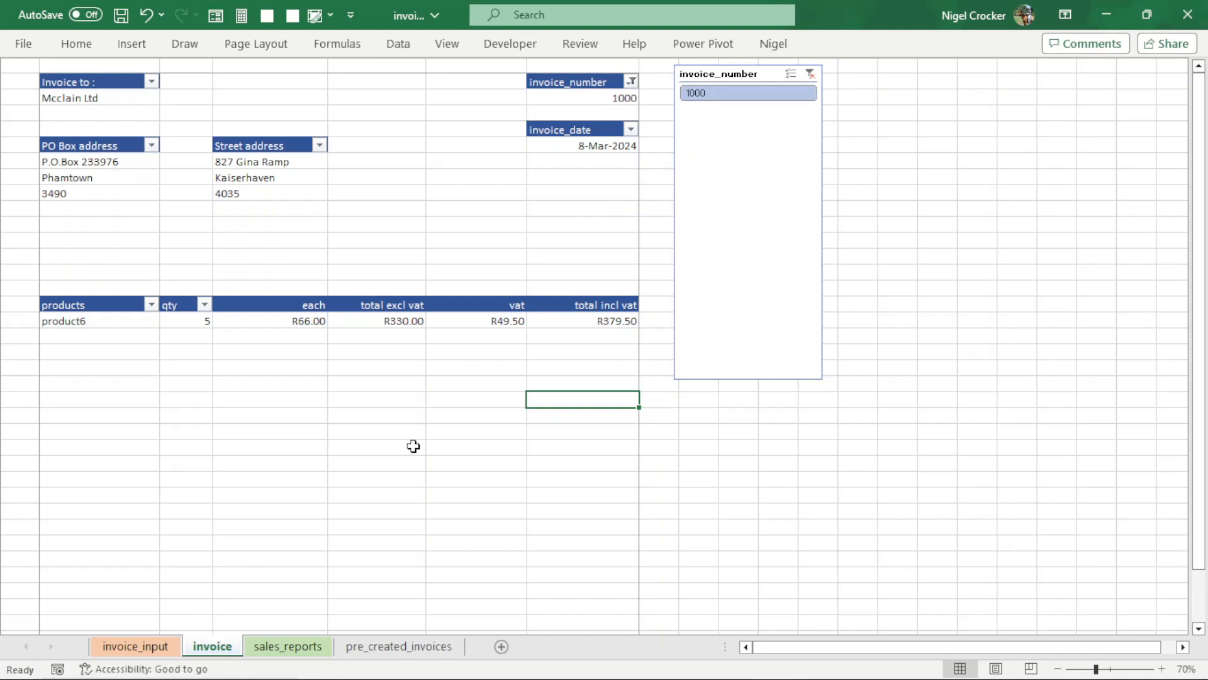
pyautogui.click(288, 646)
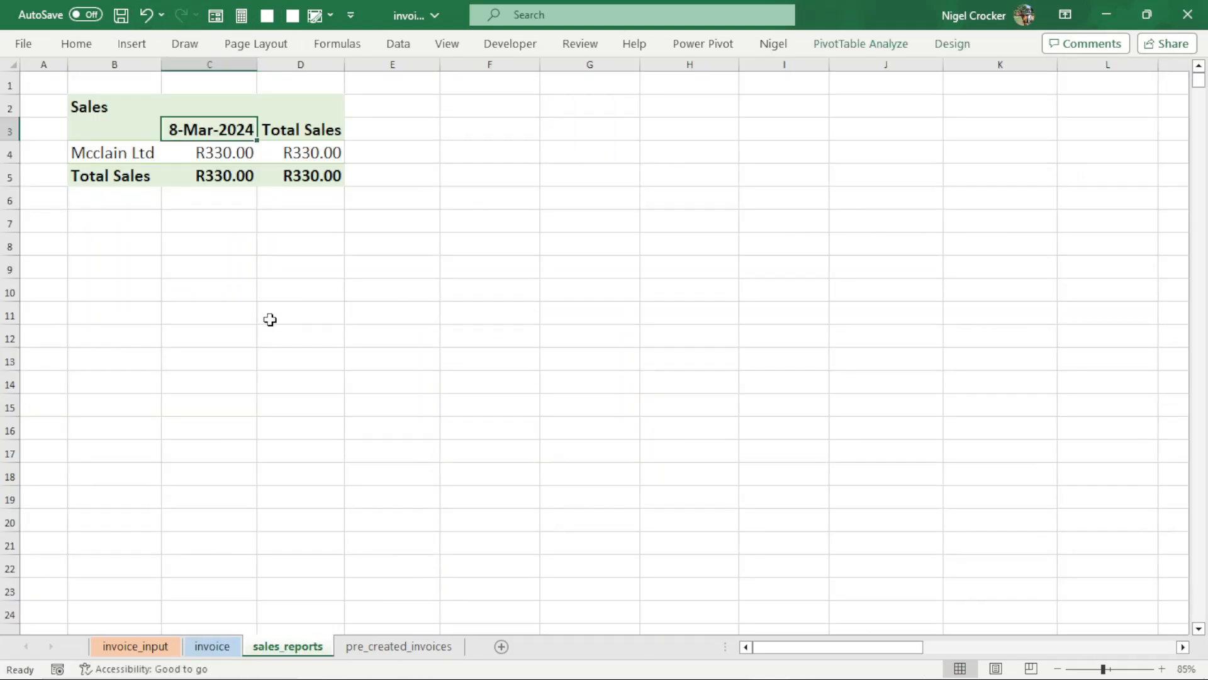
# - Copy the pre-created invoice lines from invoice 1001 onward and paste them as values beneath invoice 1000 on the invoice_input sheet
pyautogui.click(386, 648)
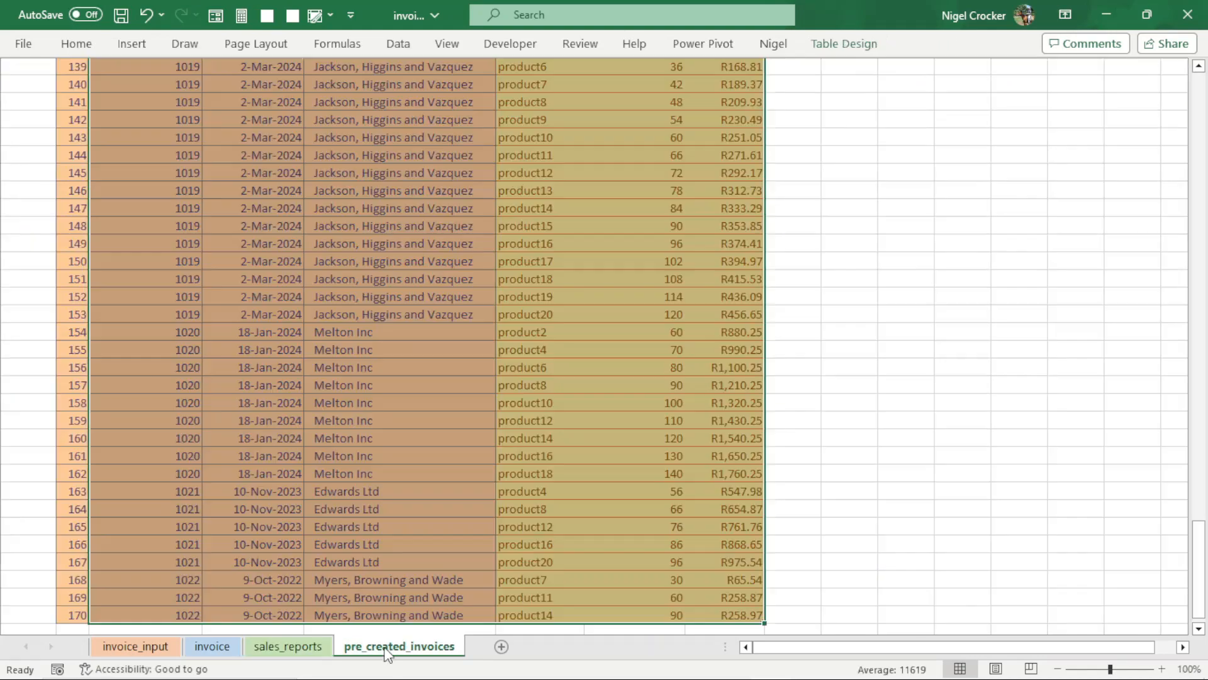
pyautogui.scroll(8, 405, 440)
pyautogui.scroll(20, 405, 440)
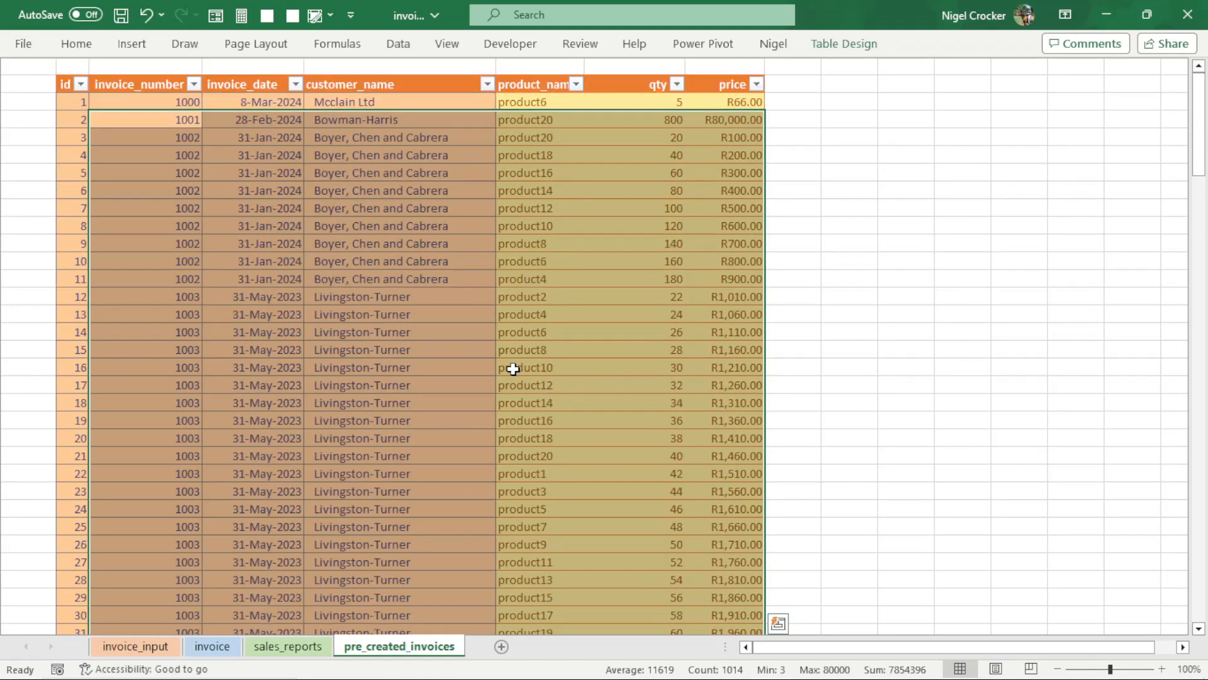
pyautogui.hotkey('ctrl', 'c')
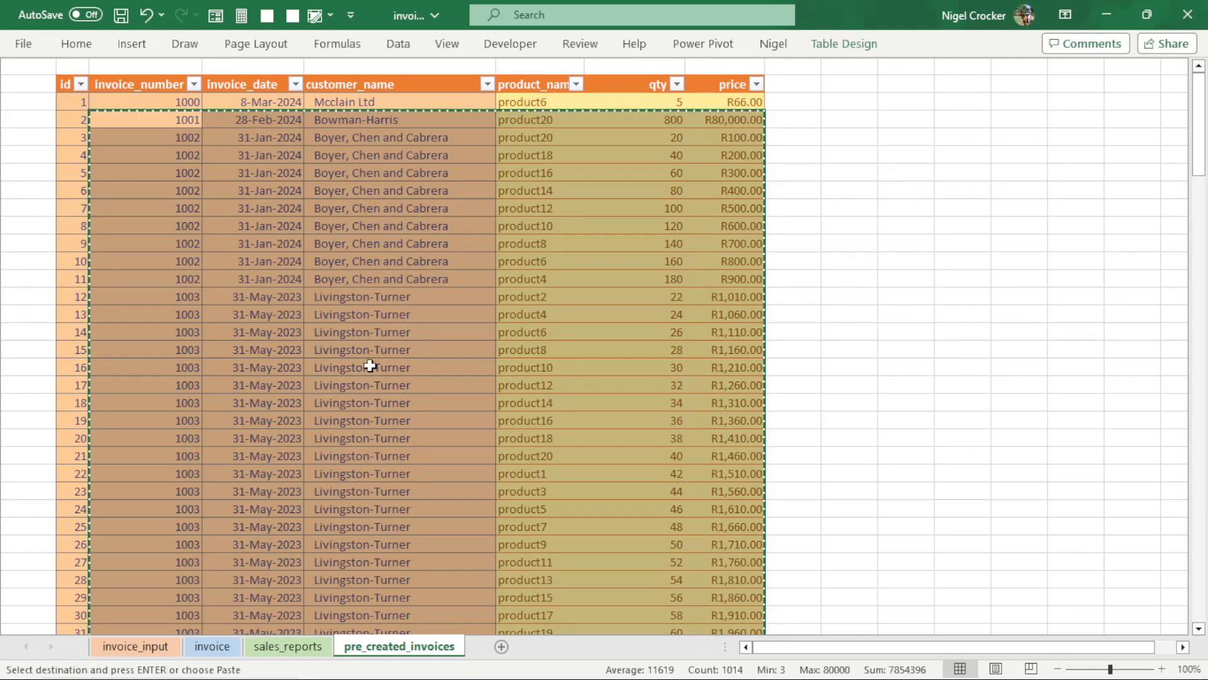
pyautogui.click(135, 648)
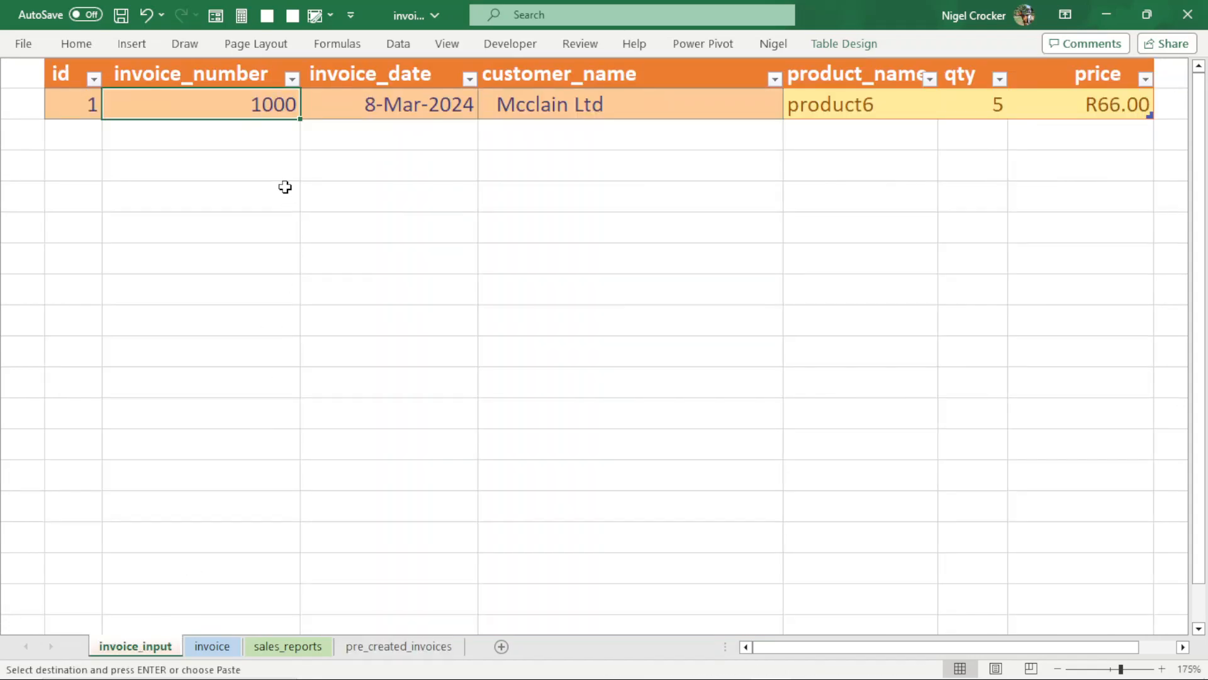
pyautogui.click(257, 137)
pyautogui.rightClick(257, 138)
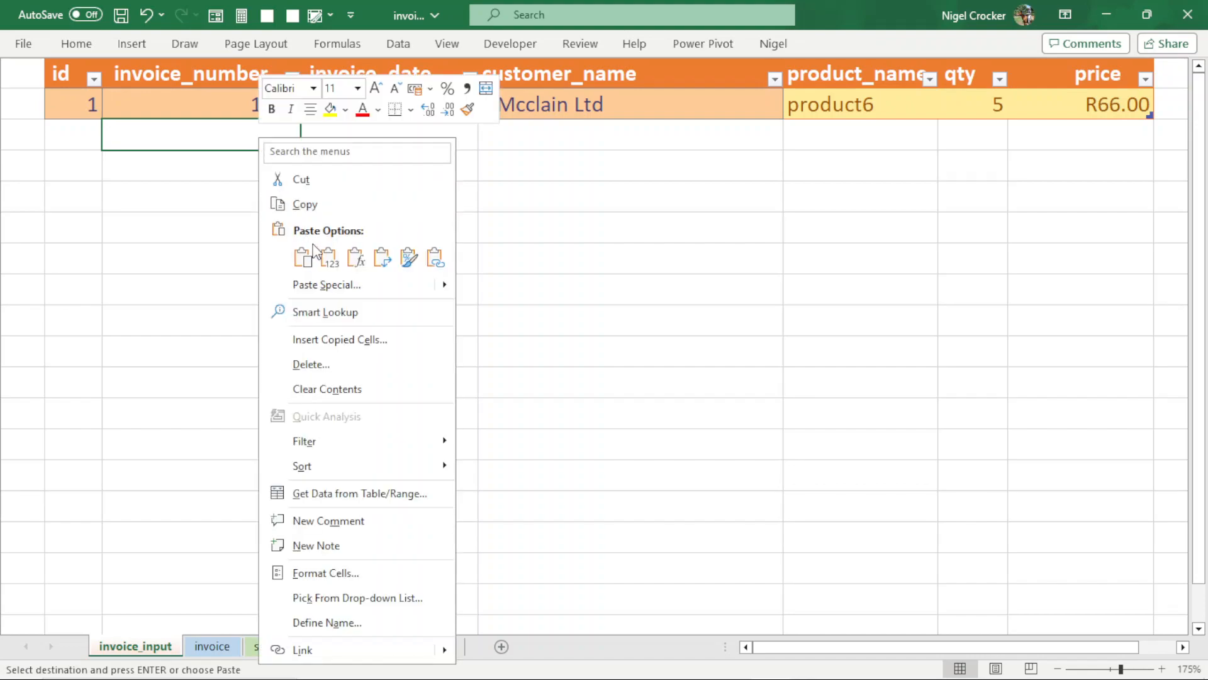
pyautogui.click(331, 258)
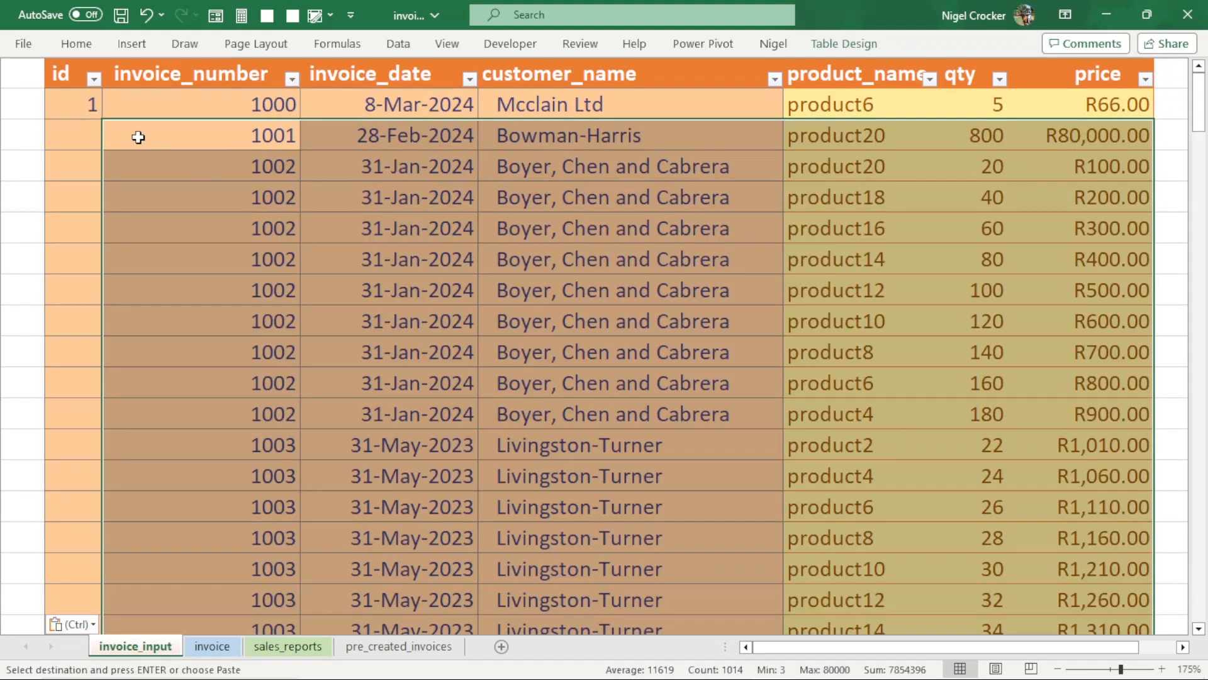
# - Enter id 2 for the invoice 1001 line and fill the id series down the rest of the table
pyautogui.click(62, 135)
pyautogui.write('2')
pyautogui.press('Return')
pyautogui.moveTo(85, 102); pyautogui.dragTo(70, 130)
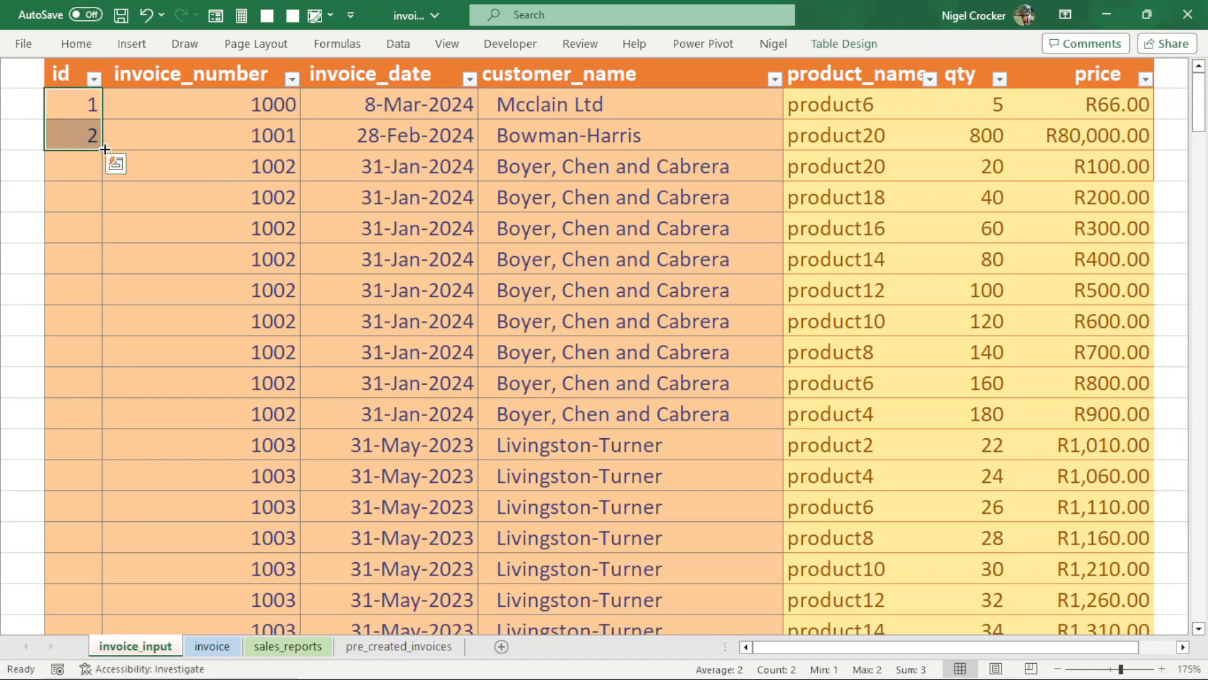
pyautogui.doubleClick(103, 149)
pyautogui.click(161, 191)
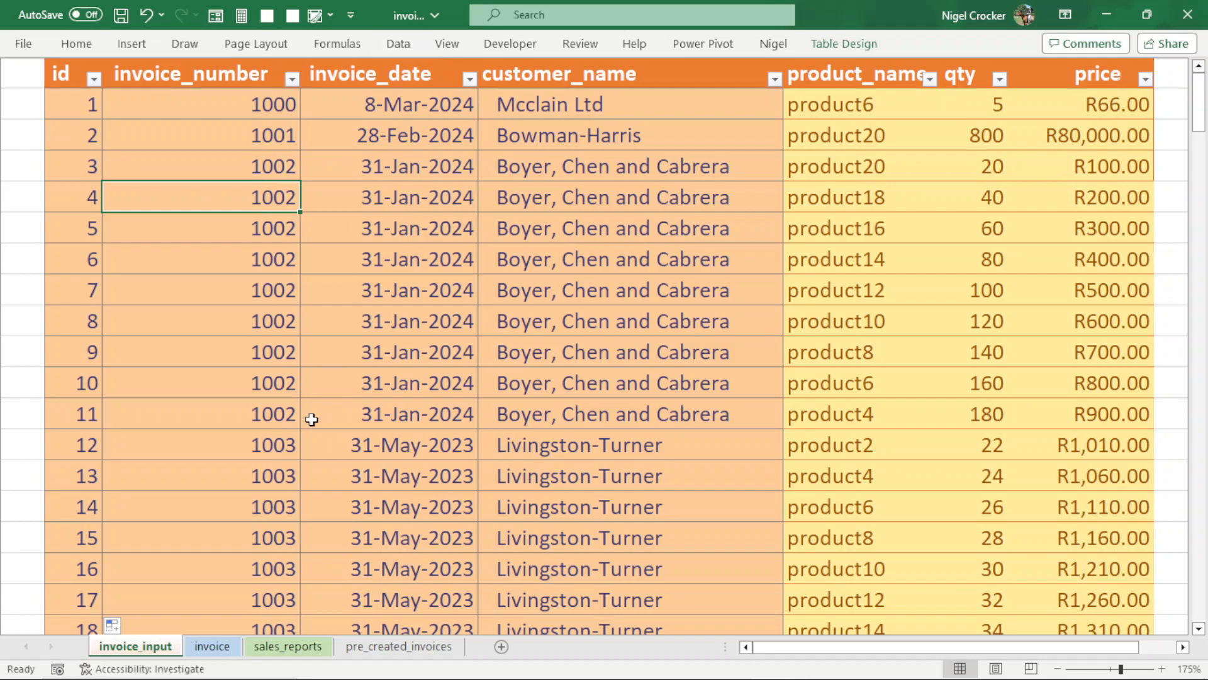
# - Check the invoice and sales_reports sheets, and refresh all workbook data so they include the pasted invoices
pyautogui.click(212, 645)
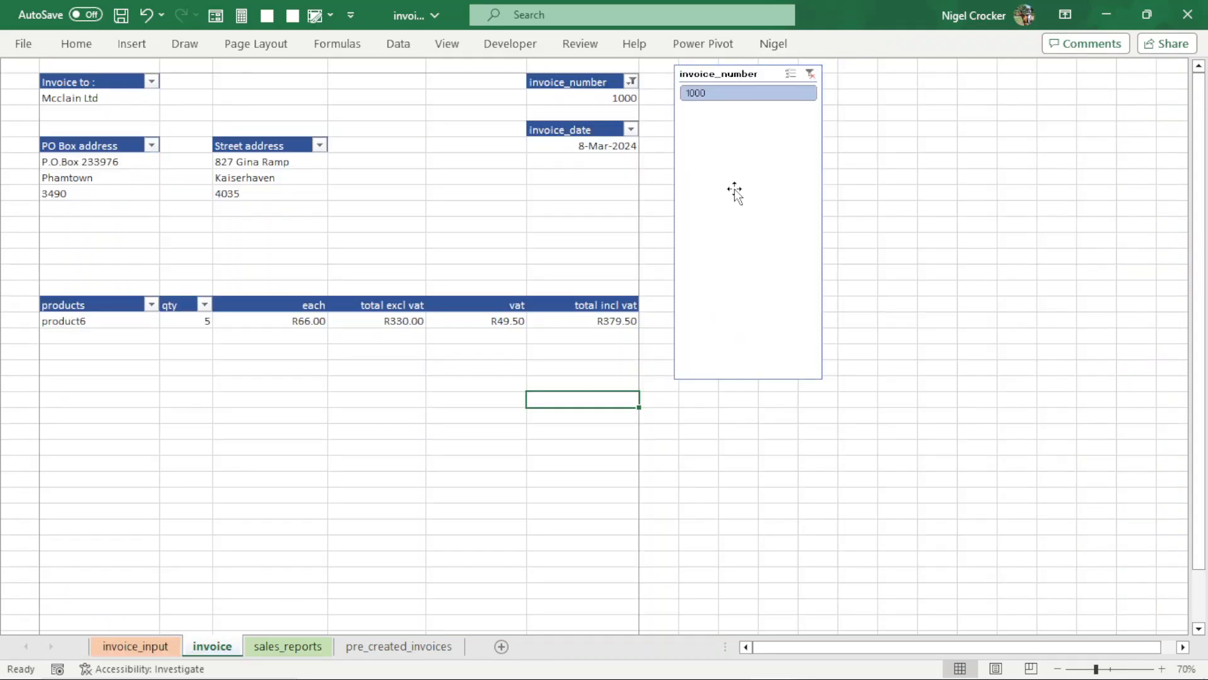
pyautogui.click(289, 645)
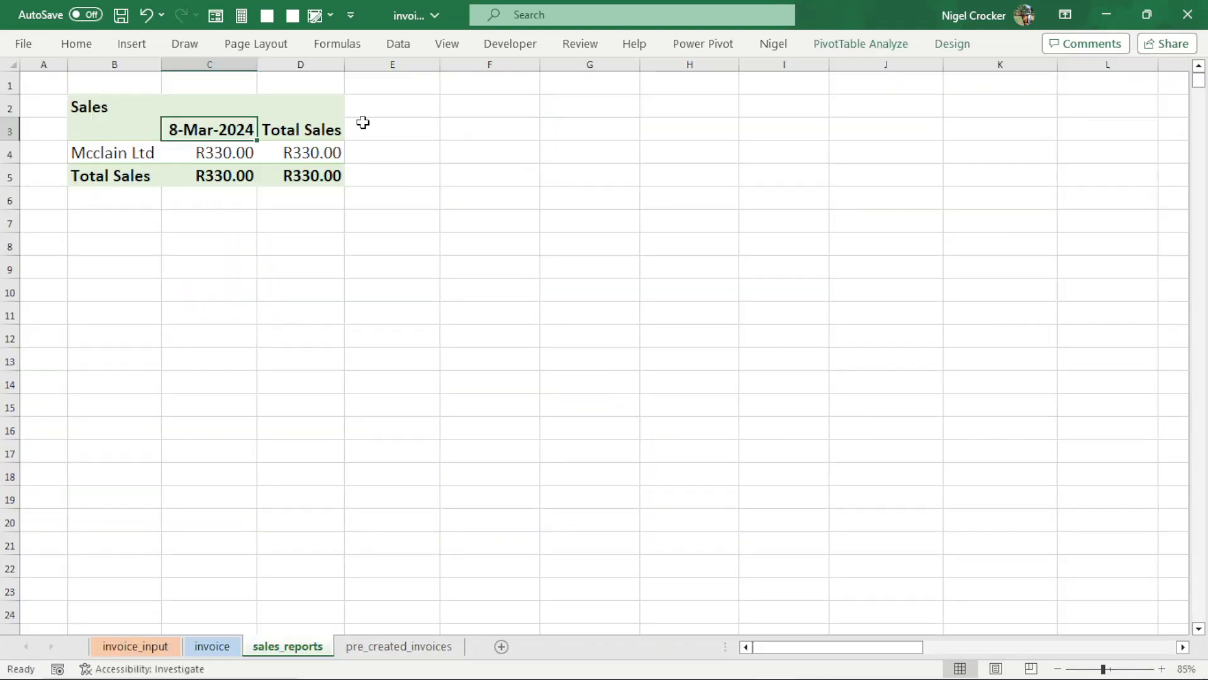
pyautogui.click(212, 646)
pyautogui.click(402, 50)
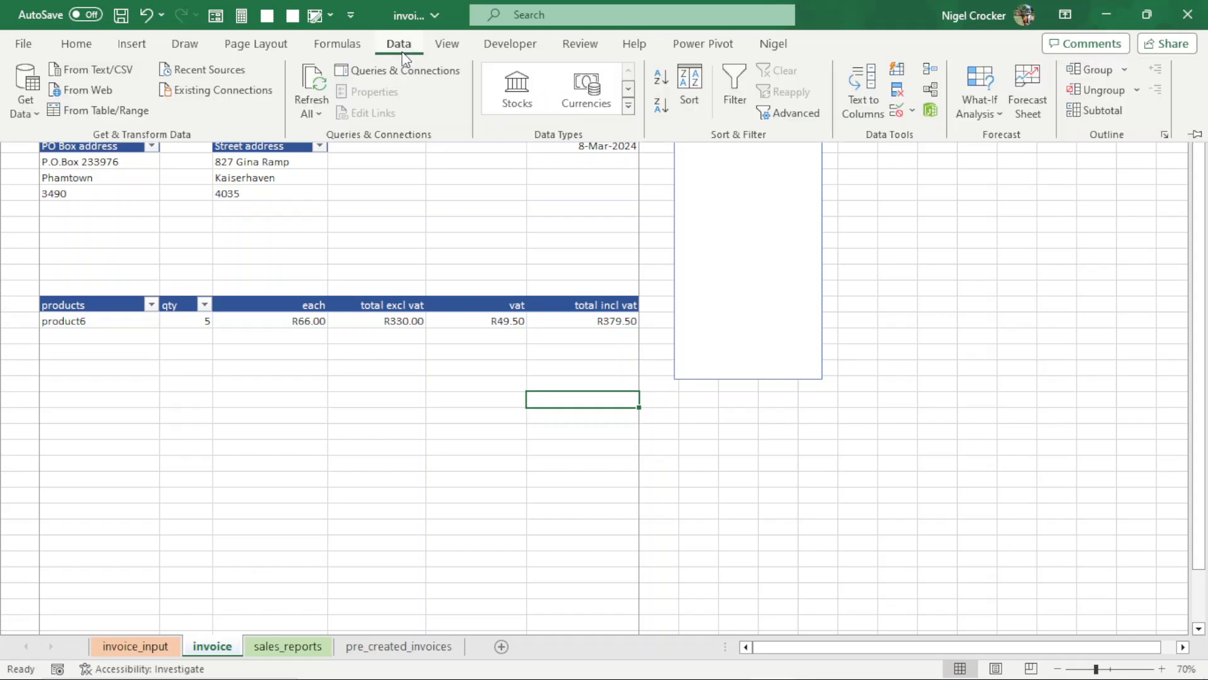
pyautogui.click(316, 109)
pyautogui.click(335, 136)
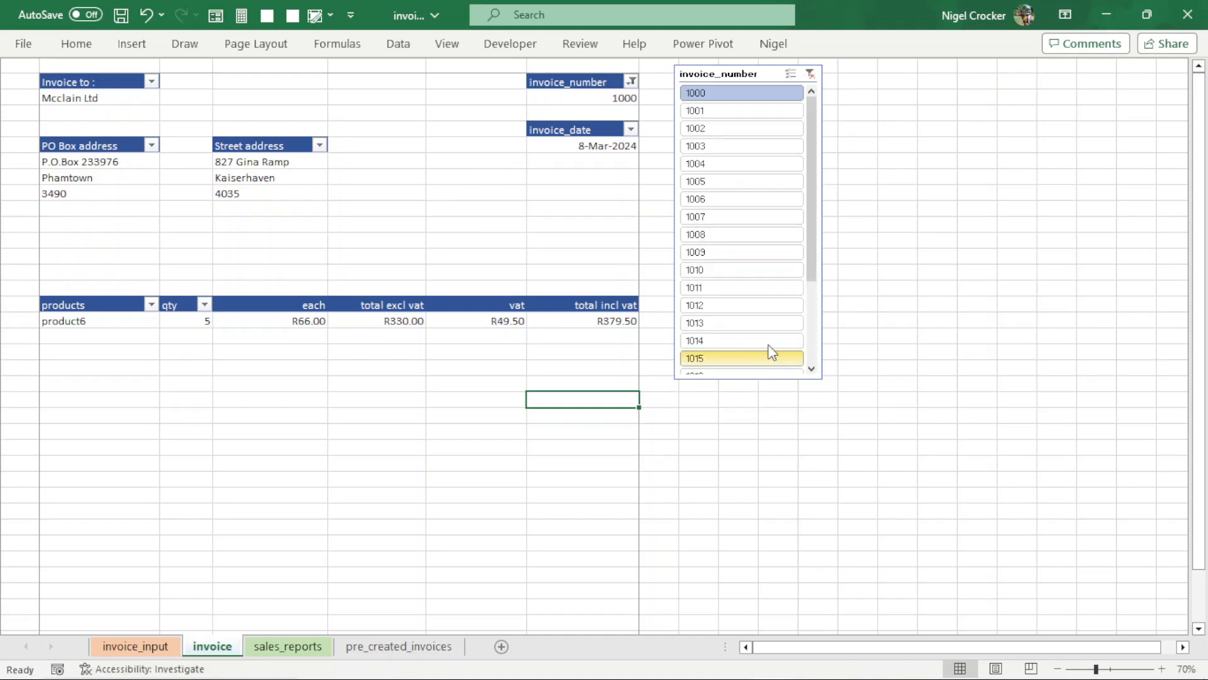
# - View invoices 1022, 1021, 1020, 1019 and 1018 one after another on the invoice sheet using the invoice_number slicer
pyautogui.moveTo(814, 257); pyautogui.dragTo(801, 368)
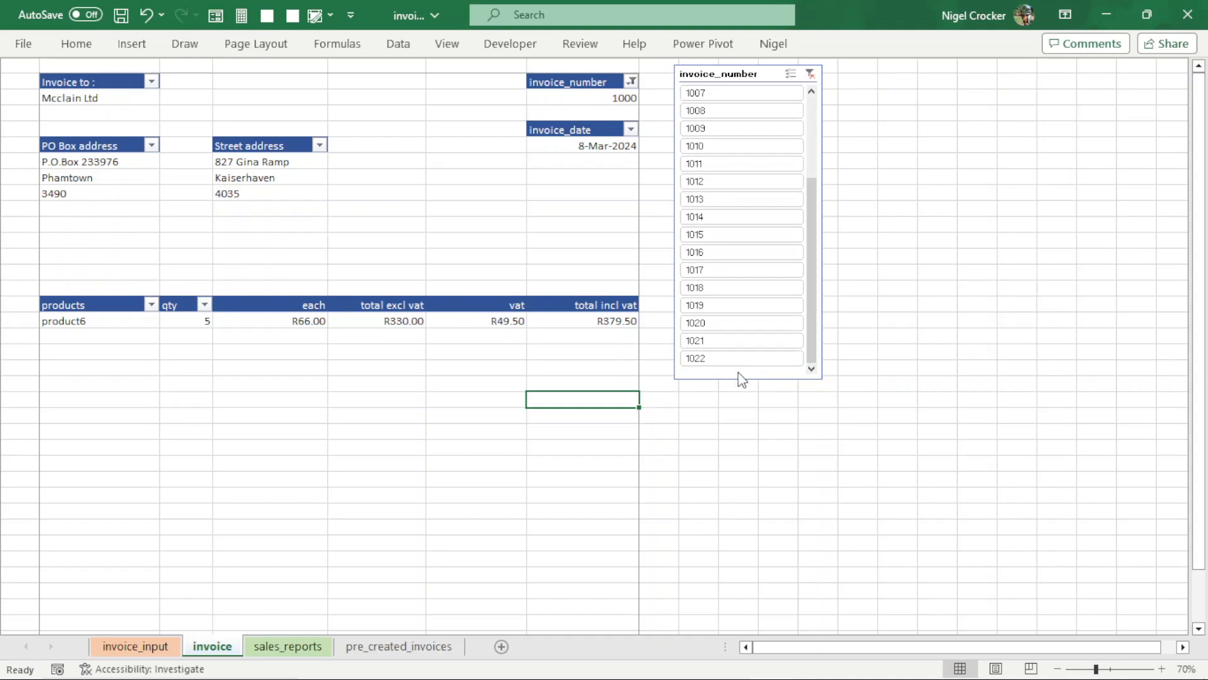
pyautogui.click(725, 359)
pyautogui.click(719, 343)
pyautogui.click(722, 326)
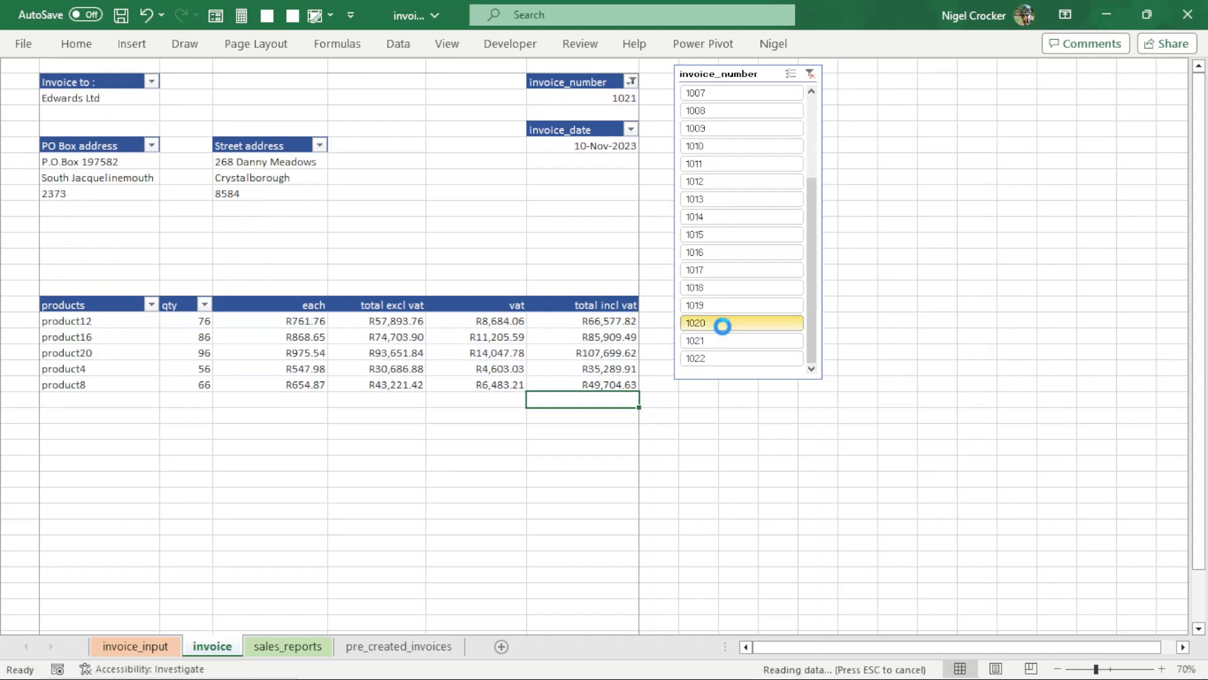
pyautogui.click(723, 308)
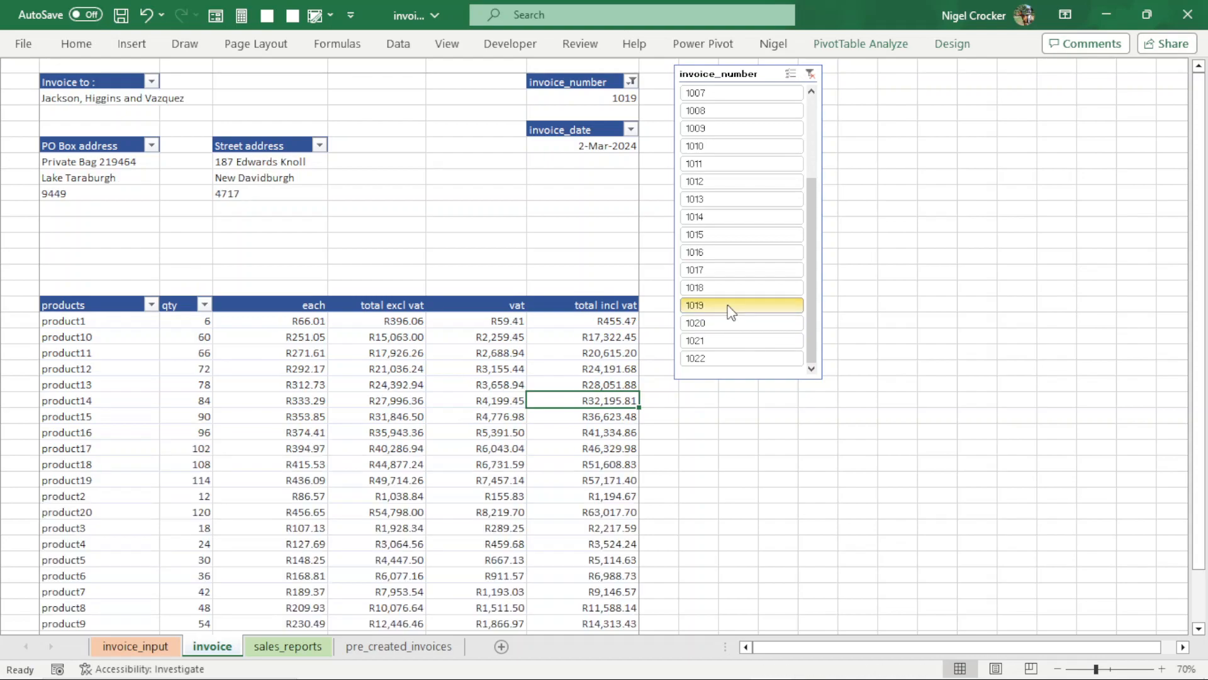
pyautogui.click(765, 288)
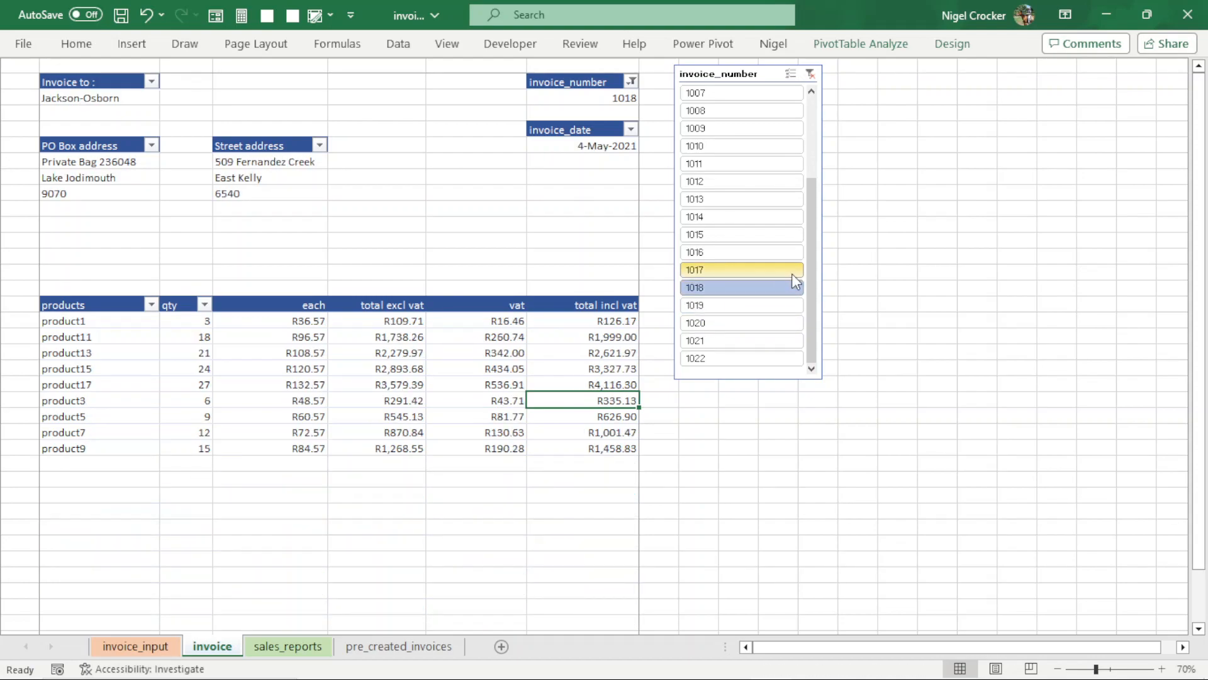
# - Switch the invoice sheet through invoices 1012, 1009 and 1008 and back to 1012, comparing customer and address details
pyautogui.moveTo(813, 280); pyautogui.dragTo(825, 245)
pyautogui.click(753, 252)
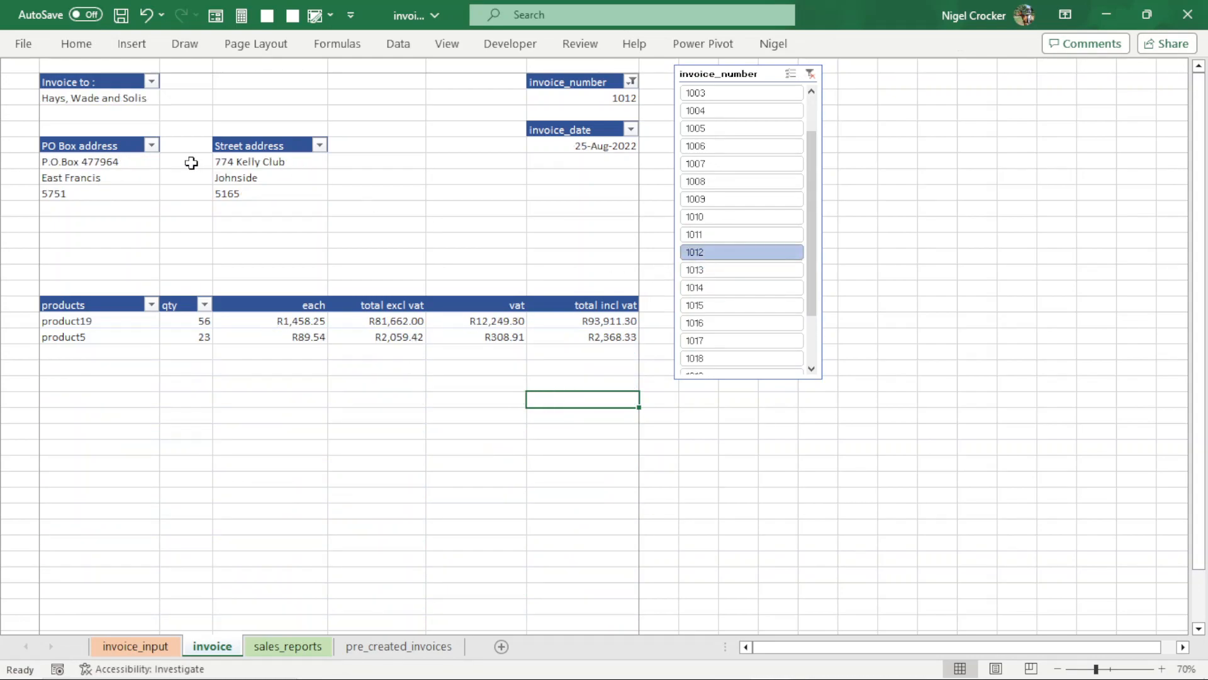
pyautogui.click(703, 198)
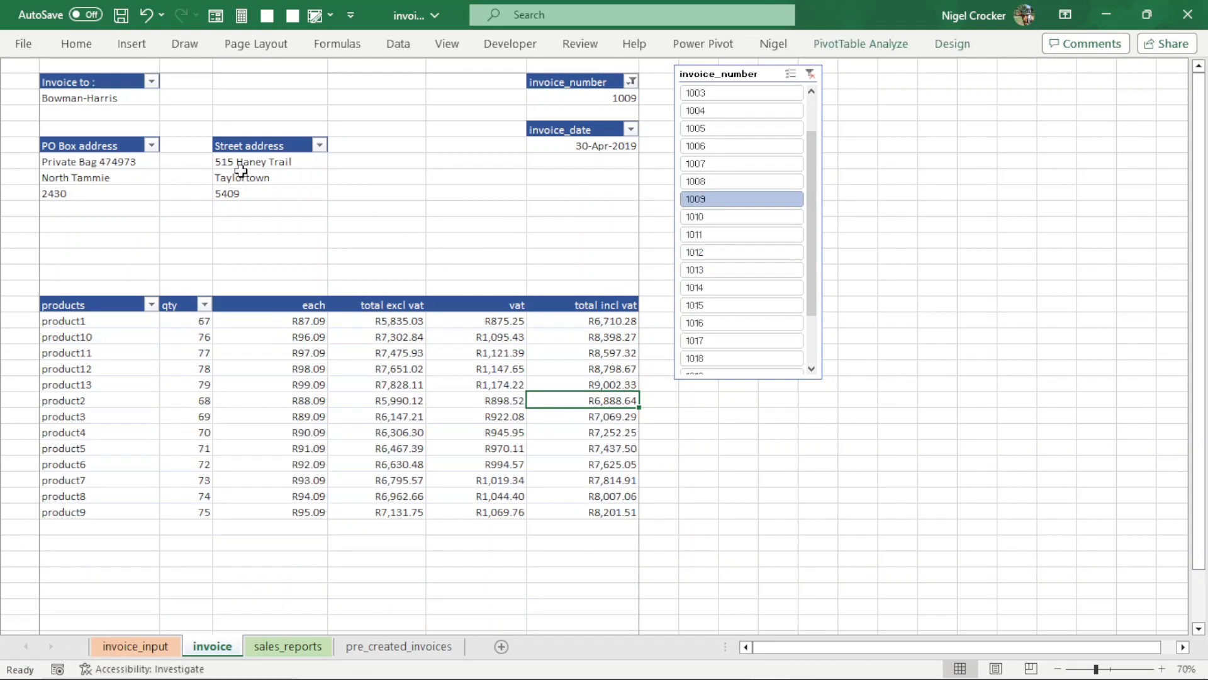
pyautogui.click(692, 181)
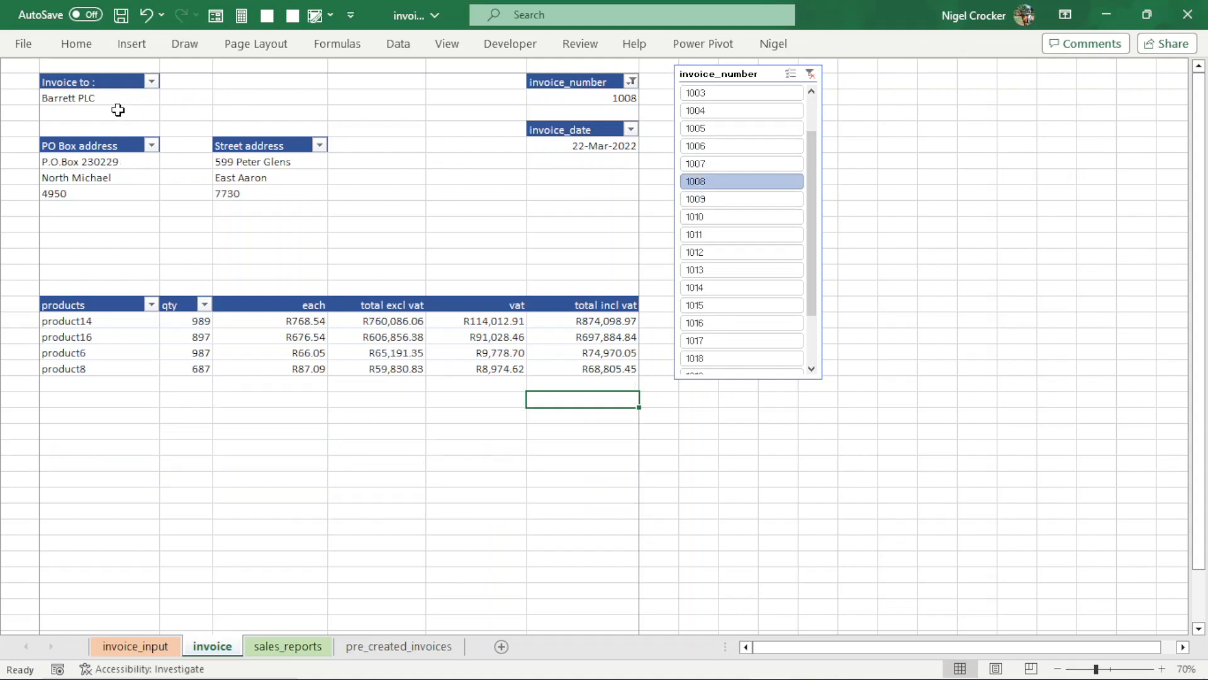
pyautogui.click(768, 252)
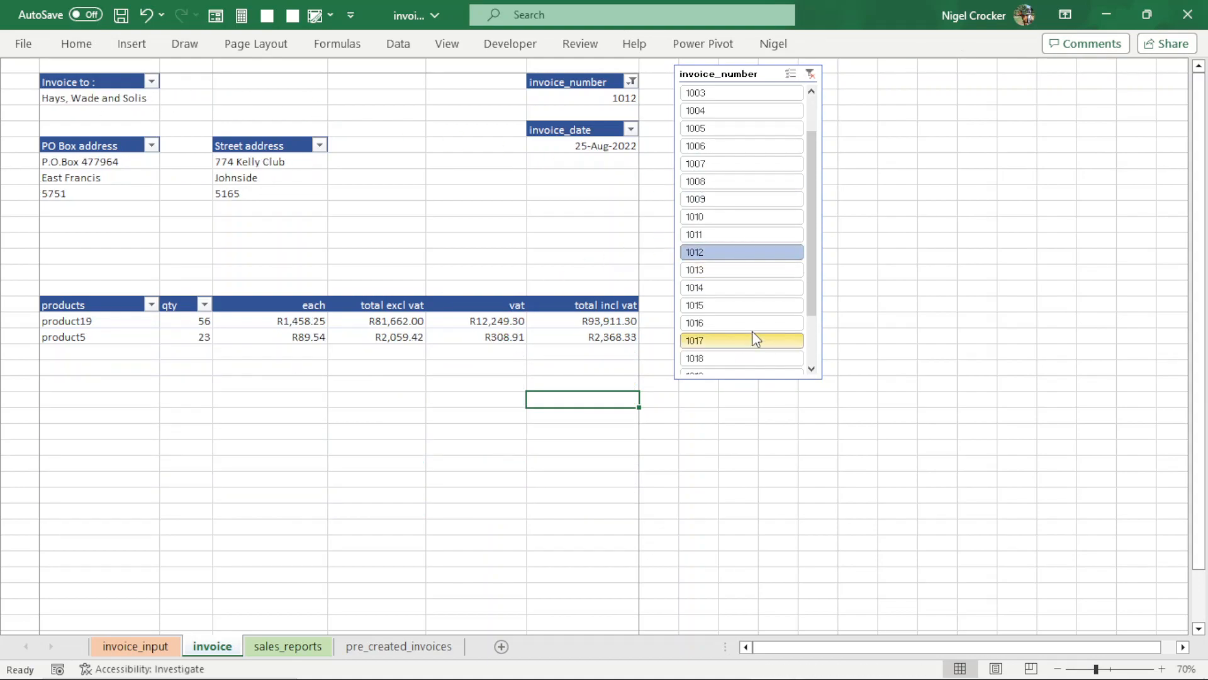
# - Filter the invoice sheet to invoice 1022, check its print preview, and return to the sheet
pyautogui.scroll(-2, 749, 315)
pyautogui.click(723, 358)
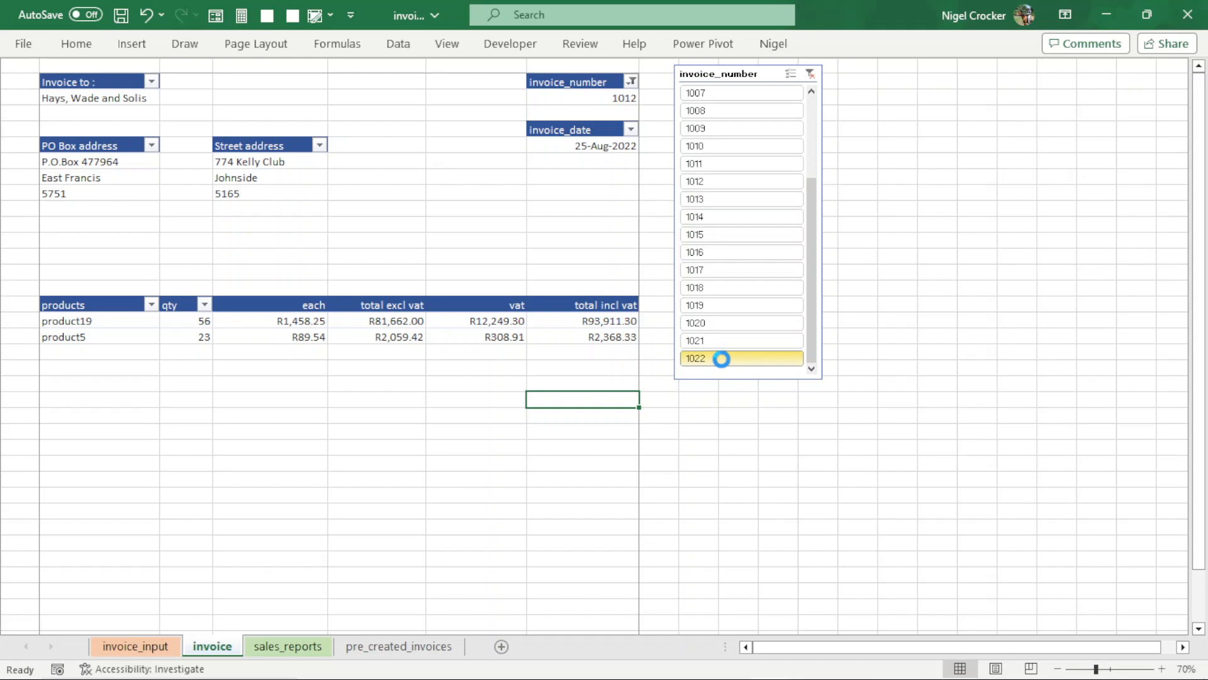
pyautogui.hotkey('ctrl', 'p')
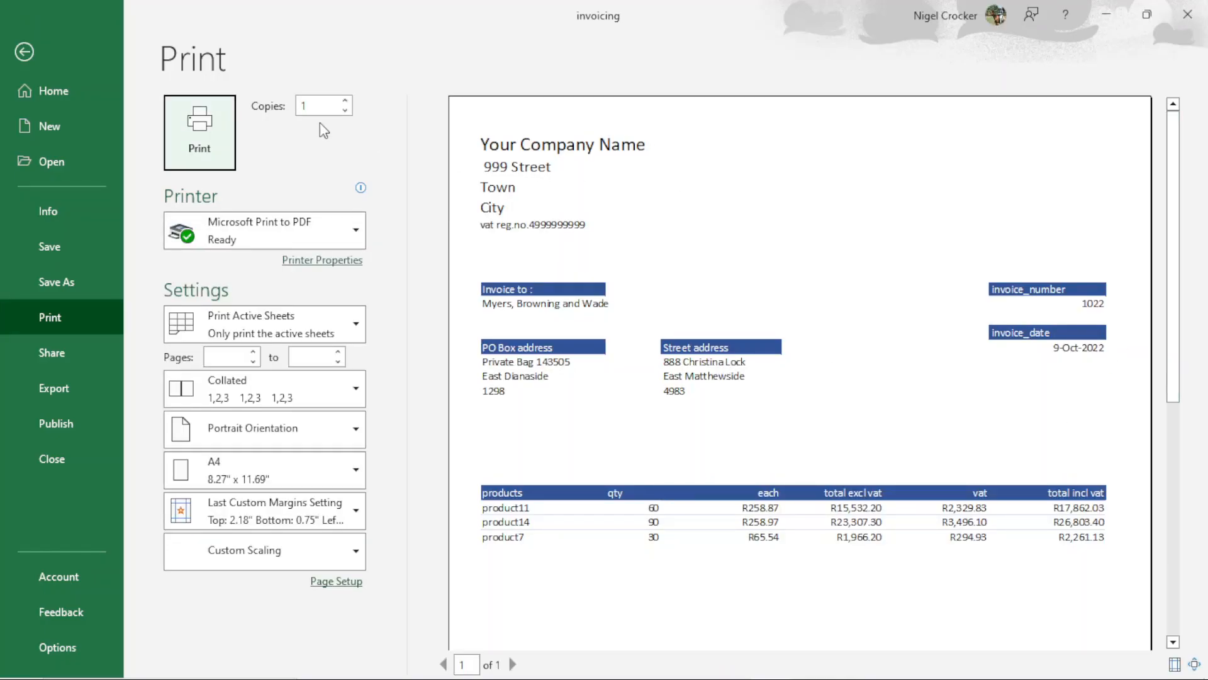
pyautogui.click(23, 52)
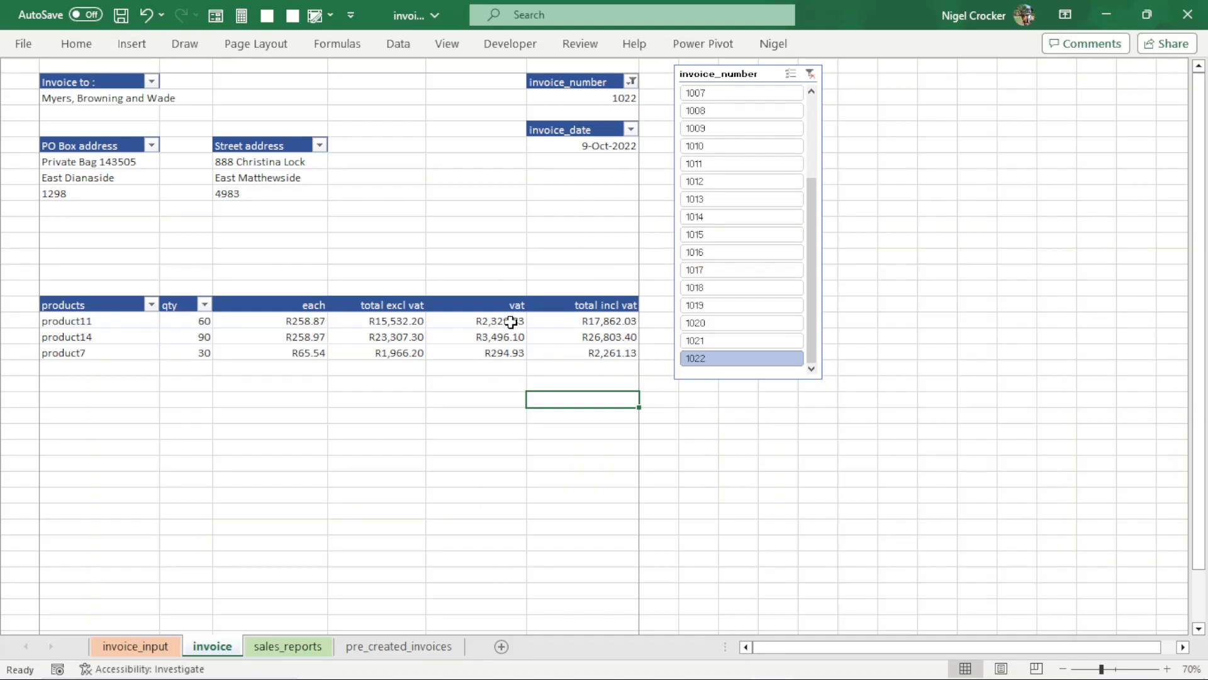
# - Make four copies of the invoice sheet and filter the original and its copies to invoices 1011, 1014, 1020, 1021 and 1022 respectively
pyautogui.moveTo(511, 321)
pyautogui.moveTo(246, 648); pyautogui.dragTo(488, 641)
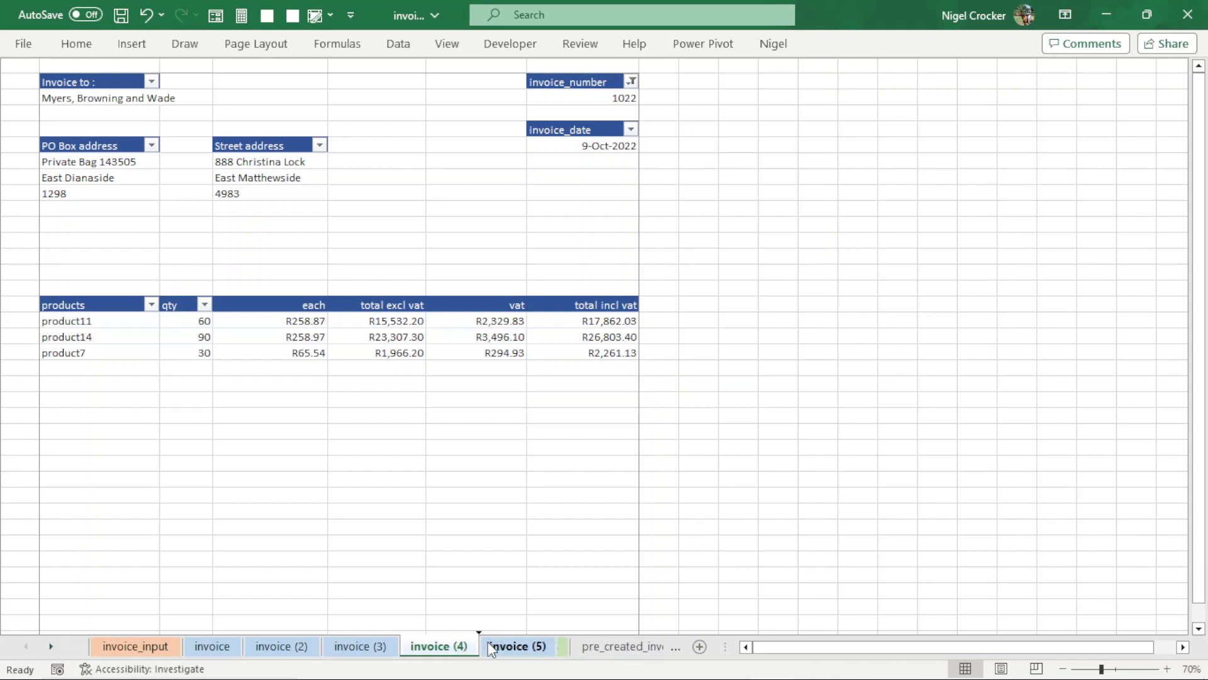
pyautogui.click(214, 648)
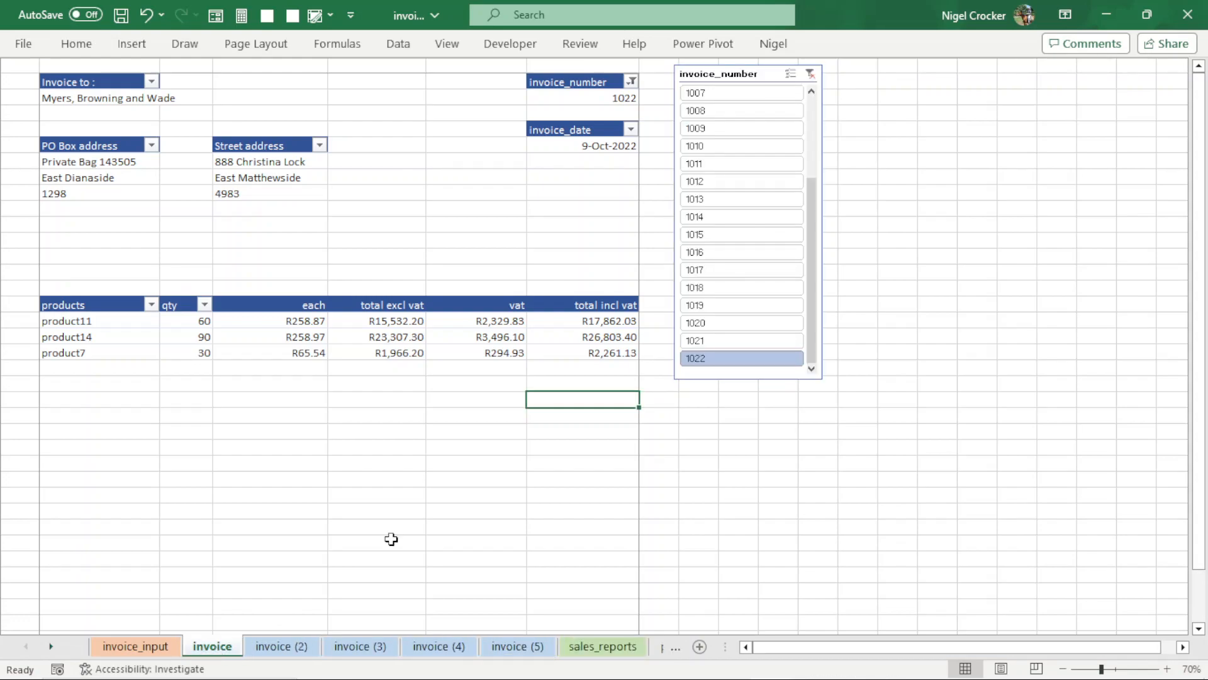
pyautogui.click(696, 164)
pyautogui.click(281, 646)
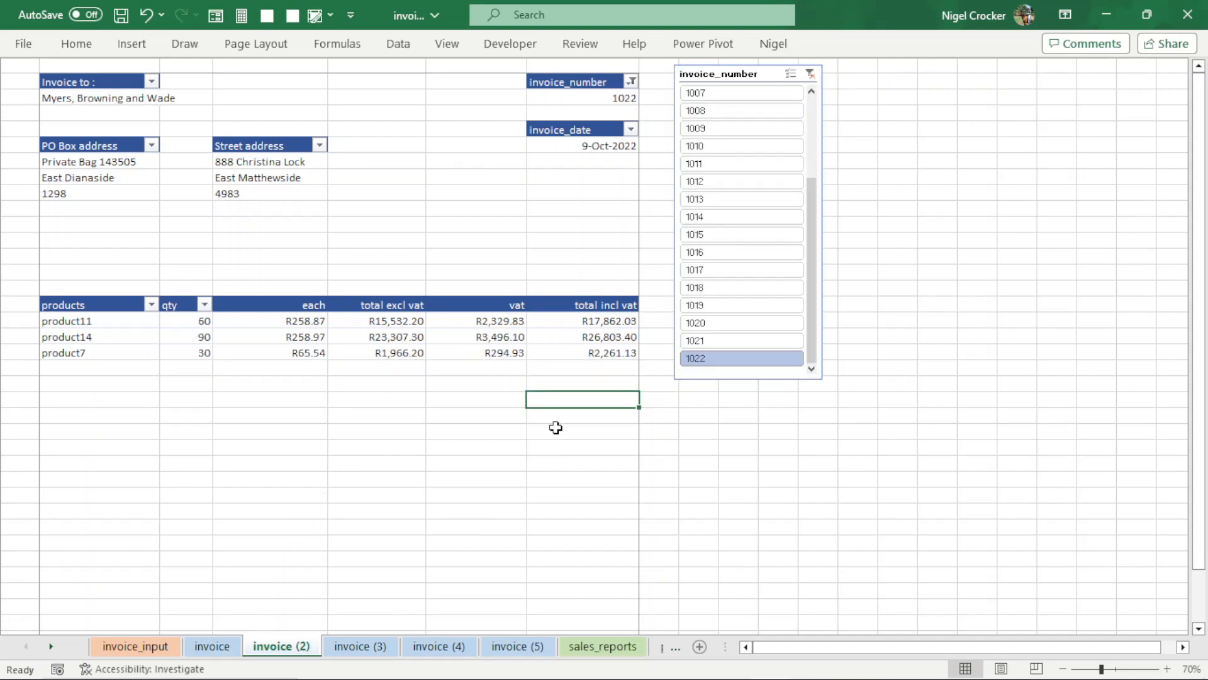
pyautogui.click(720, 218)
pyautogui.click(360, 646)
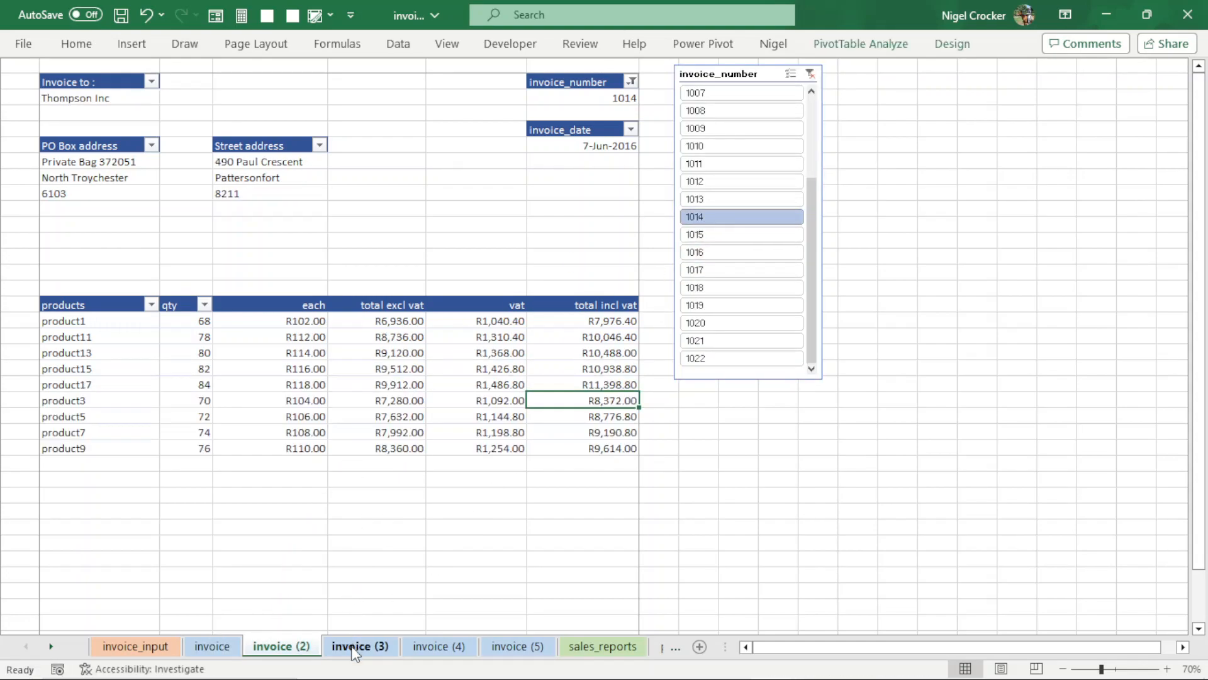
pyautogui.click(730, 323)
pyautogui.click(440, 647)
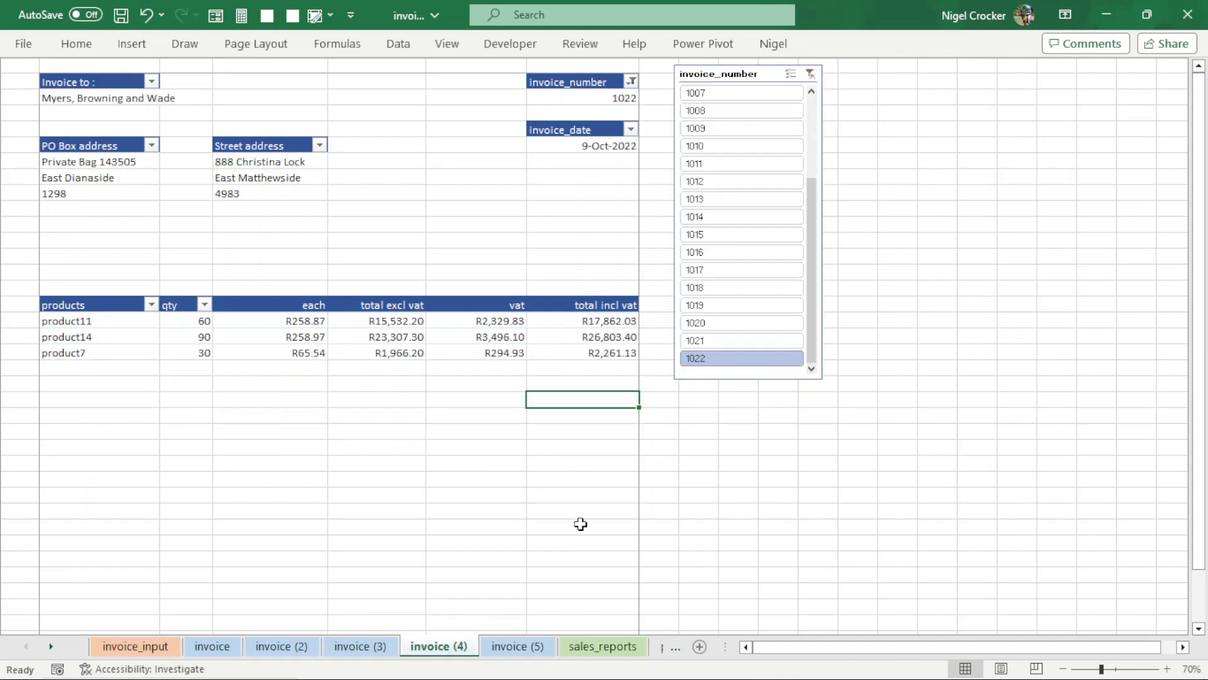
pyautogui.click(723, 340)
pyautogui.click(520, 645)
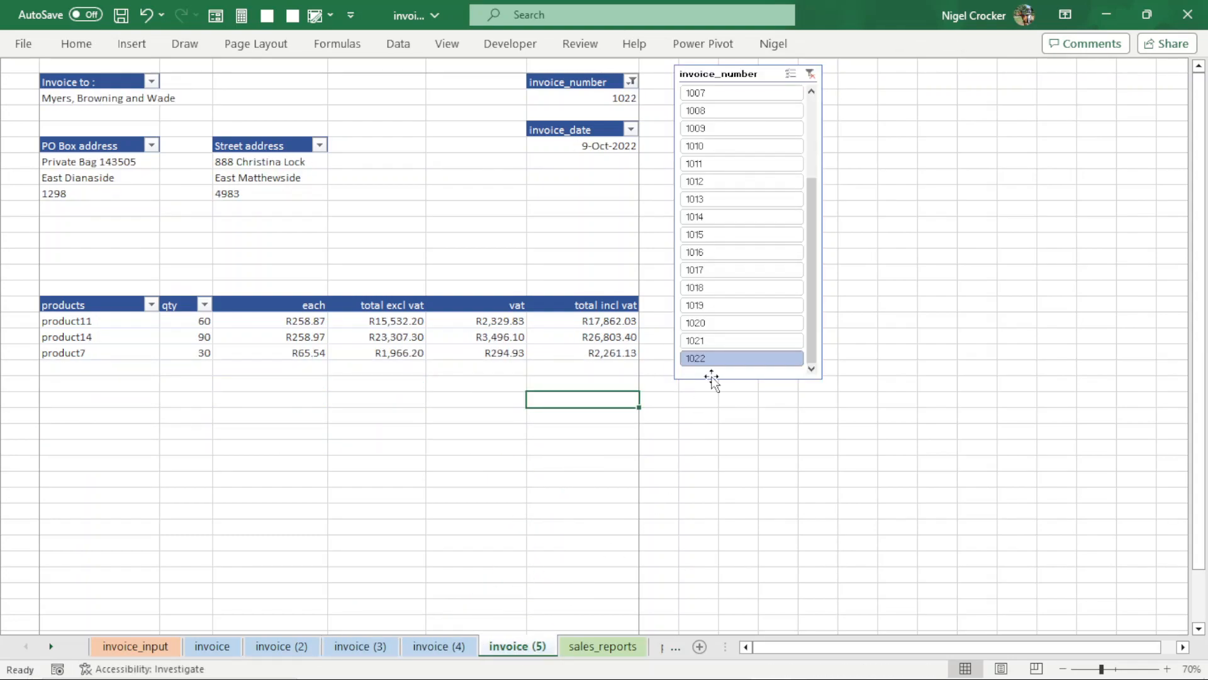
pyautogui.click(709, 357)
# - Group all five invoice sheets, page through their combined print preview, and return to the workbook
pyautogui.click(212, 646)
pyautogui.keyDown('shift'); pyautogui.click(530, 651); pyautogui.keyUp('shift')
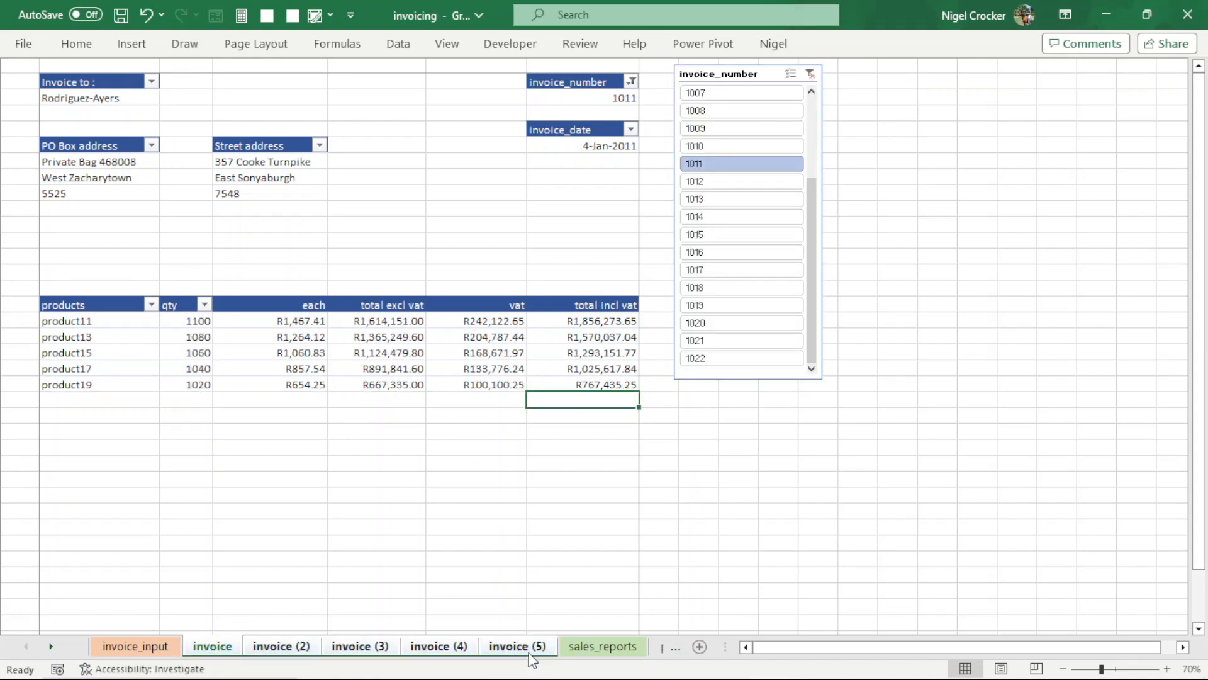
pyautogui.hotkey('ctrl', 'p')
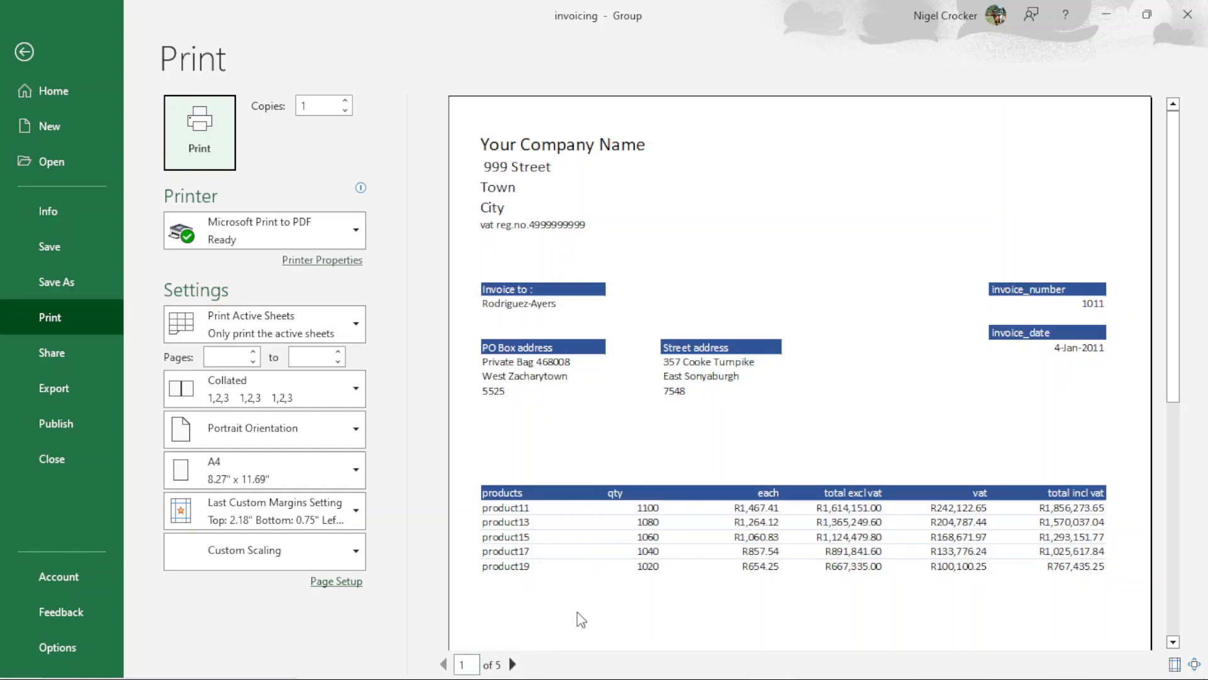
pyautogui.click(513, 664)
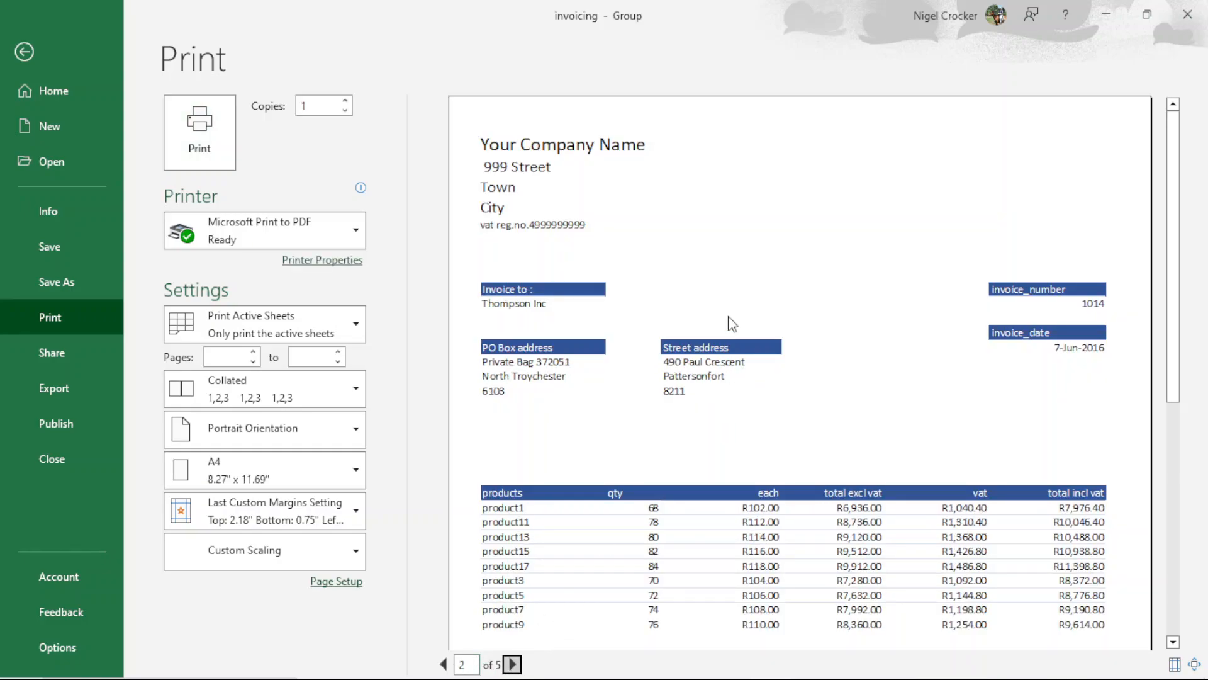
pyautogui.click(513, 665)
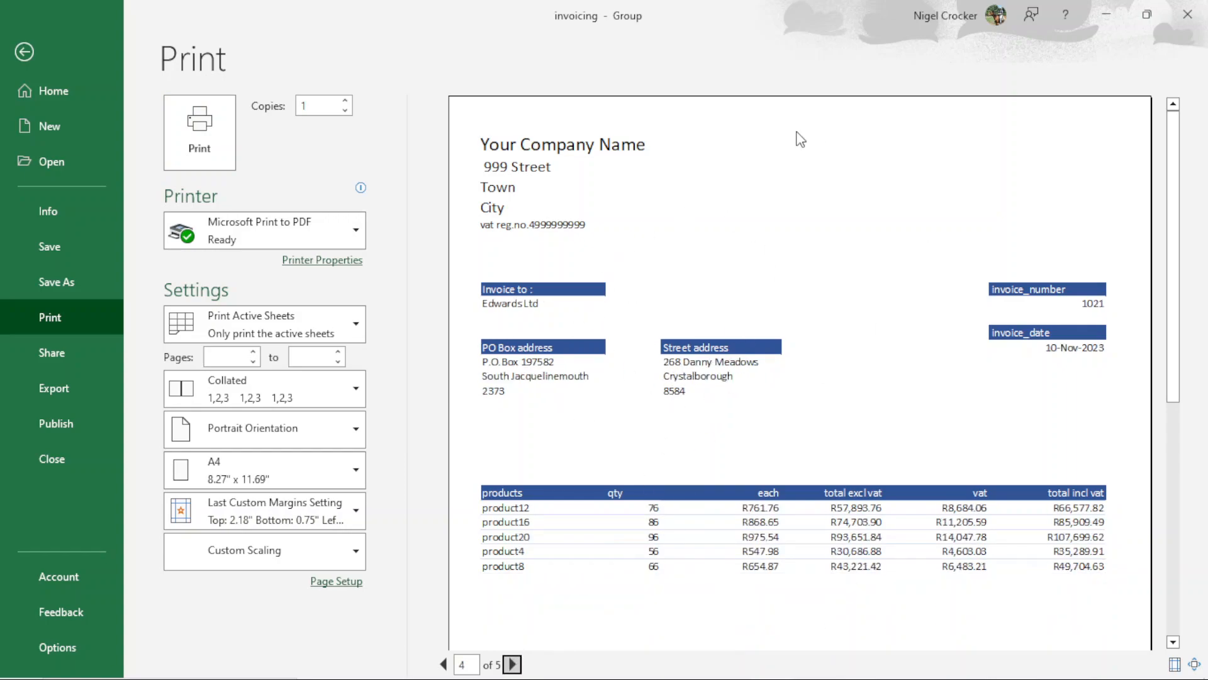
pyautogui.click(513, 664)
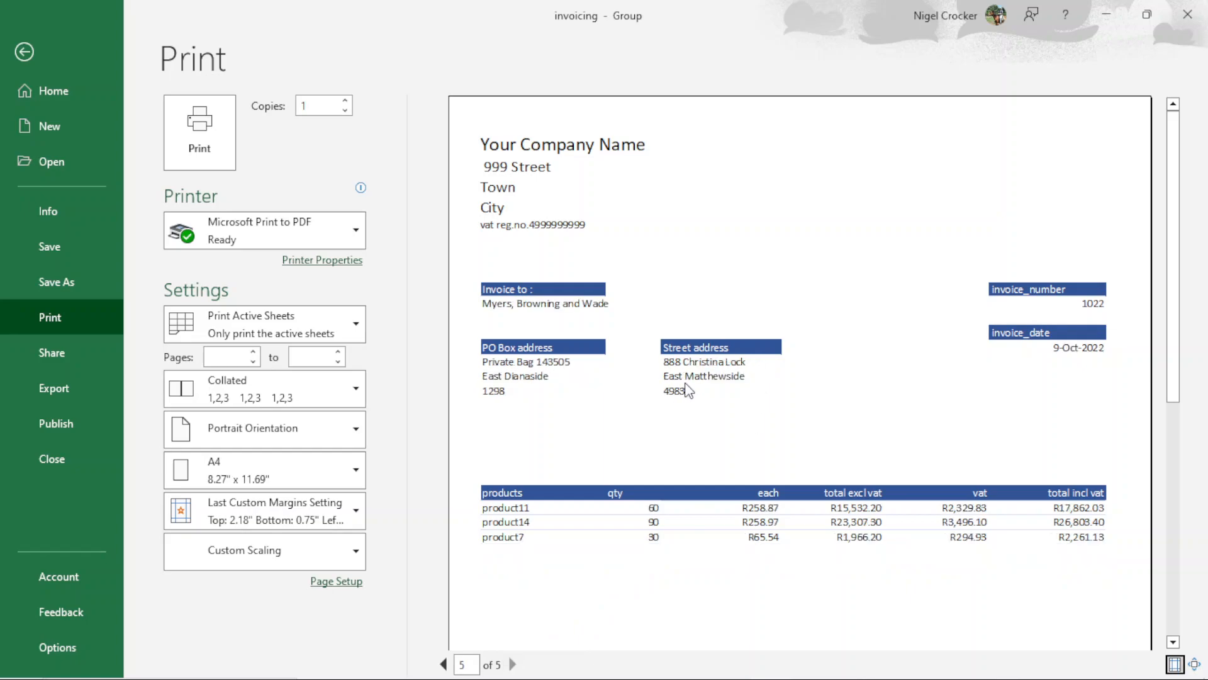
pyautogui.click(24, 51)
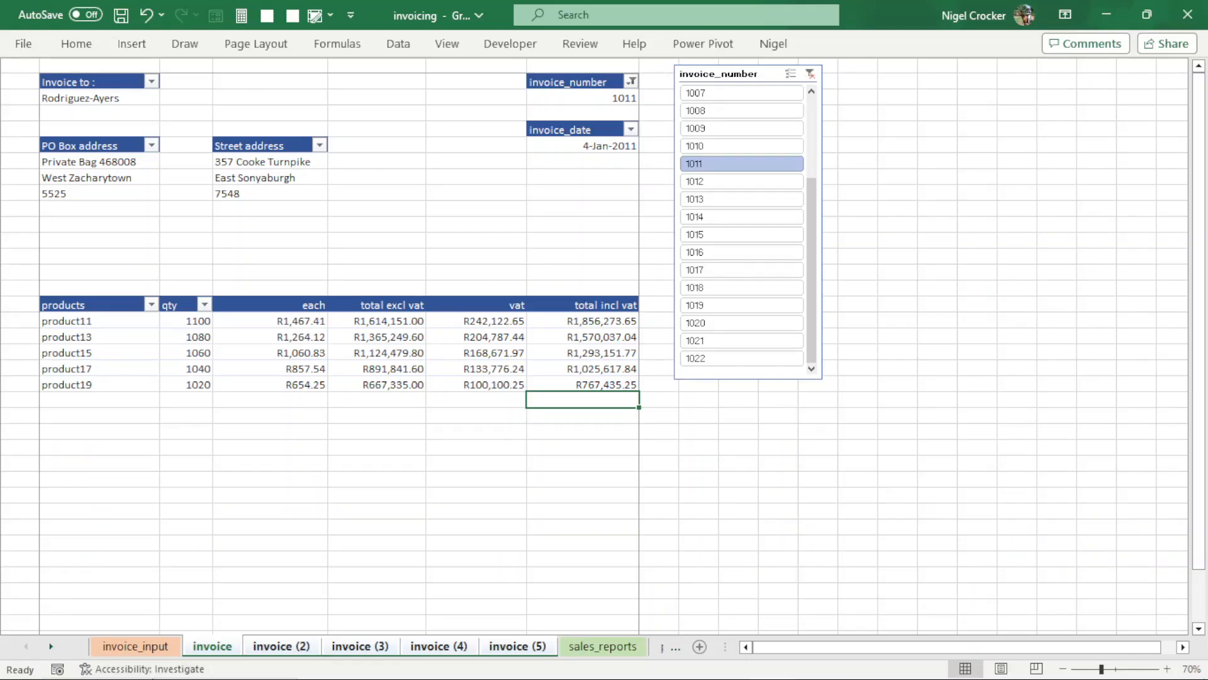
# - Ungroup the invoice sheets and delete the copies invoice (2) through invoice (5)
pyautogui.rightClick(230, 644)
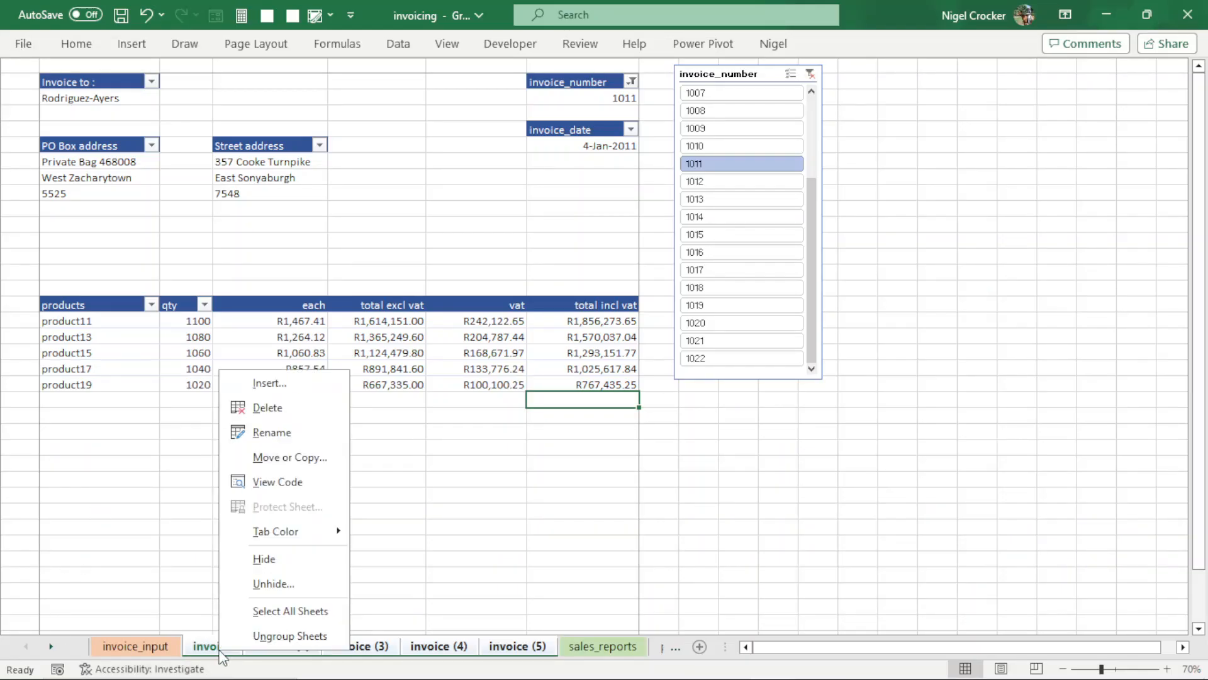
pyautogui.click(255, 635)
pyautogui.click(271, 646)
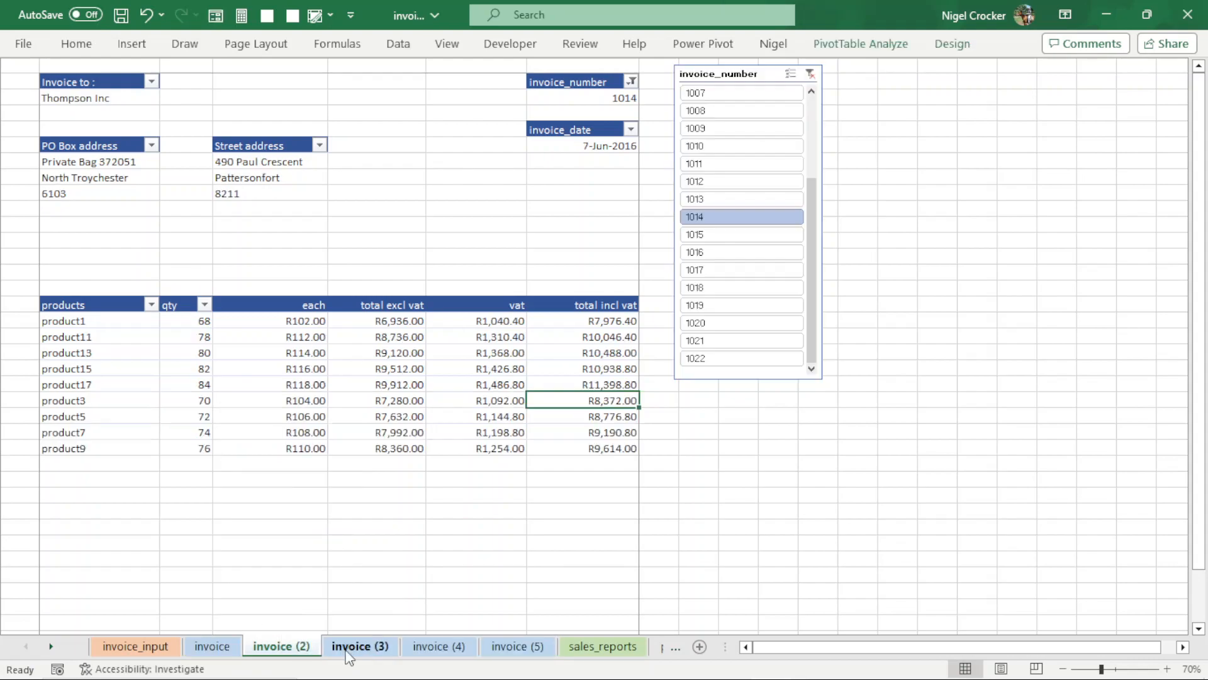
pyautogui.keyDown('shift'); pyautogui.click(514, 655); pyautogui.keyUp('shift')
pyautogui.rightClick(516, 656)
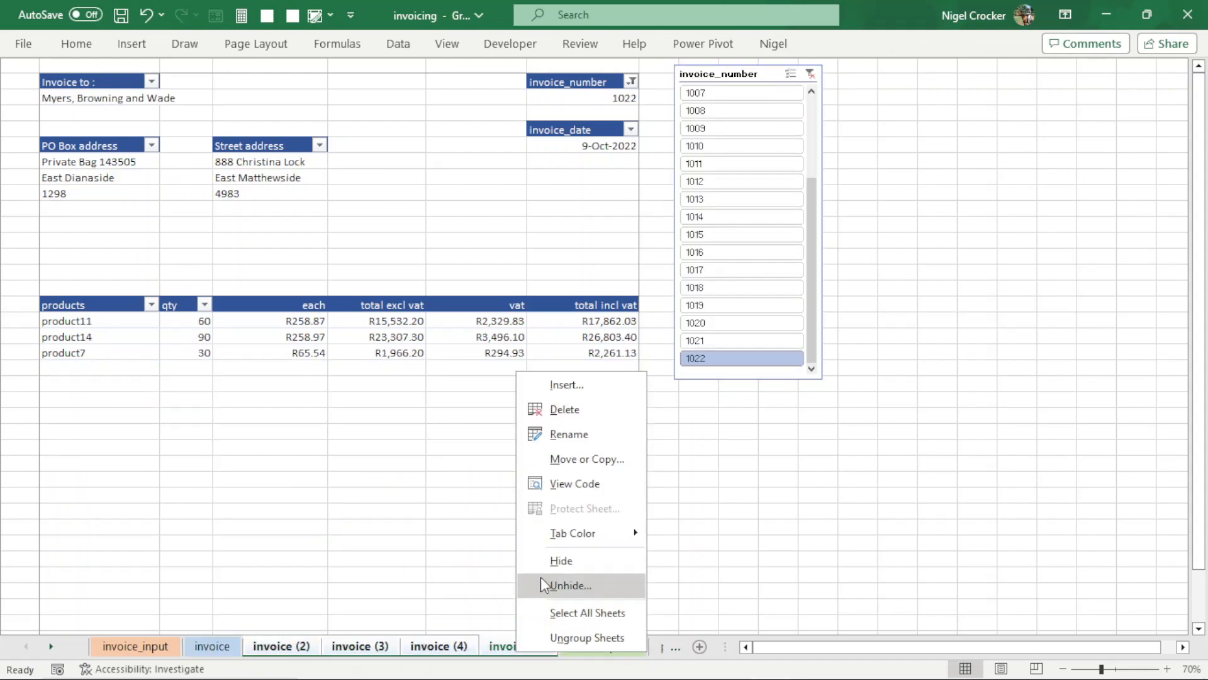
pyautogui.click(556, 410)
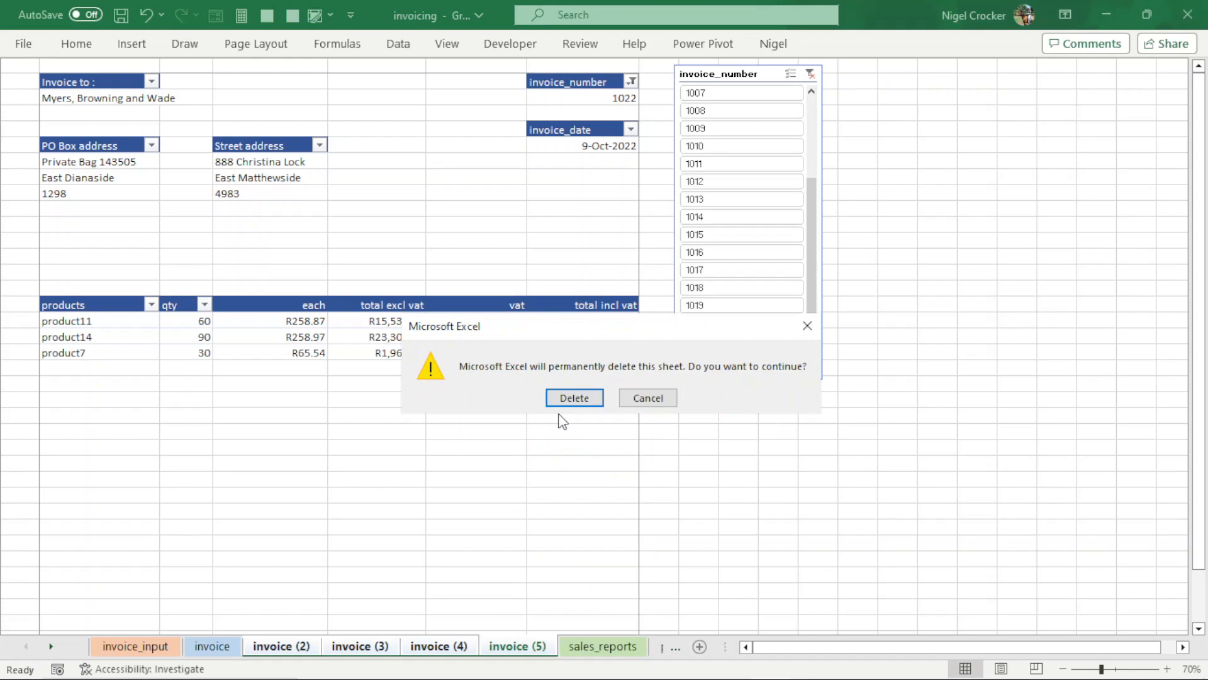
pyautogui.click(575, 395)
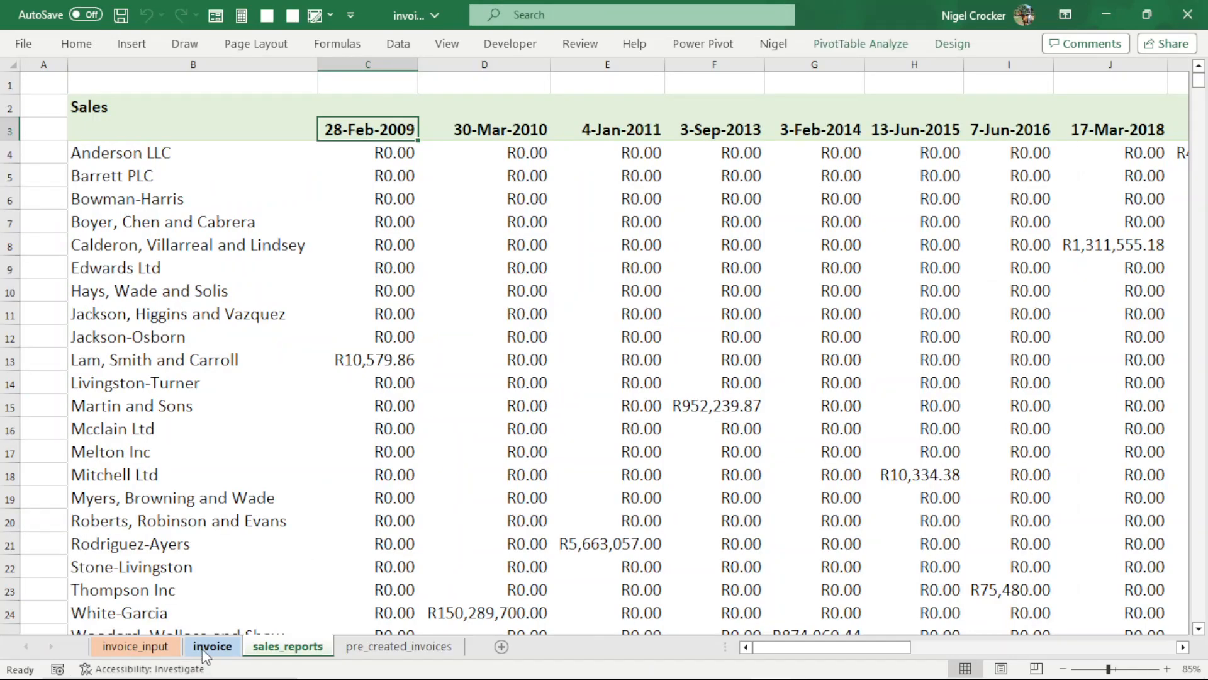
# - Examine the sales by customer and invoice date on the sales_reports sheet, down to the Total Sales row
pyautogui.scroll(-5, 356, 387)
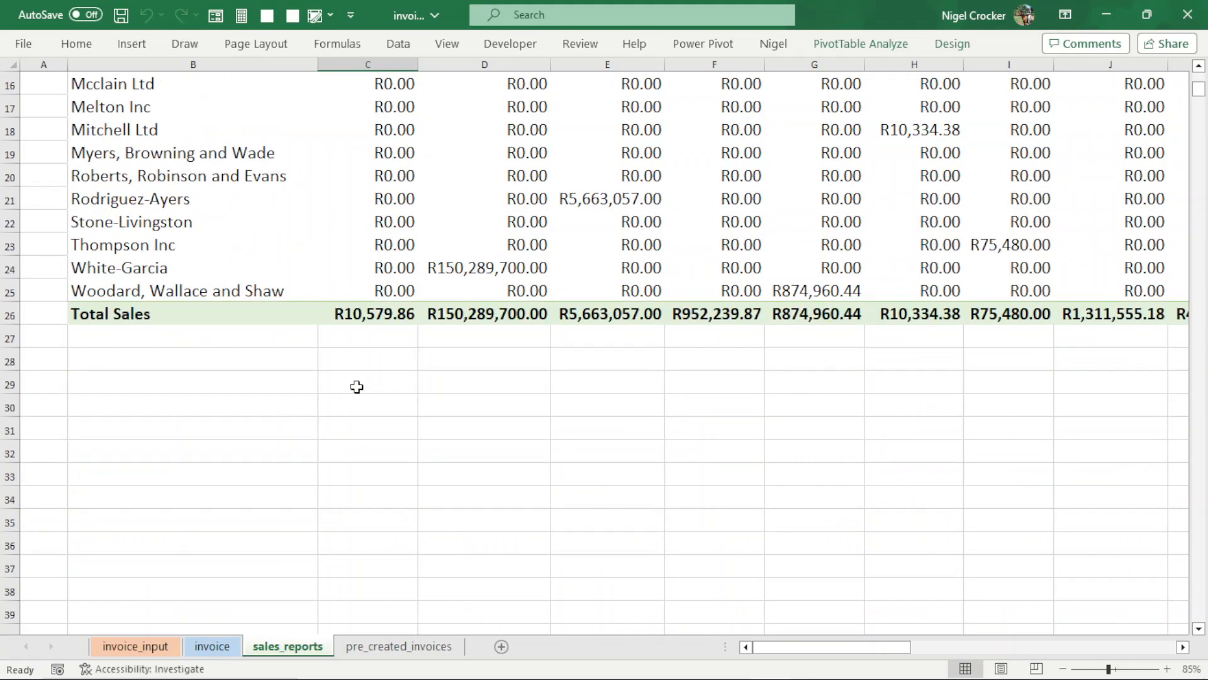
pyautogui.scroll(5, 357, 387)
pyautogui.scroll(-1, 357, 387)
pyautogui.moveTo(847, 648); pyautogui.dragTo(621, 637)
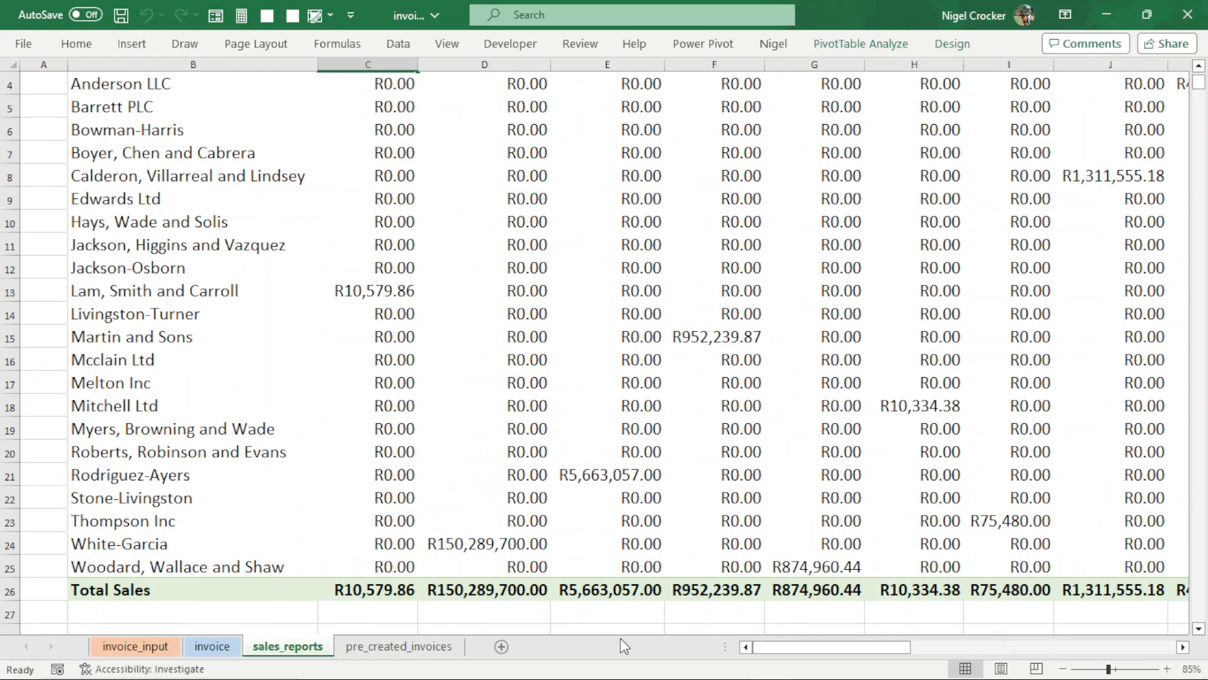
# - Go to the last row of the invoice_number column on the invoice_input sheet
pyautogui.click(130, 647)
pyautogui.scroll(-4, 397, 497)
pyautogui.click(246, 493)
pyautogui.hotkey('ctrl', 'Down')
pyautogui.scroll(-4, 273, 490)
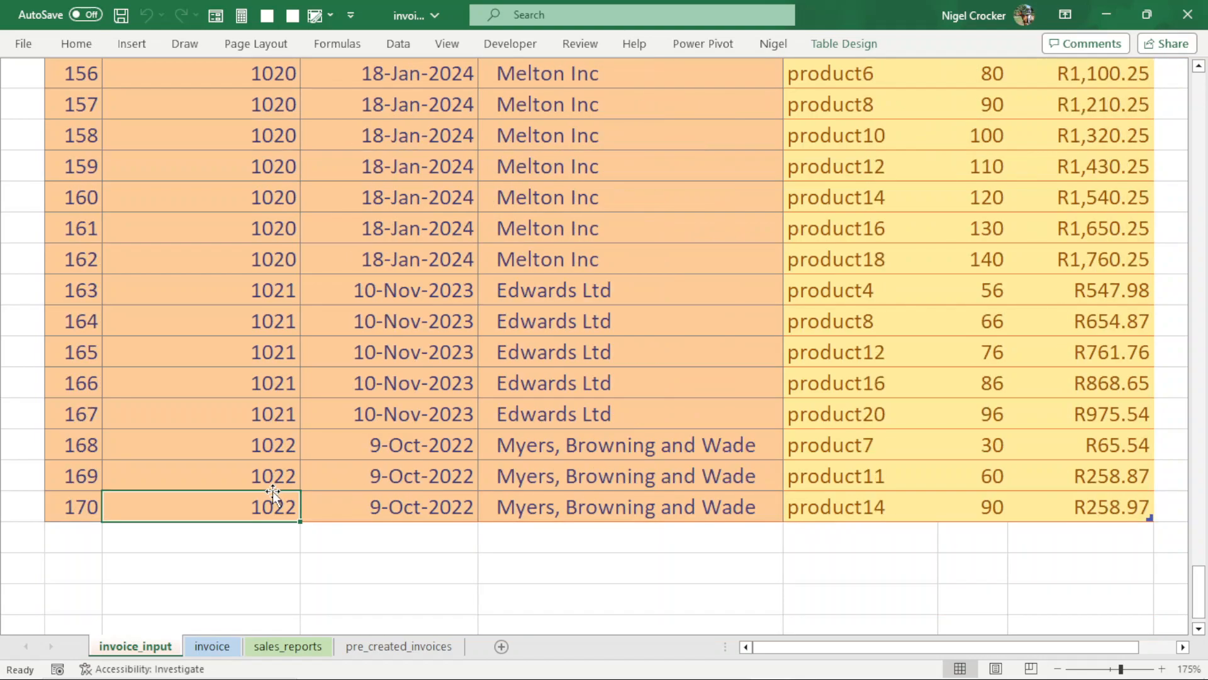
# - Extend the invoice_input table by two rows and enter invoice number 1023 in row 171
pyautogui.moveTo(71, 198); pyautogui.dragTo(88, 305)
pyautogui.click(200, 268)
pyautogui.write('10')
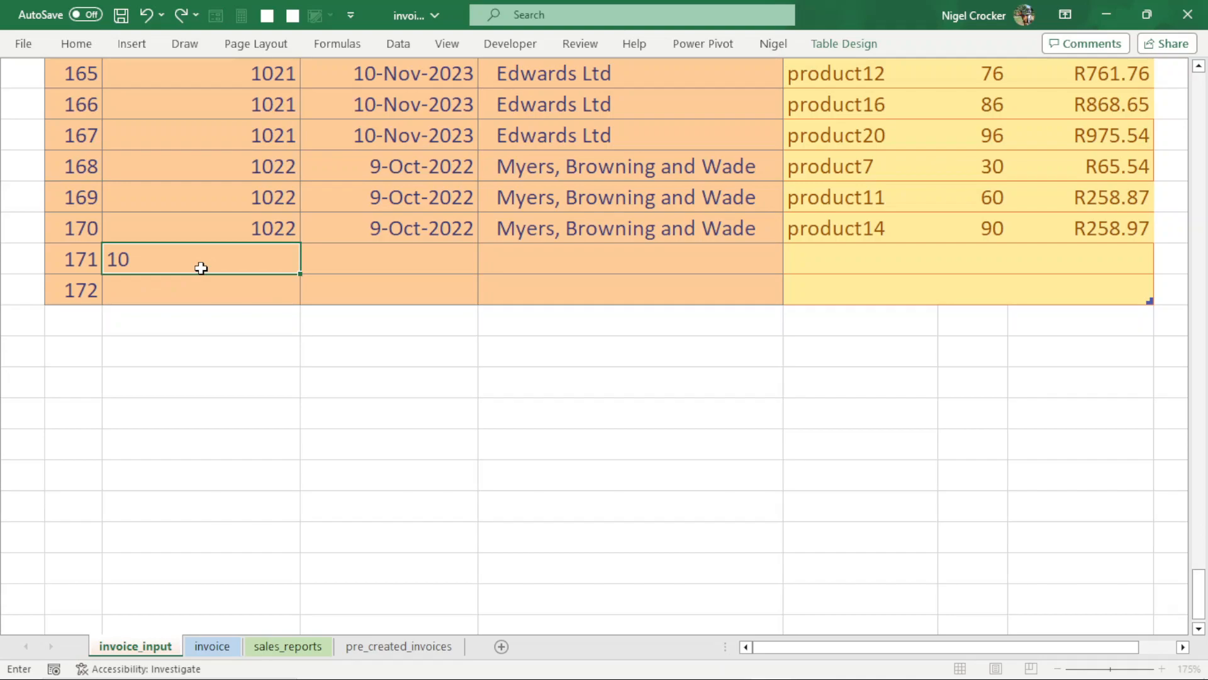
pyautogui.write('23')
pyautogui.press('Tab')
pyautogui.press('Tab')
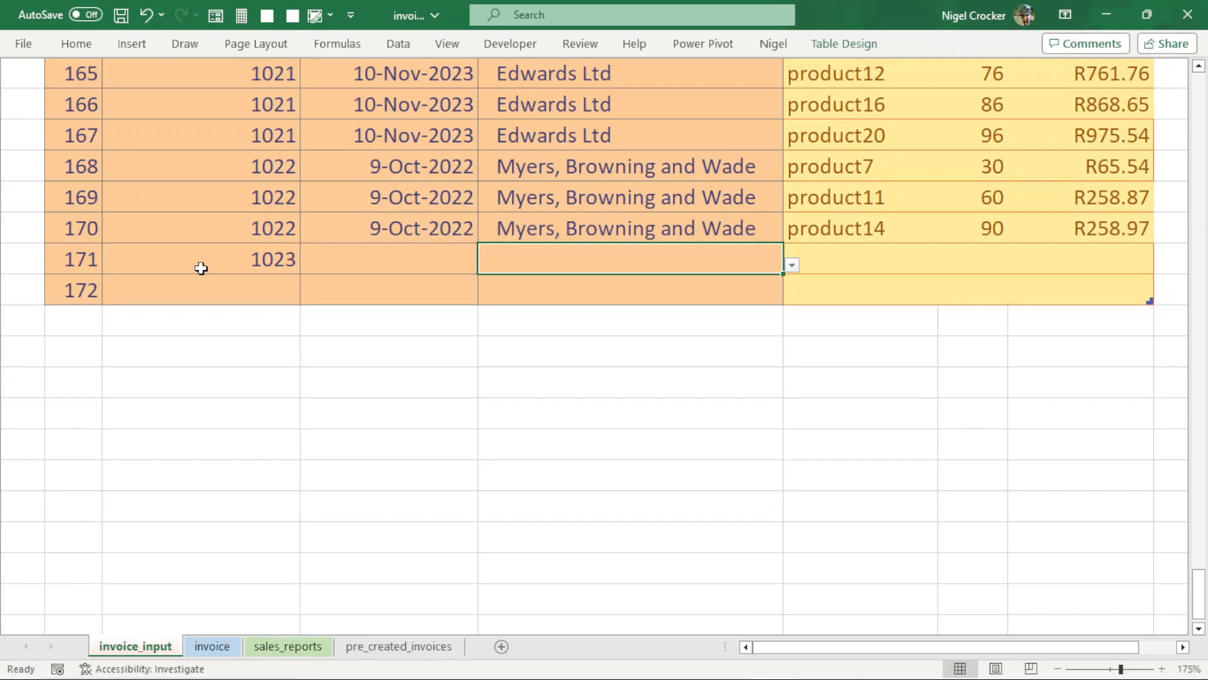
# - Fill in row 171's invoice date as 8-Mar-2018 and choose Mills, Williams and Kaiser as the customer
pyautogui.hotkey('shift', 'Tab')
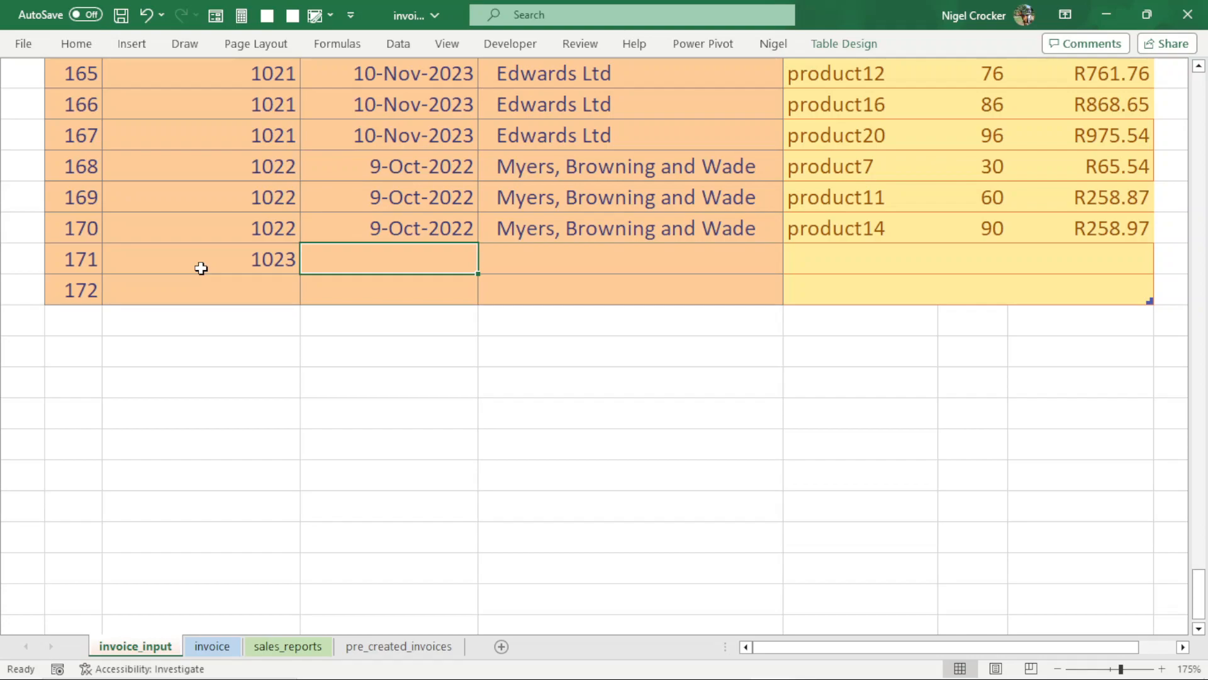
pyautogui.write('3/8/')
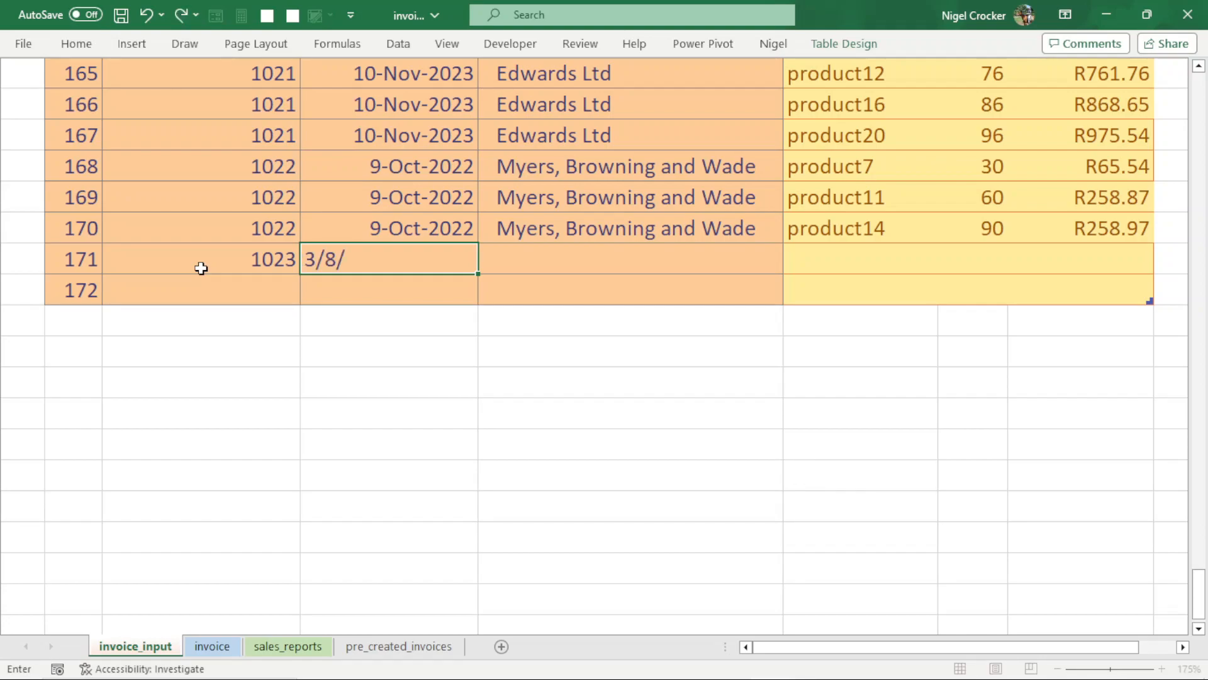
pyautogui.write('18')
pyautogui.press('Tab')
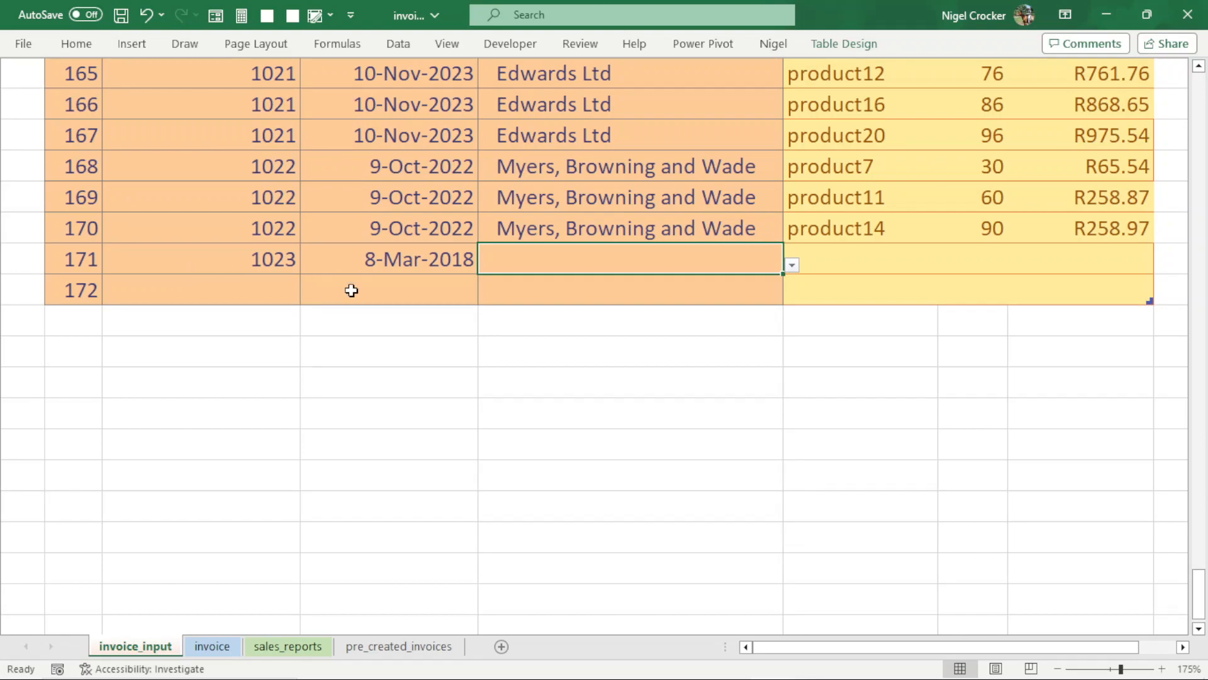
pyautogui.click(791, 265)
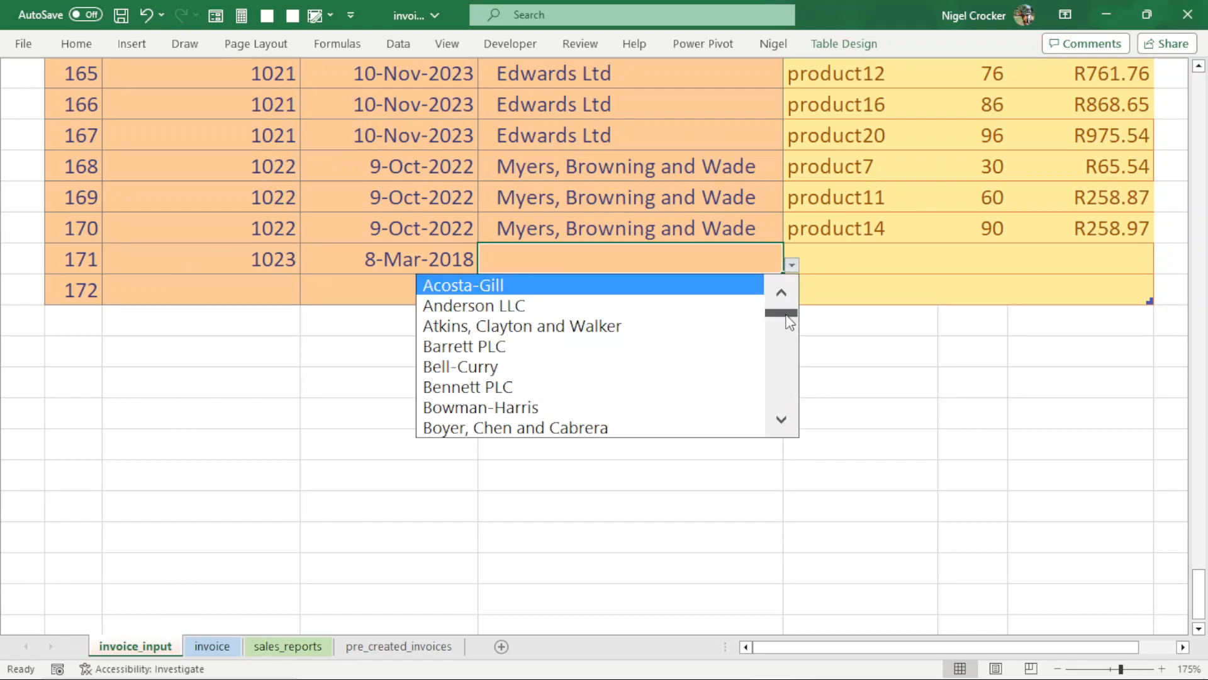
pyautogui.moveTo(781, 312); pyautogui.dragTo(709, 386)
pyautogui.click(709, 389)
pyautogui.click(845, 254)
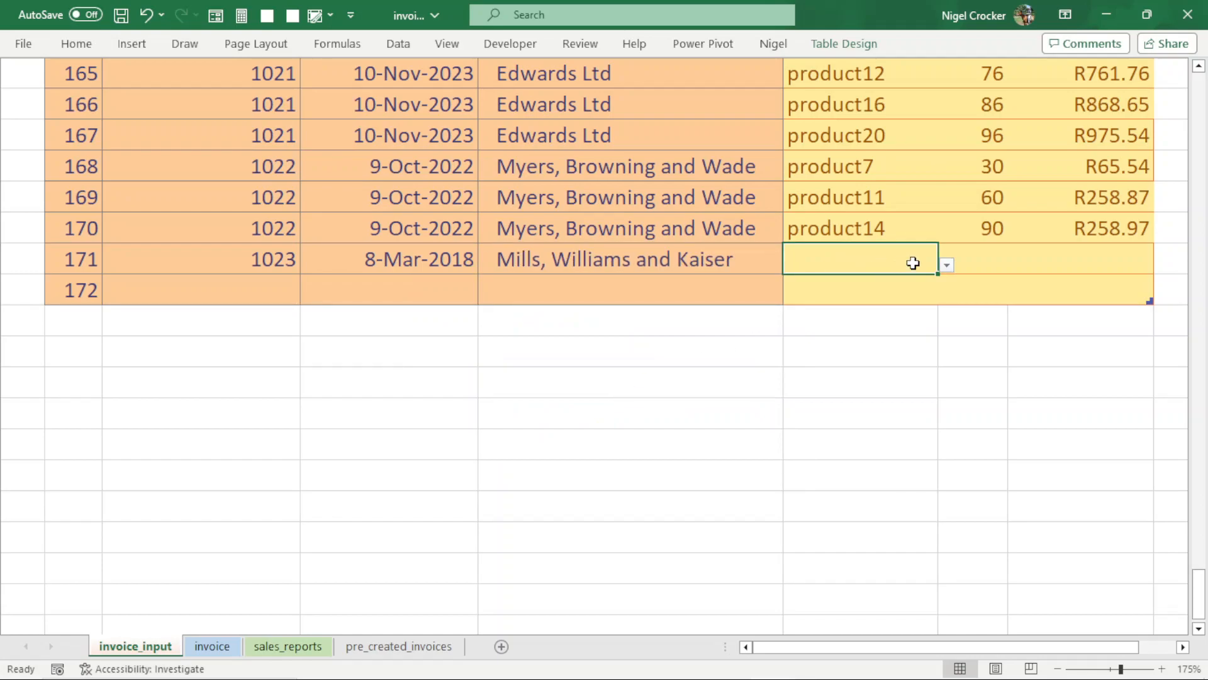
# - Complete row 171 with product7, quantity 1000 and a price of R25,098.64
pyautogui.click(946, 265)
pyautogui.click(805, 406)
pyautogui.click(977, 263)
pyautogui.write('1000')
pyautogui.press('Tab')
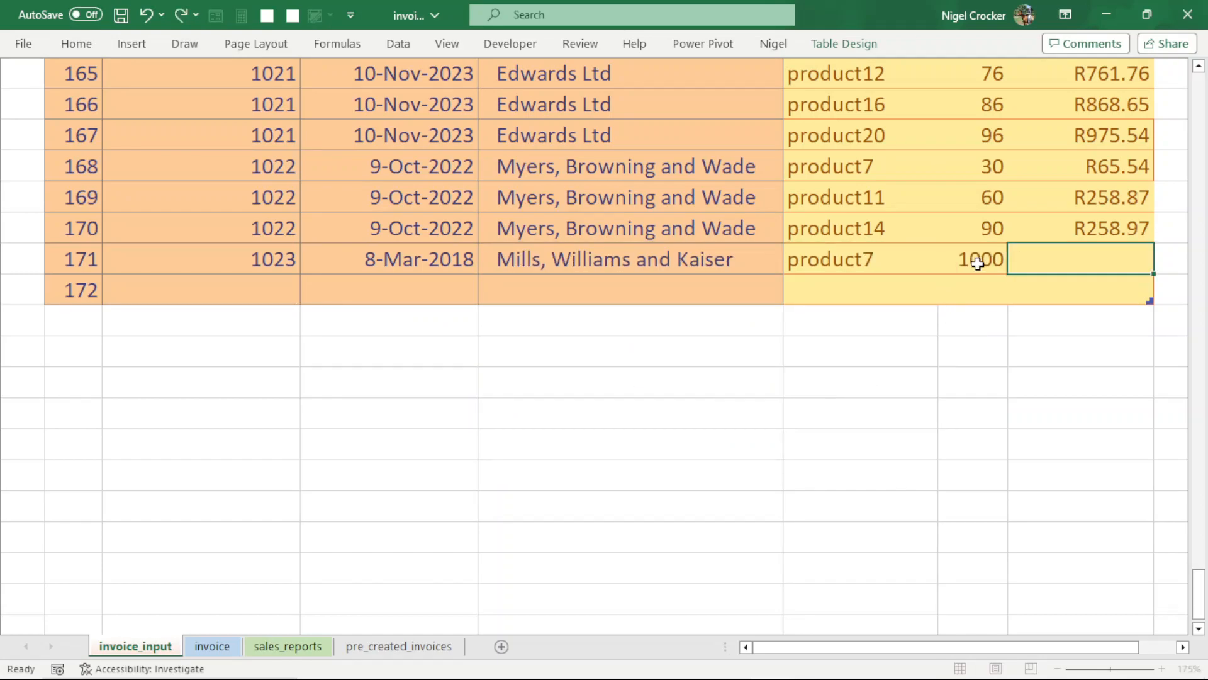
pyautogui.write('25')
pyautogui.press('Return')
# - Copy the invoice number, date and customer from row 171 into row 172
pyautogui.moveTo(248, 264); pyautogui.dragTo(665, 267)
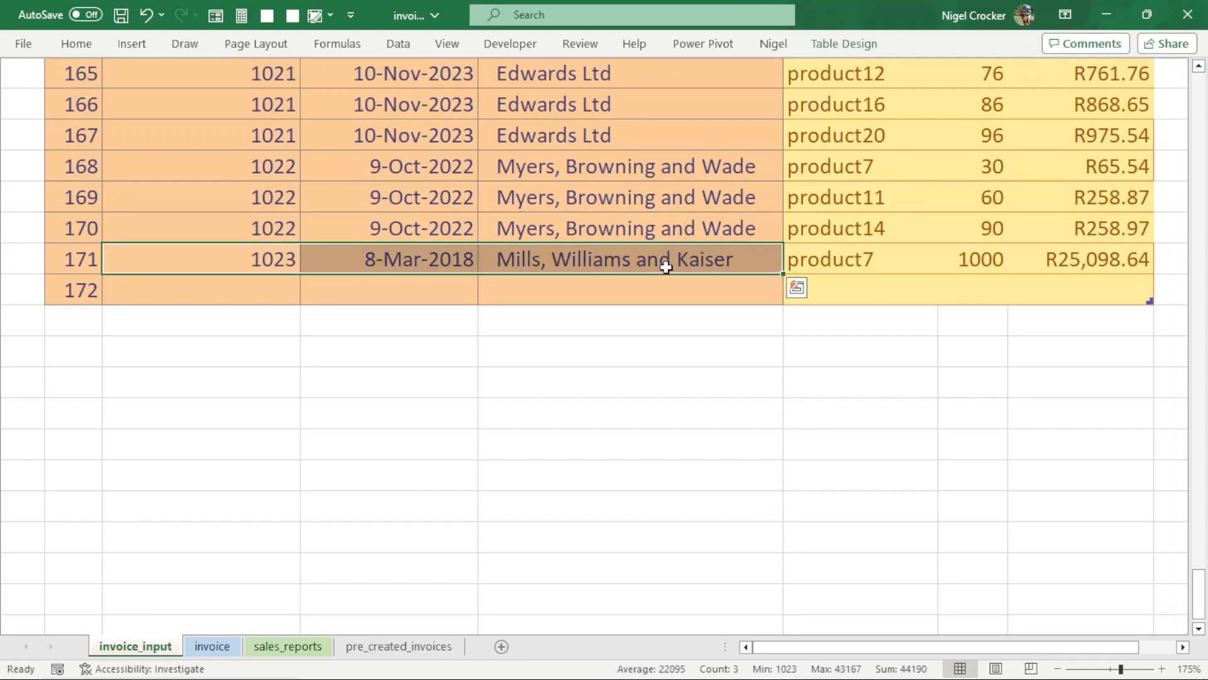
pyautogui.hotkey('ctrl', 'c')
pyautogui.click(208, 290)
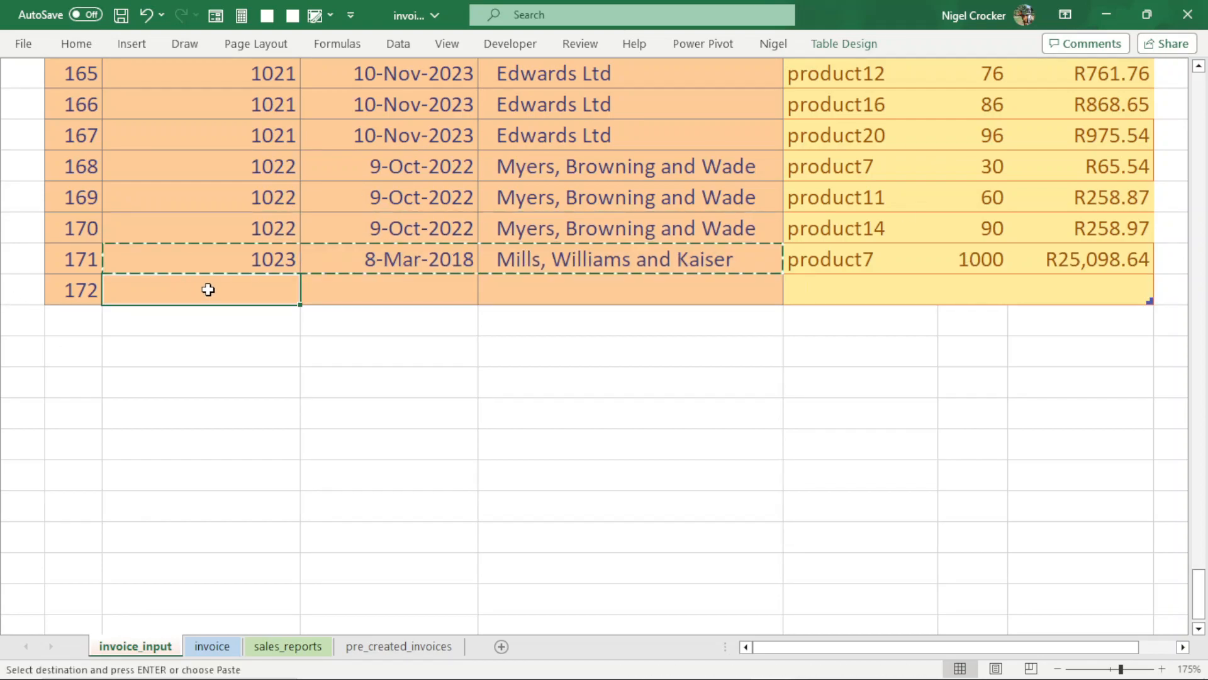
pyautogui.press('Return')
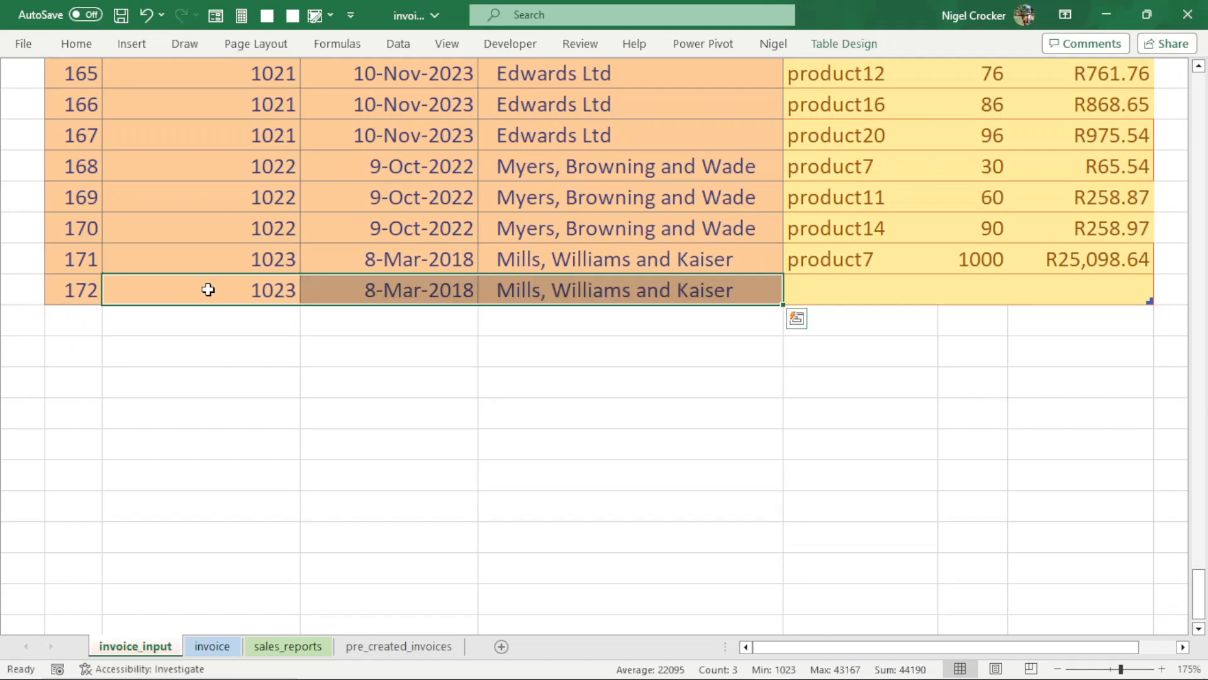
# - Complete row 172 with product16, quantity 10000 and a price of R16,054.87
pyautogui.click(874, 279)
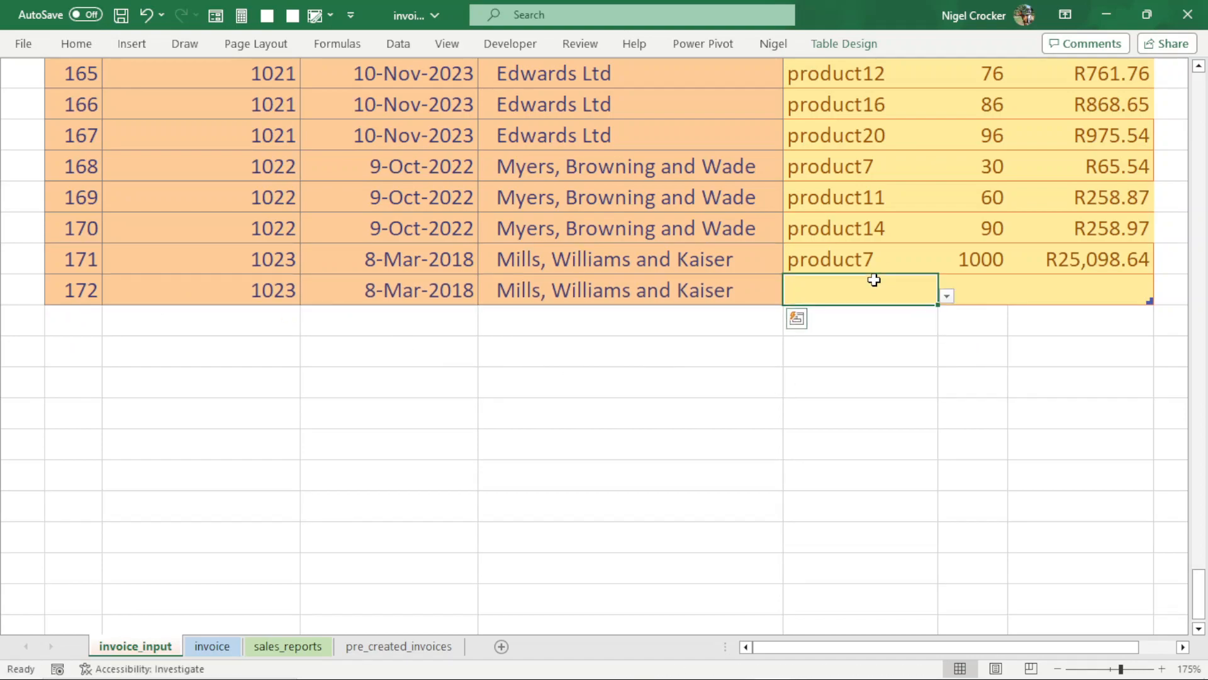
pyautogui.click(947, 296)
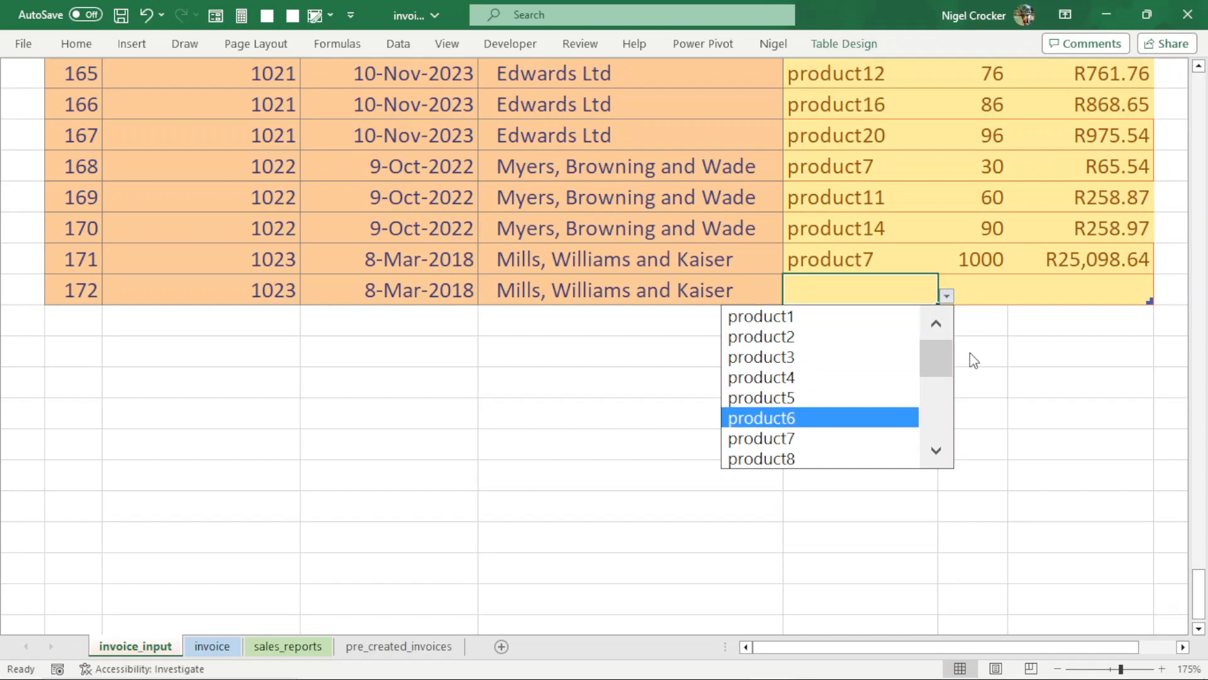
pyautogui.click(940, 391)
pyautogui.click(808, 457)
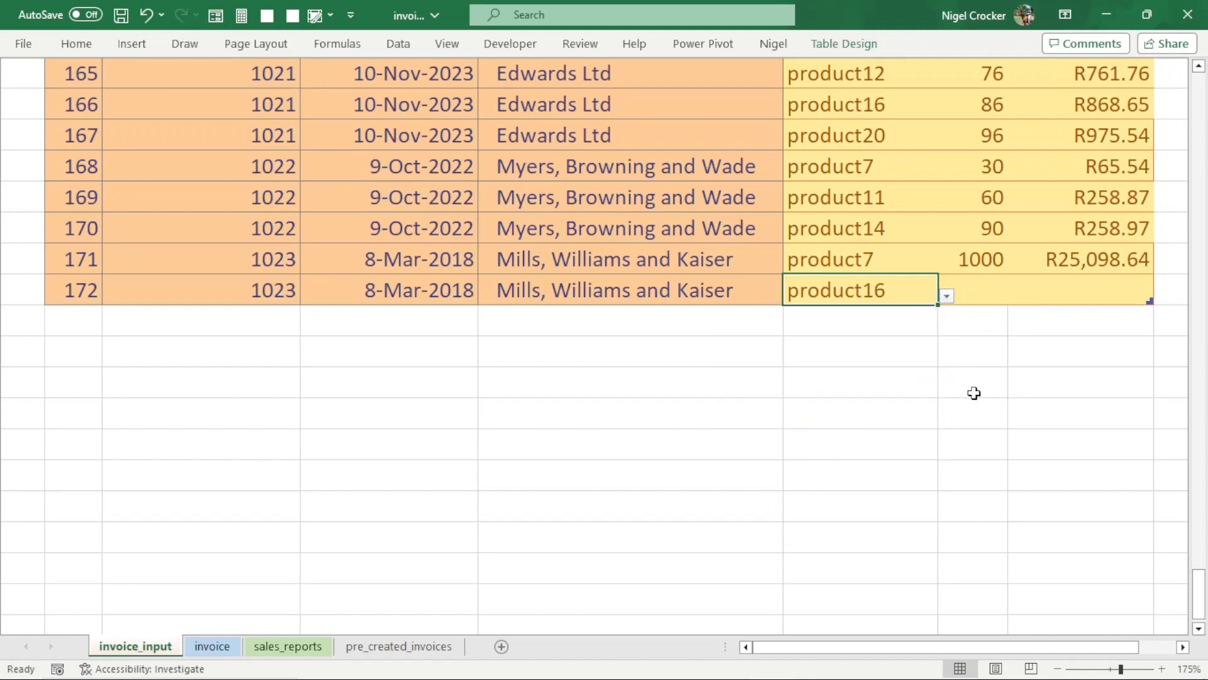
pyautogui.click(970, 294)
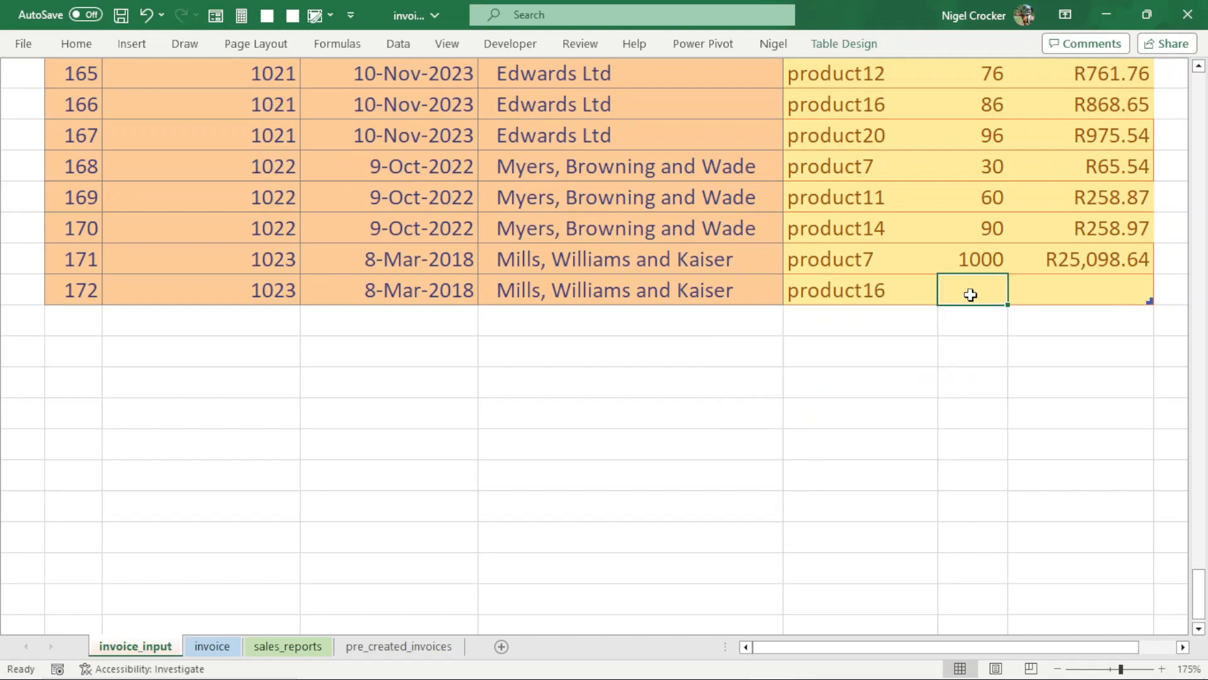
pyautogui.write('10000')
pyautogui.press('Tab')
pyautogui.write('1')
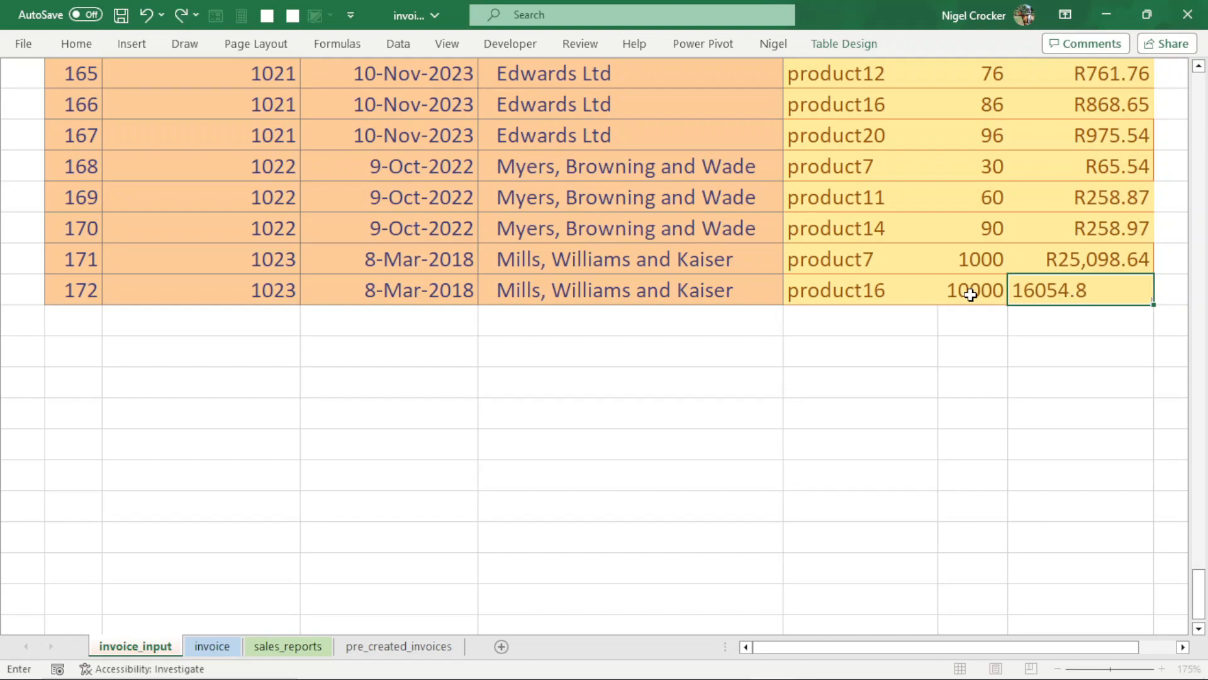
pyautogui.press('Return')
# - Refresh all the workbook's data and filter the invoice sheet to invoice number 1023
pyautogui.click(475, 291)
pyautogui.click(223, 647)
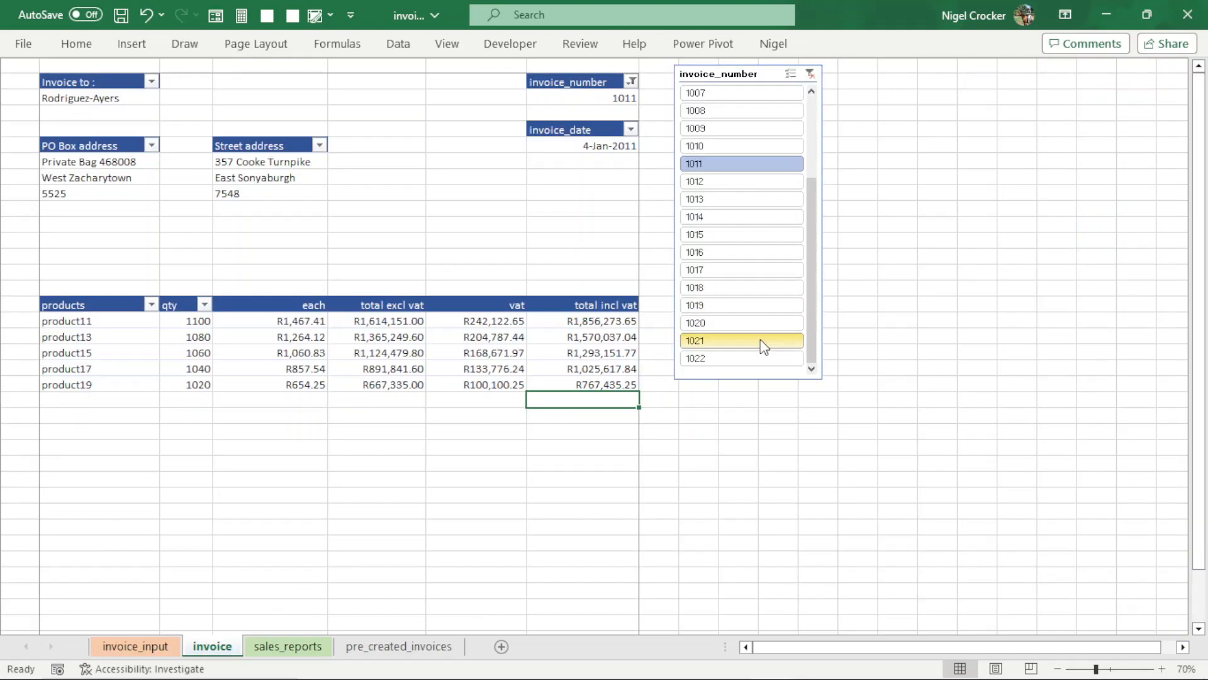
pyautogui.click(151, 648)
pyautogui.click(229, 650)
pyautogui.click(407, 47)
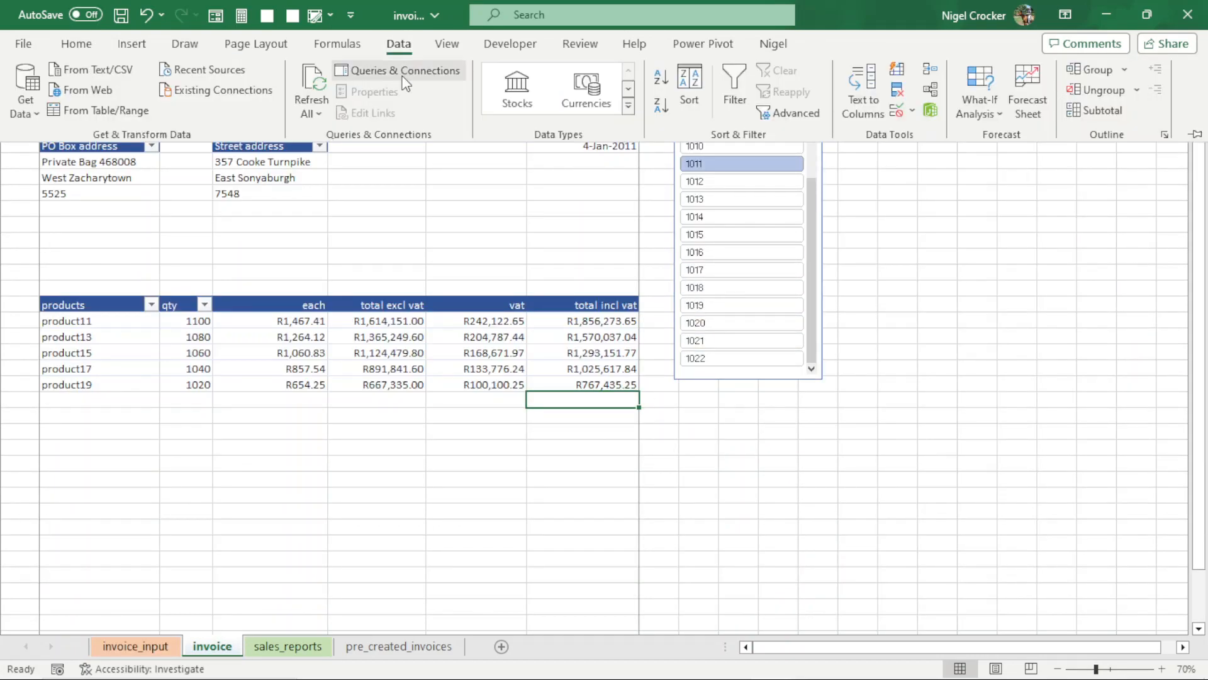
pyautogui.click(309, 114)
pyautogui.click(335, 138)
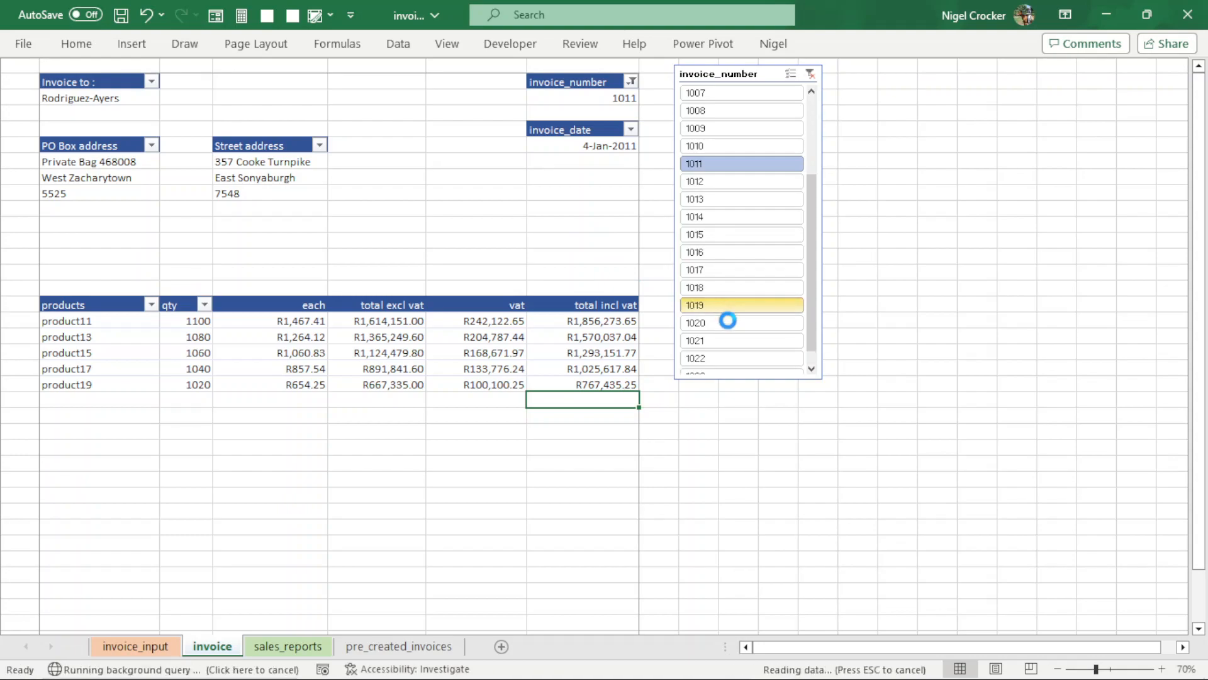
pyautogui.scroll(-1, 812, 345)
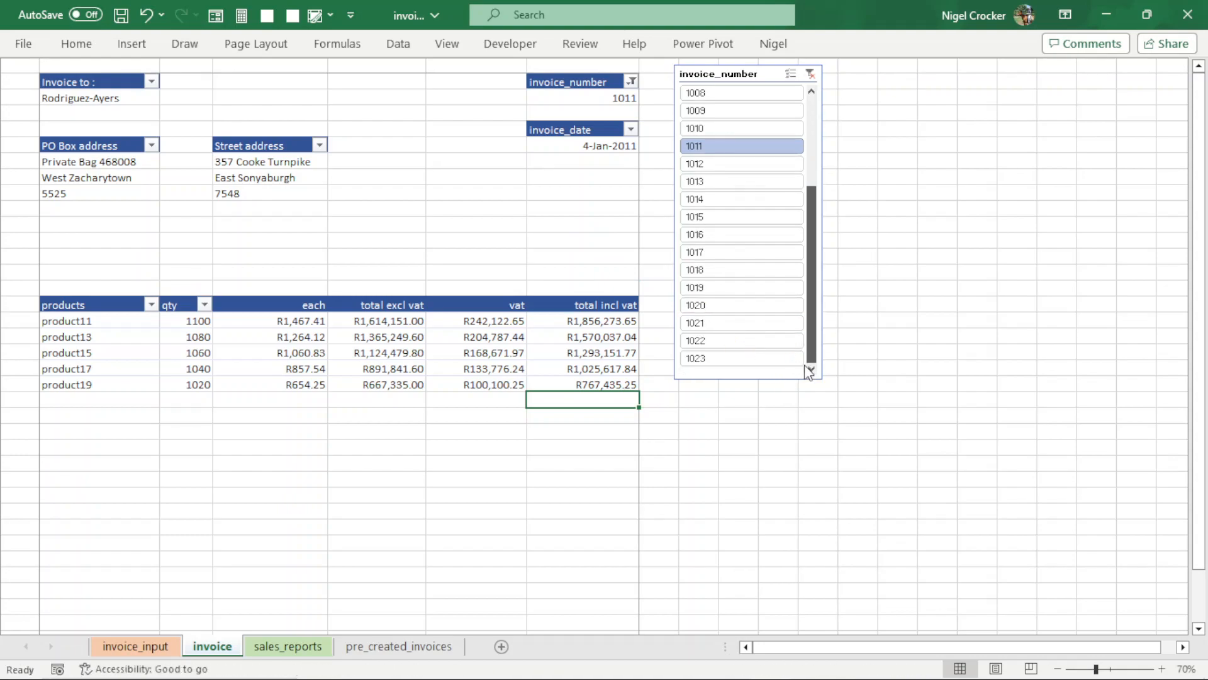
pyautogui.click(755, 357)
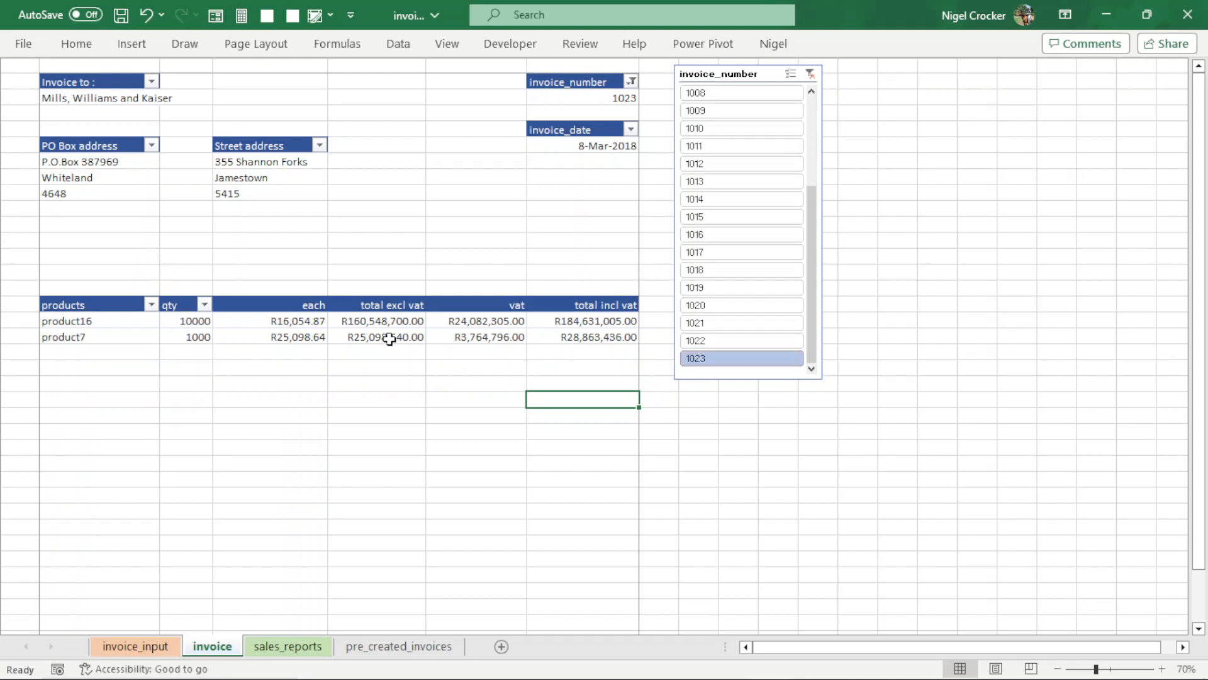
# - Examine product16's each, total excl vat, vat and total incl vat amounts on invoice 1023, and check the sales_reports sheet
pyautogui.click(295, 318)
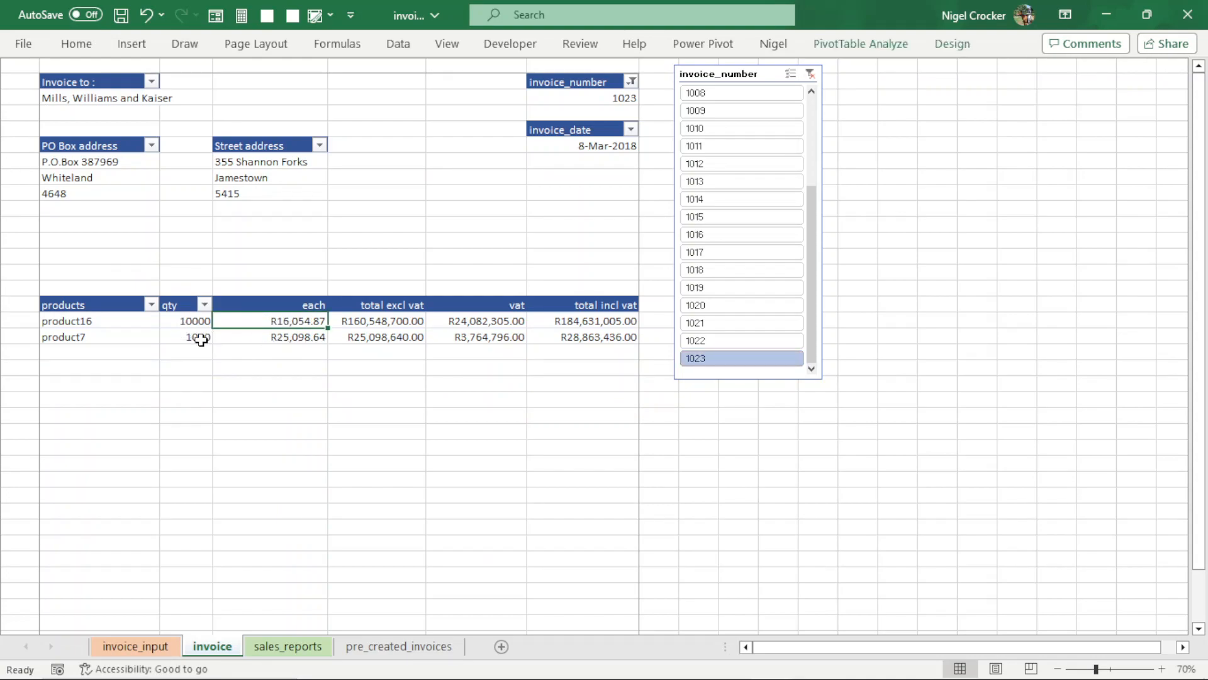
pyautogui.click(360, 322)
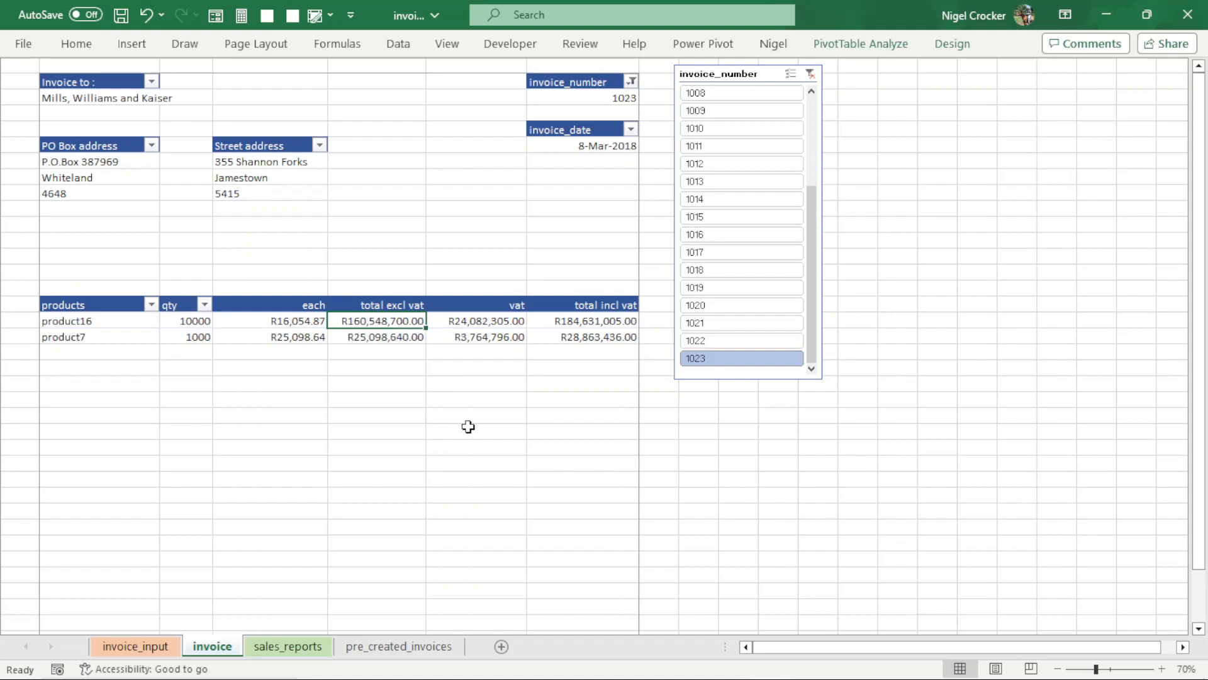
pyautogui.keyDown('ctrl'); pyautogui.scroll(2, 468, 427); pyautogui.keyUp('ctrl')
pyautogui.click(670, 321)
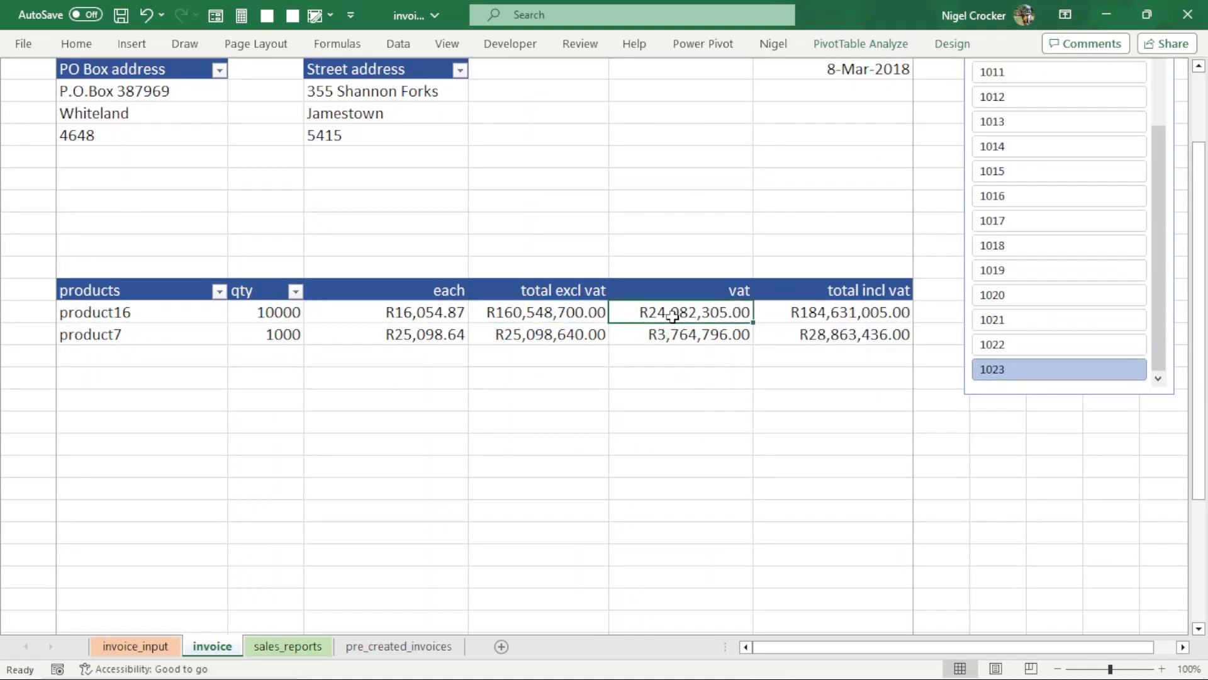
pyautogui.click(818, 316)
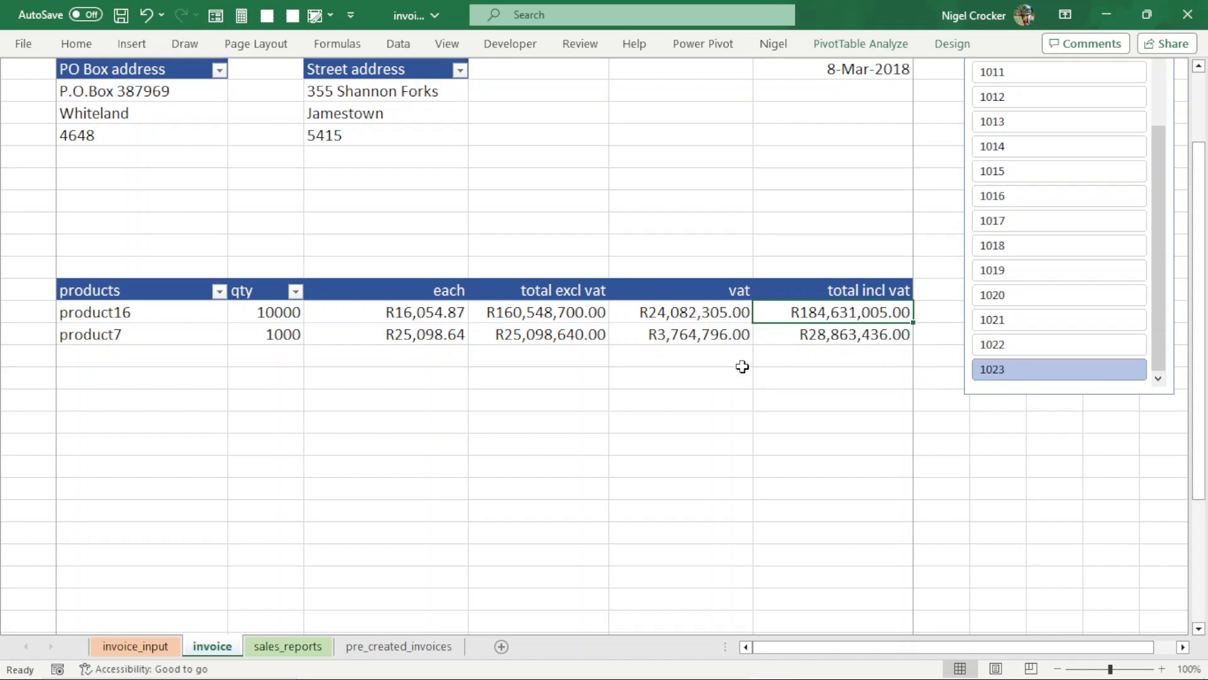
pyautogui.click(287, 646)
pyautogui.scroll(2, 451, 468)
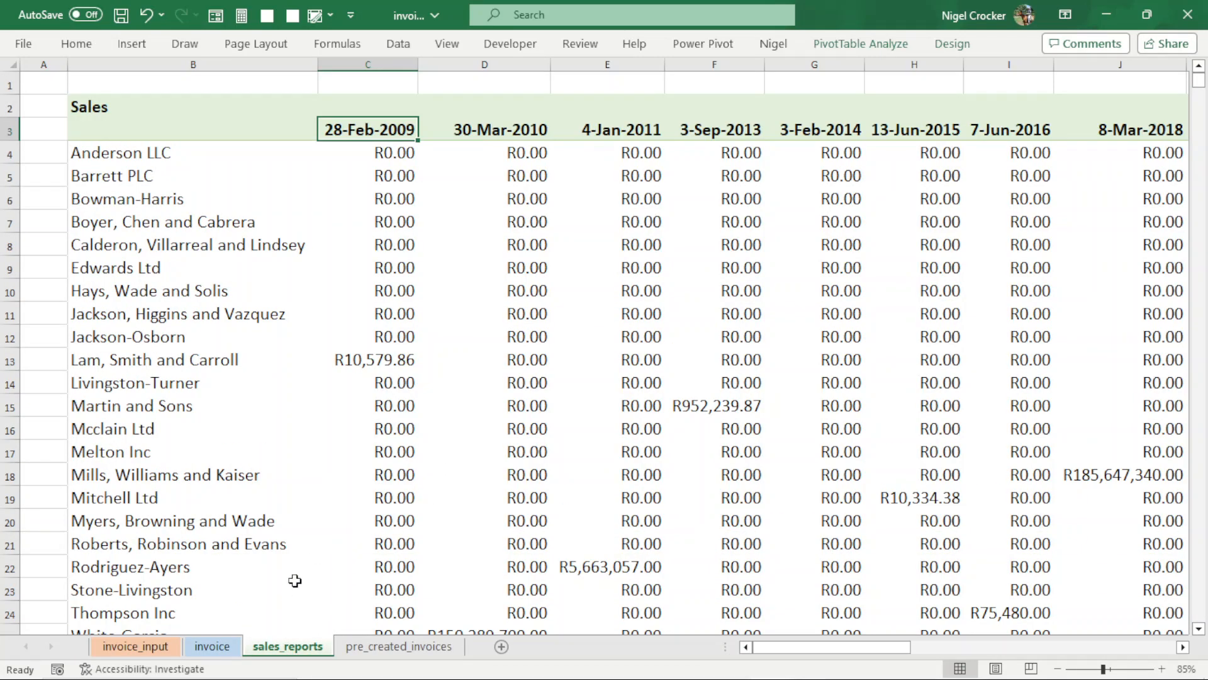
# - View the print preview of invoice 1023 and return to the invoice sheet
pyautogui.click(212, 646)
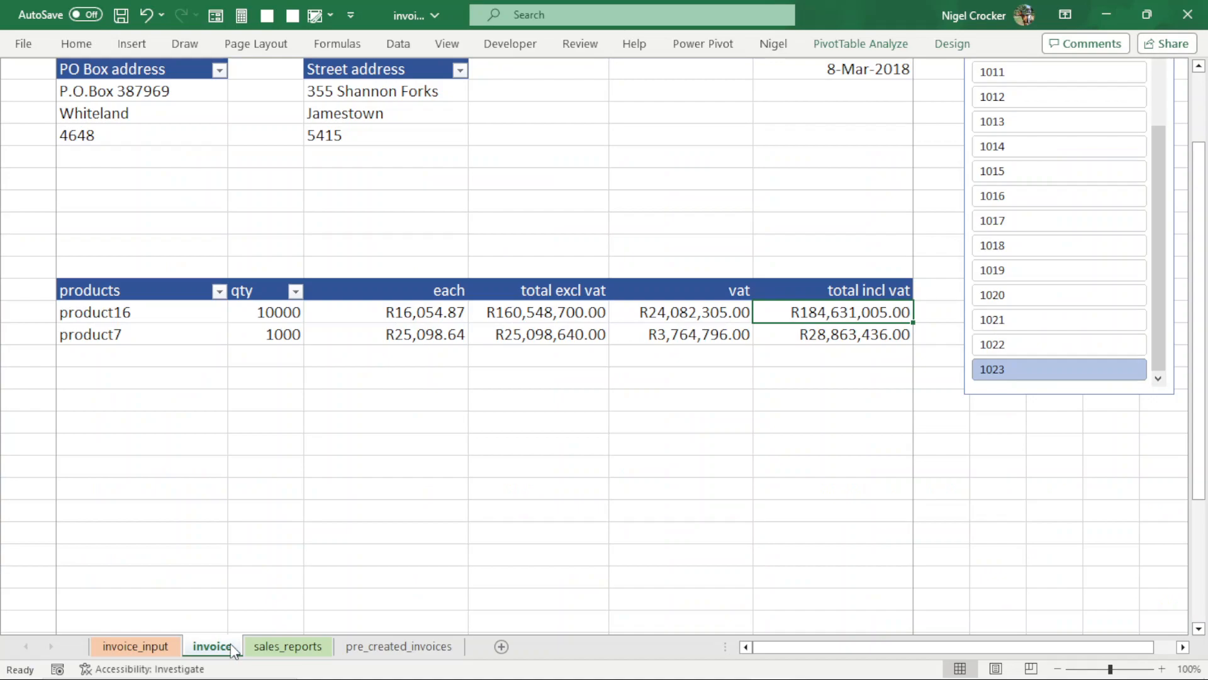
pyautogui.hotkey('ctrl', 'p')
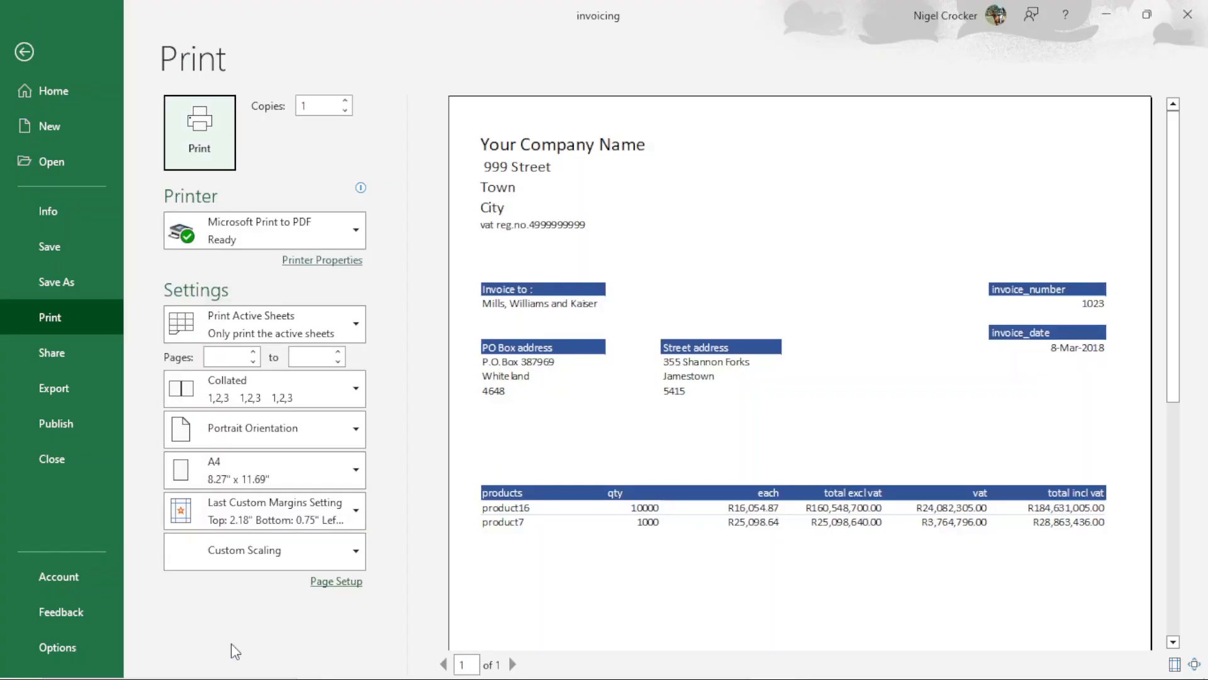
pyautogui.click(24, 53)
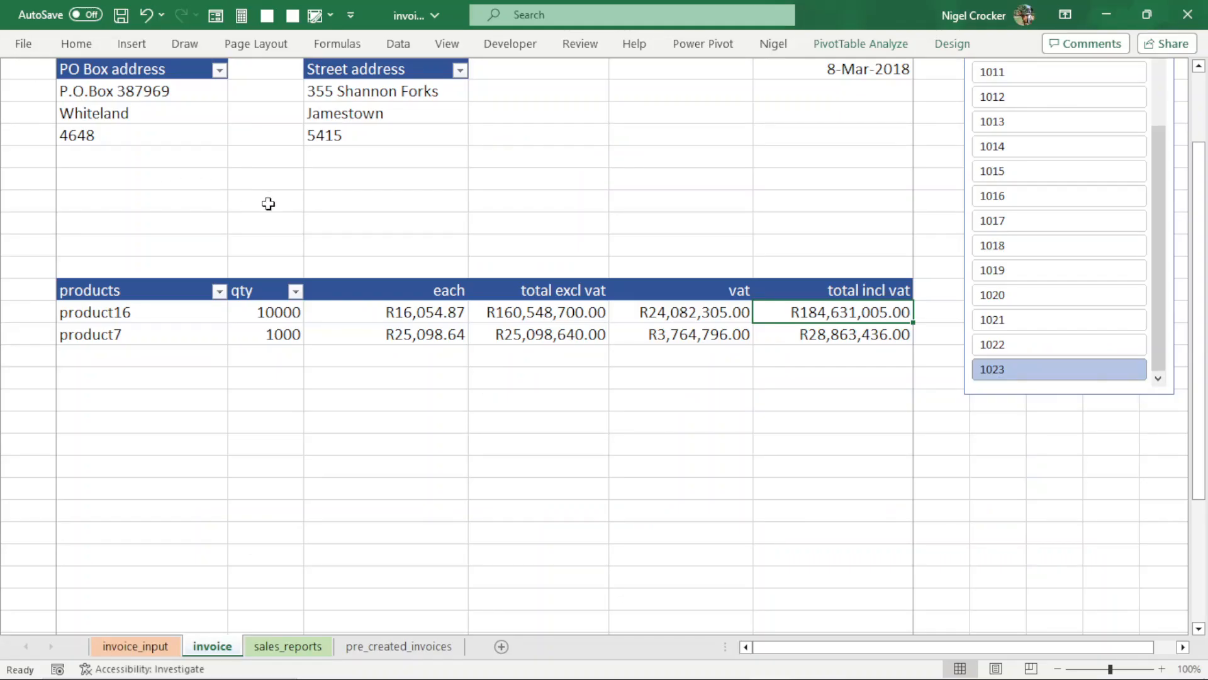
# - Move the PO Box and Street address blocks two columns right and one row down, and test with invoices 1014 and 1012
pyautogui.scroll(2, 422, 328)
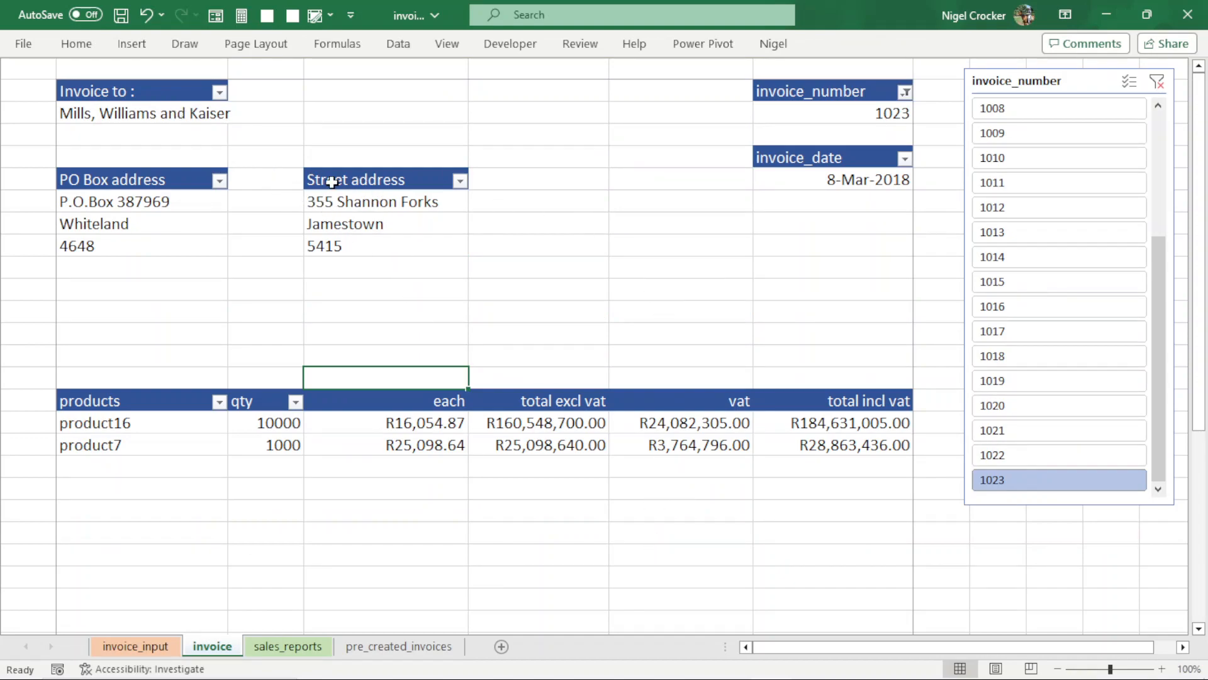
pyautogui.moveTo(169, 180); pyautogui.dragTo(372, 242)
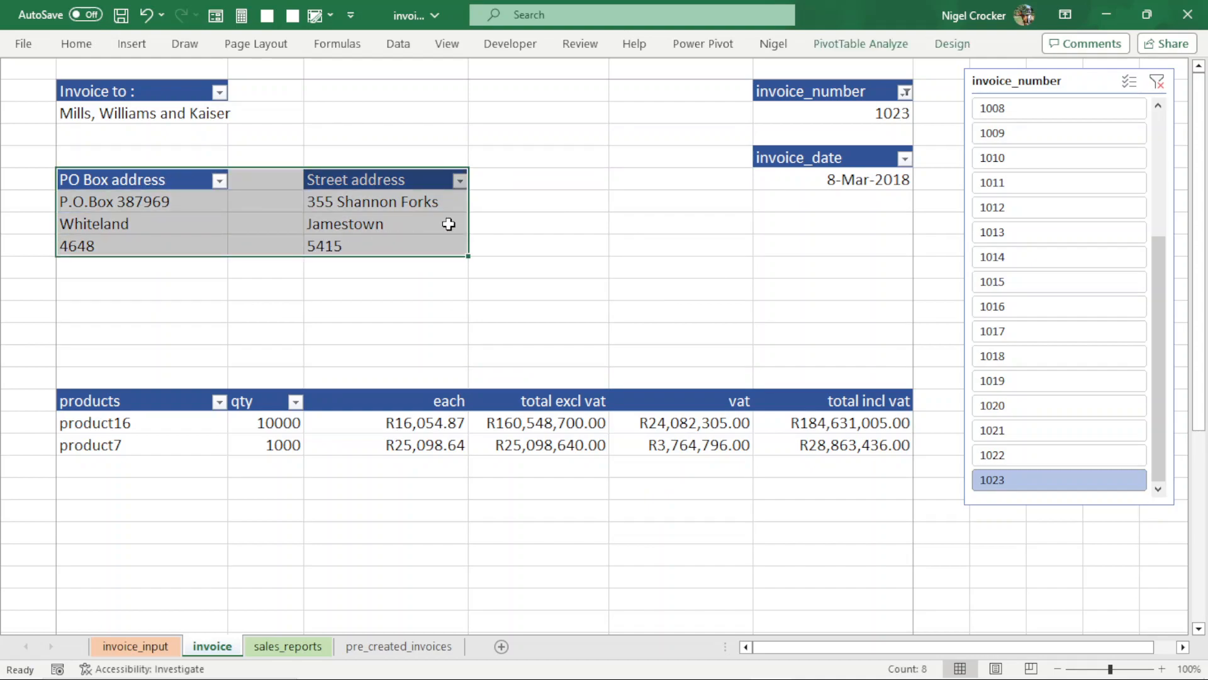
pyautogui.moveTo(470, 224); pyautogui.dragTo(647, 239)
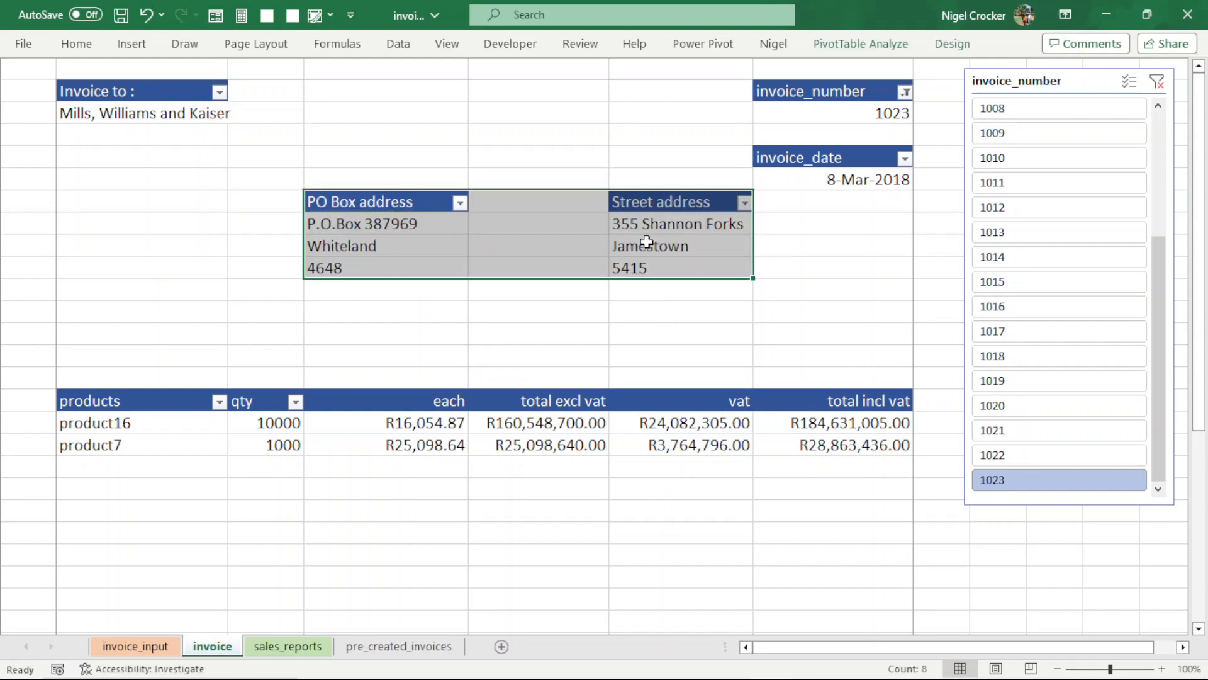
pyautogui.click(1063, 260)
pyautogui.click(686, 309)
pyautogui.click(999, 206)
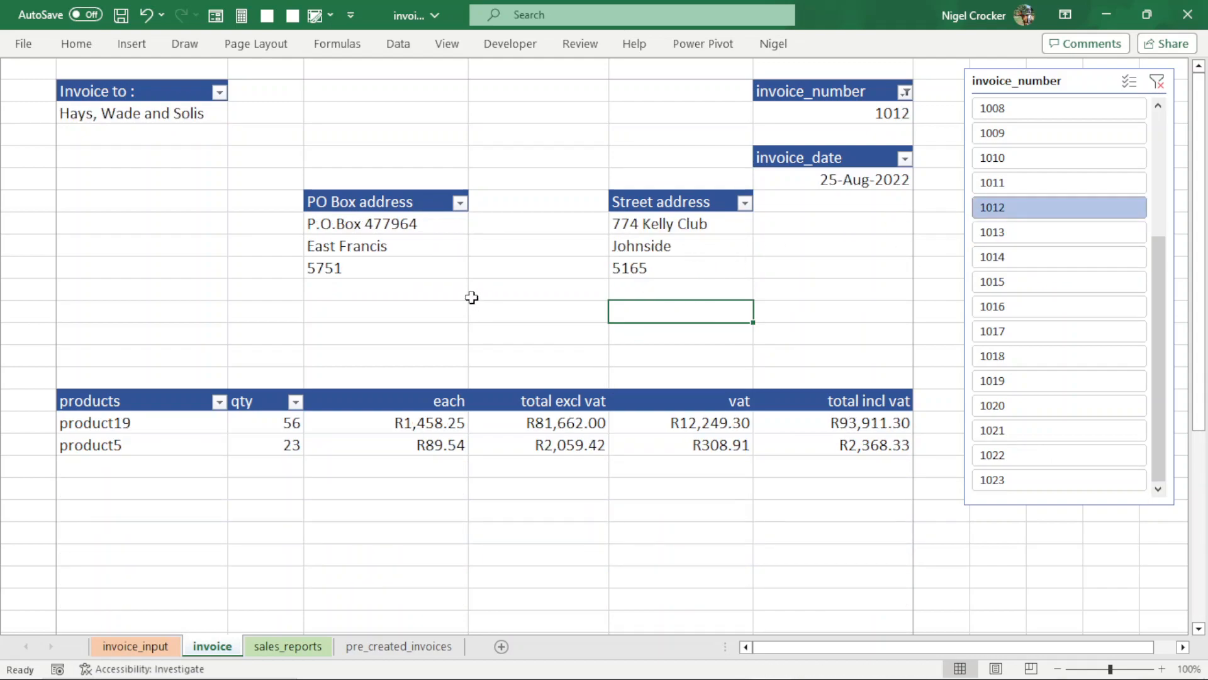
# - Undo both invoice selections and the move of the address blocks
pyautogui.hotkey('ctrl', 'z')
pyautogui.hotkey('ctrl', 'z')
pyautogui.hotkey('ctrl', 'z')
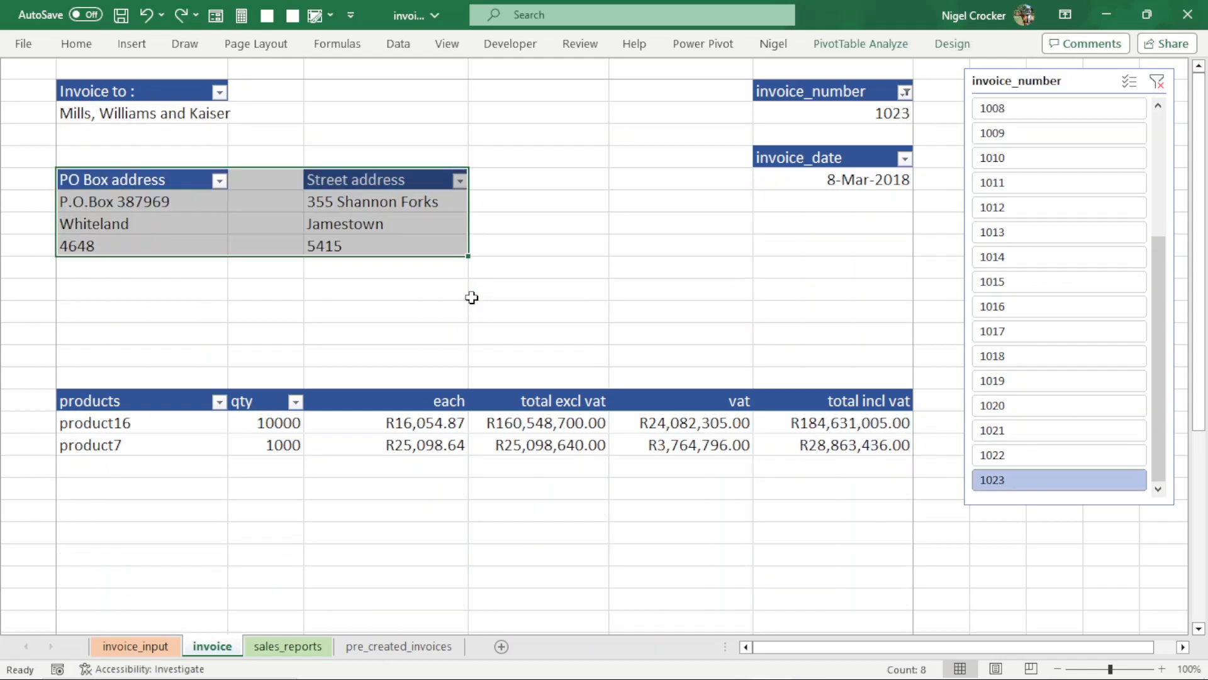
# - Move the invoice_number and invoice_date blocks two columns left and three rows down, beside the Street address block
pyautogui.click(664, 269)
pyautogui.moveTo(822, 93); pyautogui.dragTo(839, 178)
pyautogui.moveTo(753, 126); pyautogui.dragTo(585, 209)
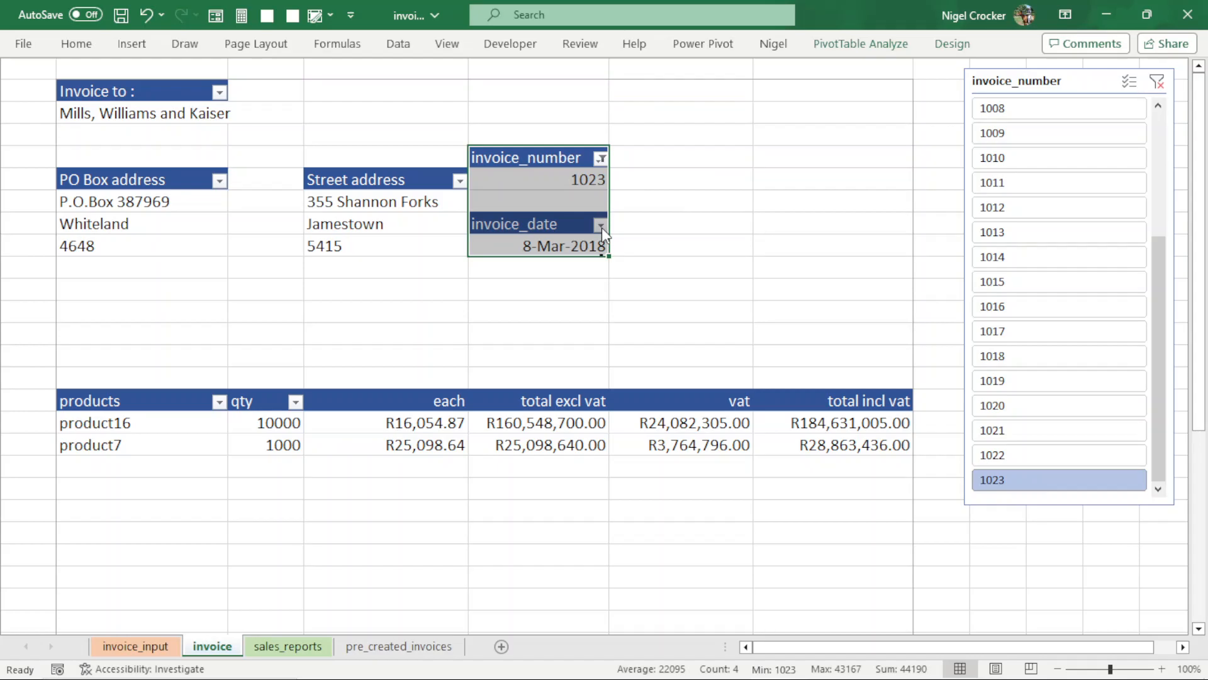
# - View the print preview of the rearranged invoice 1023 and return to the invoice sheet
pyautogui.hotkey('ctrl', 'p')
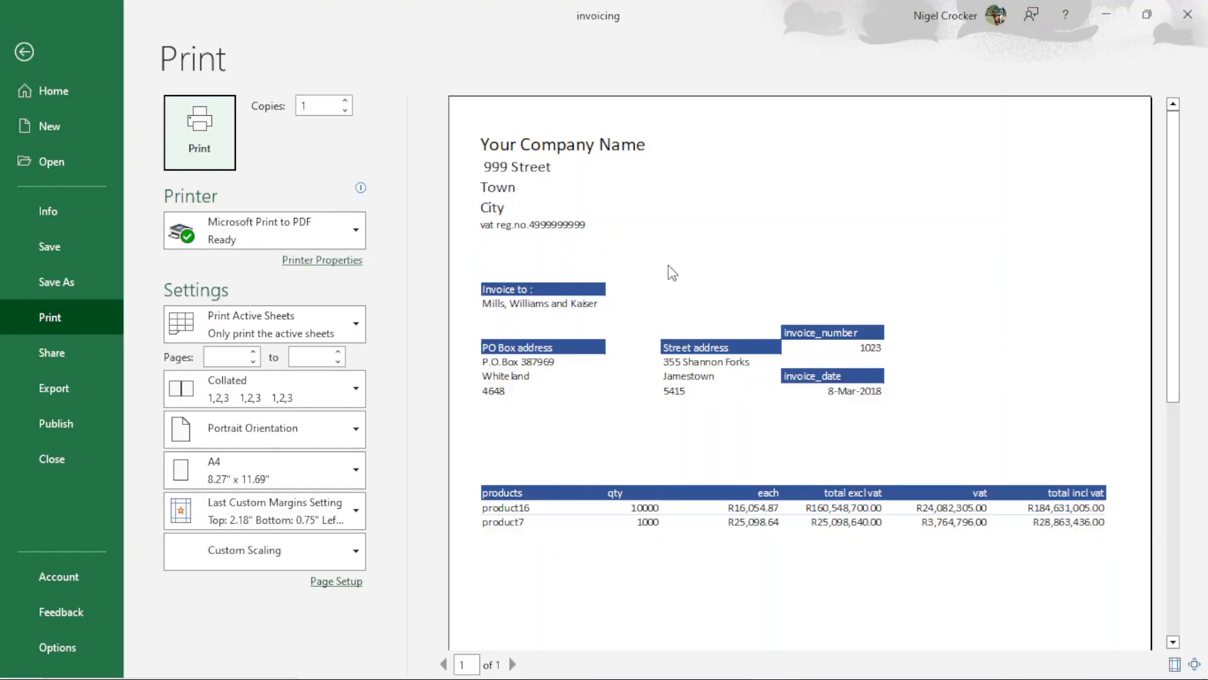
pyautogui.click(22, 53)
pyautogui.click(541, 307)
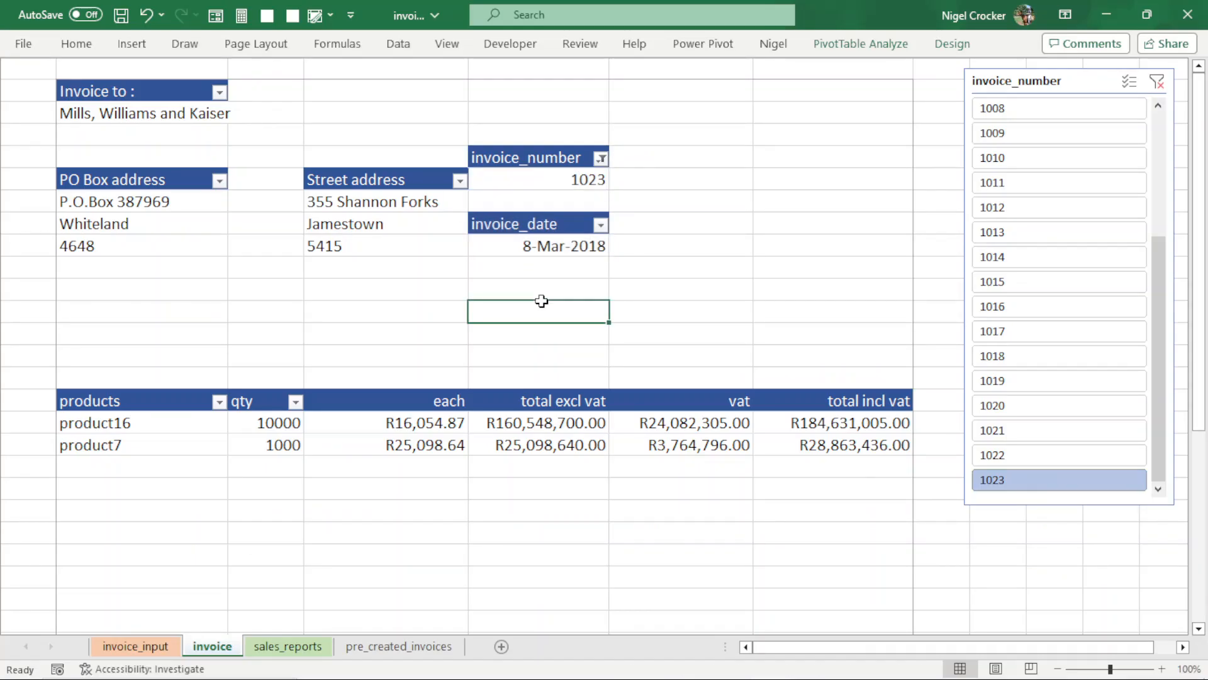
# - Undo the move of the invoice_number and invoice_date blocks and show the invoice_number slicer from 1000 onward
pyautogui.hotkey('ctrl', 'z')
pyautogui.click(640, 283)
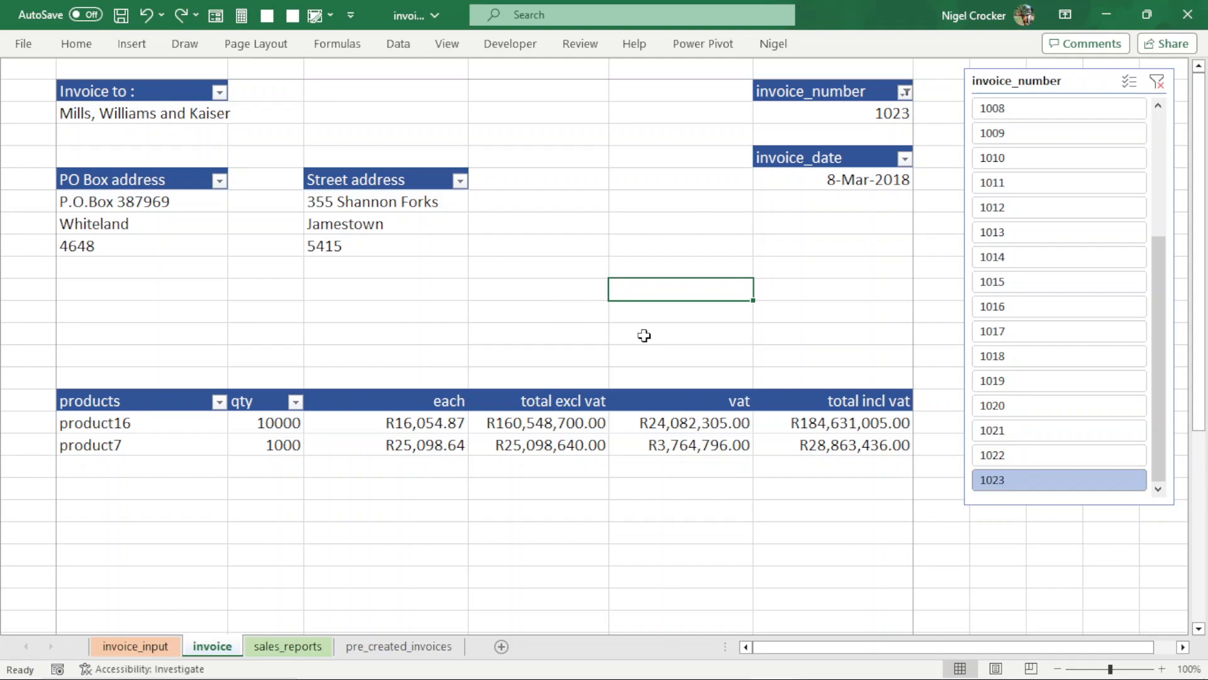
pyautogui.moveTo(1161, 314); pyautogui.dragTo(1173, 202)
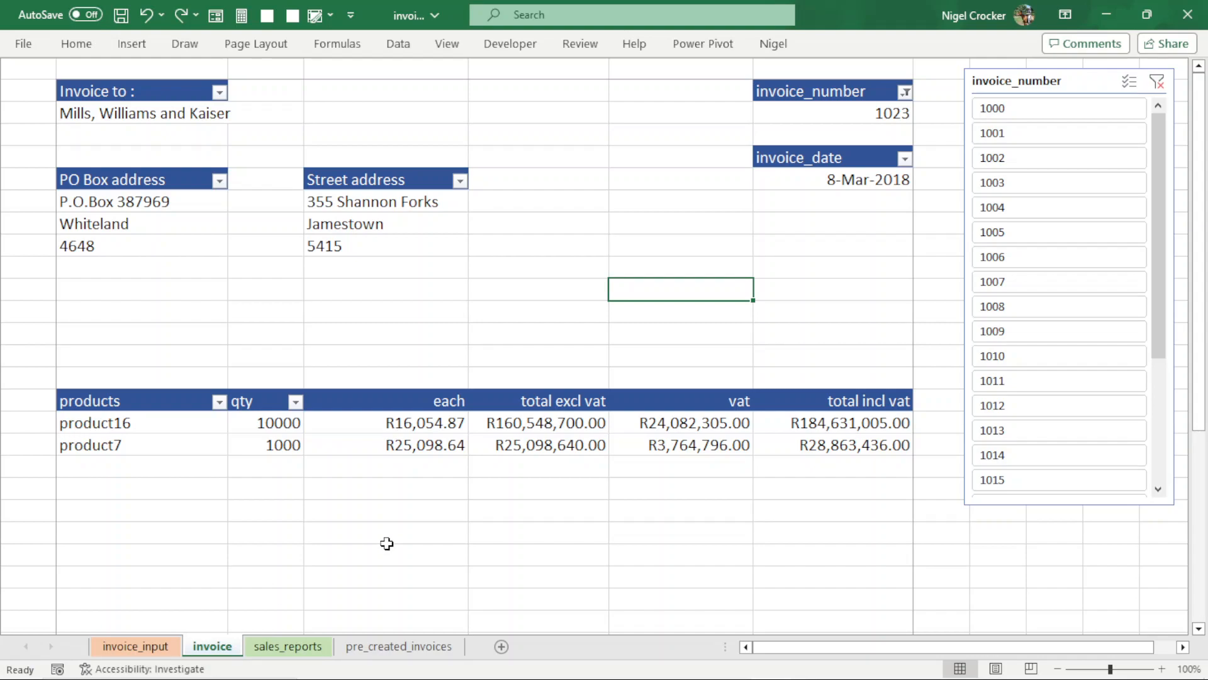
# - Review the earlier invoice rows in the invoice_input table, up to the rows of invoice 1010
pyautogui.click(165, 648)
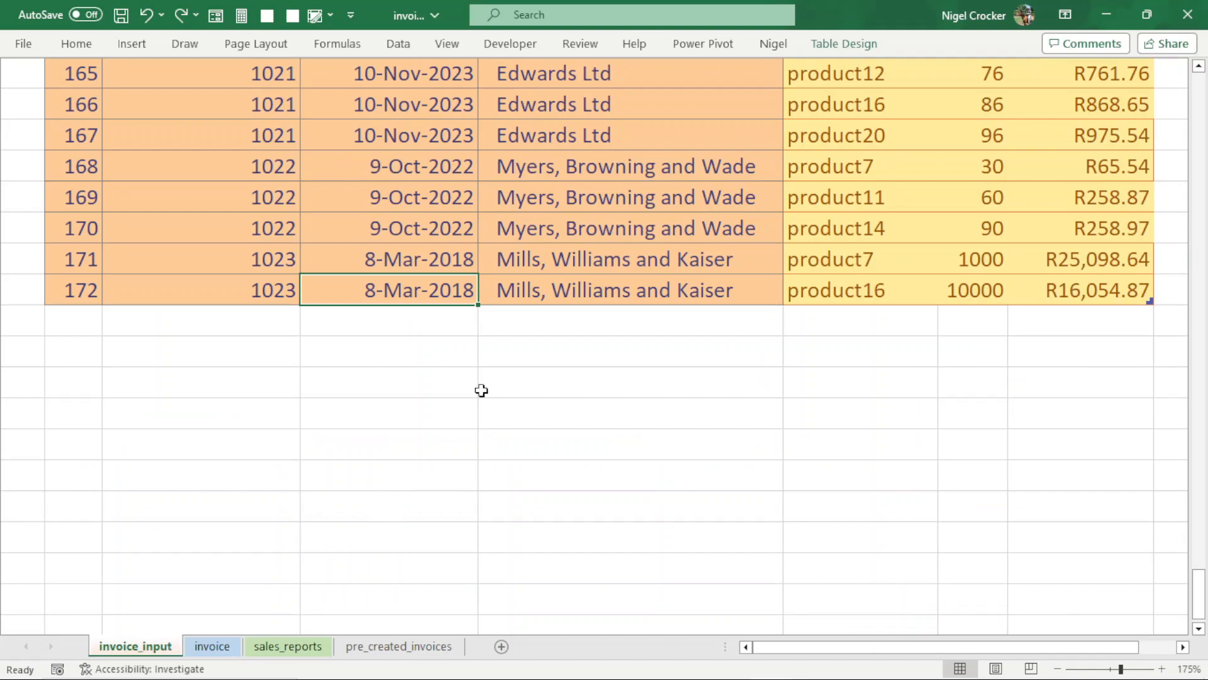
pyautogui.scroll(20, 481, 391)
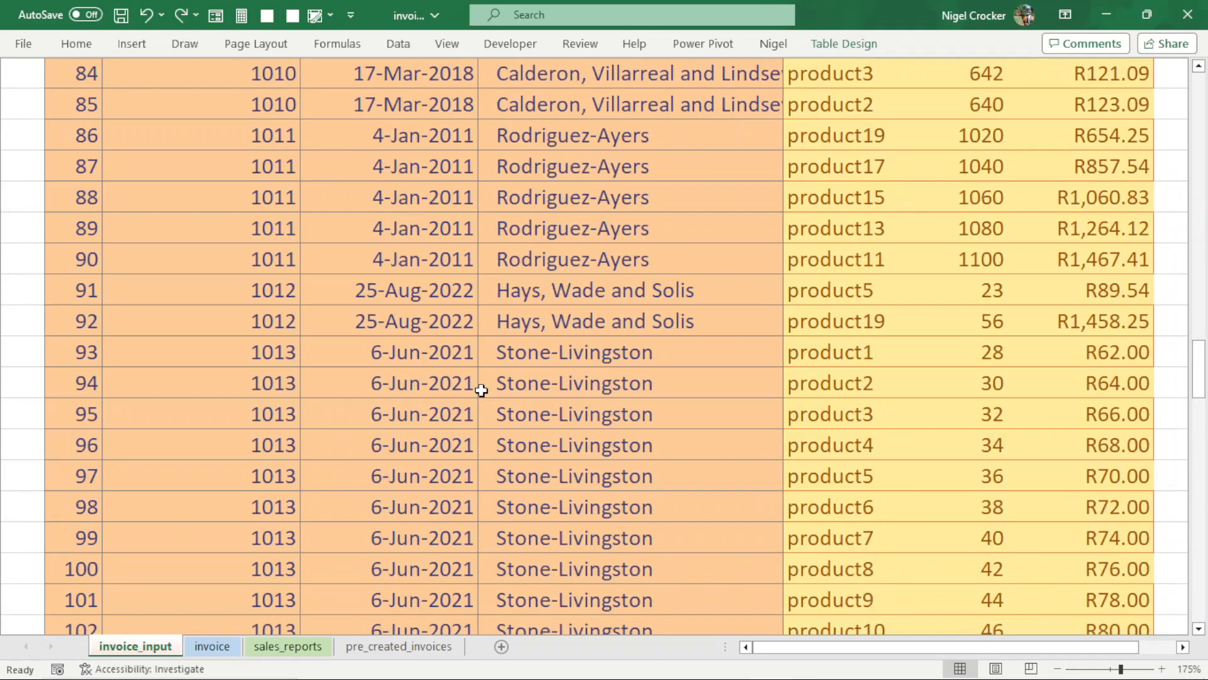
pyautogui.scroll(5, 482, 390)
pyautogui.click(580, 350)
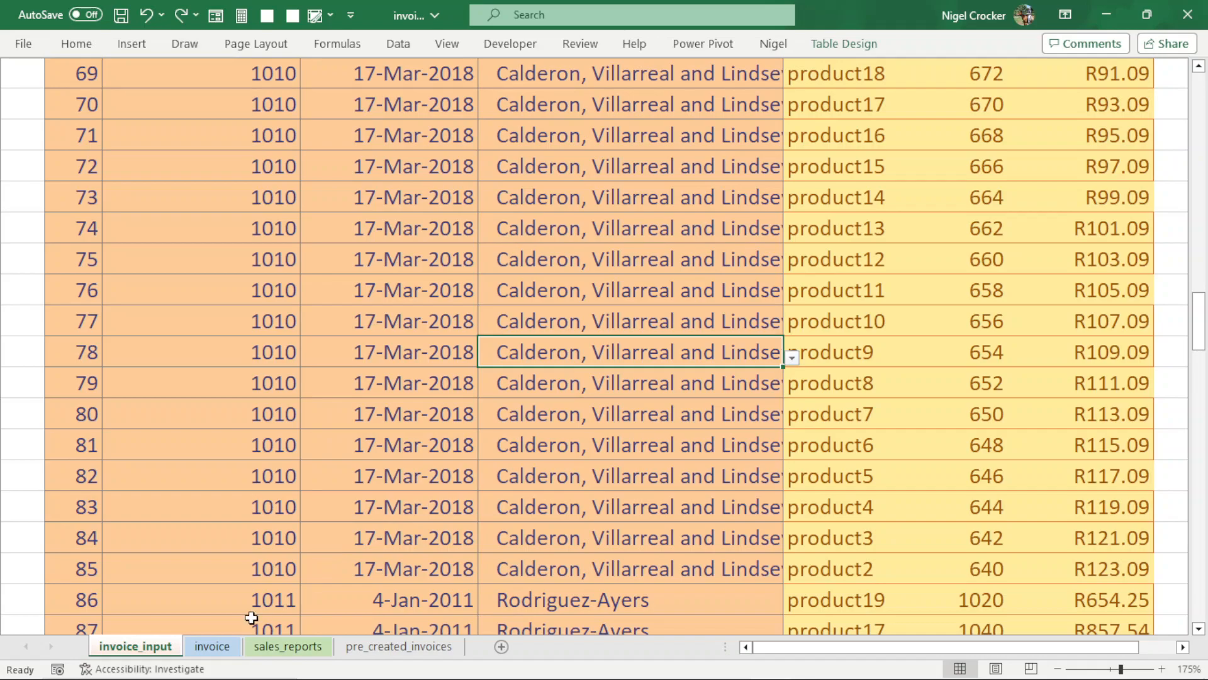
# - Look at the invoice sheet and the sales_reports sheet in turn
pyautogui.click(227, 646)
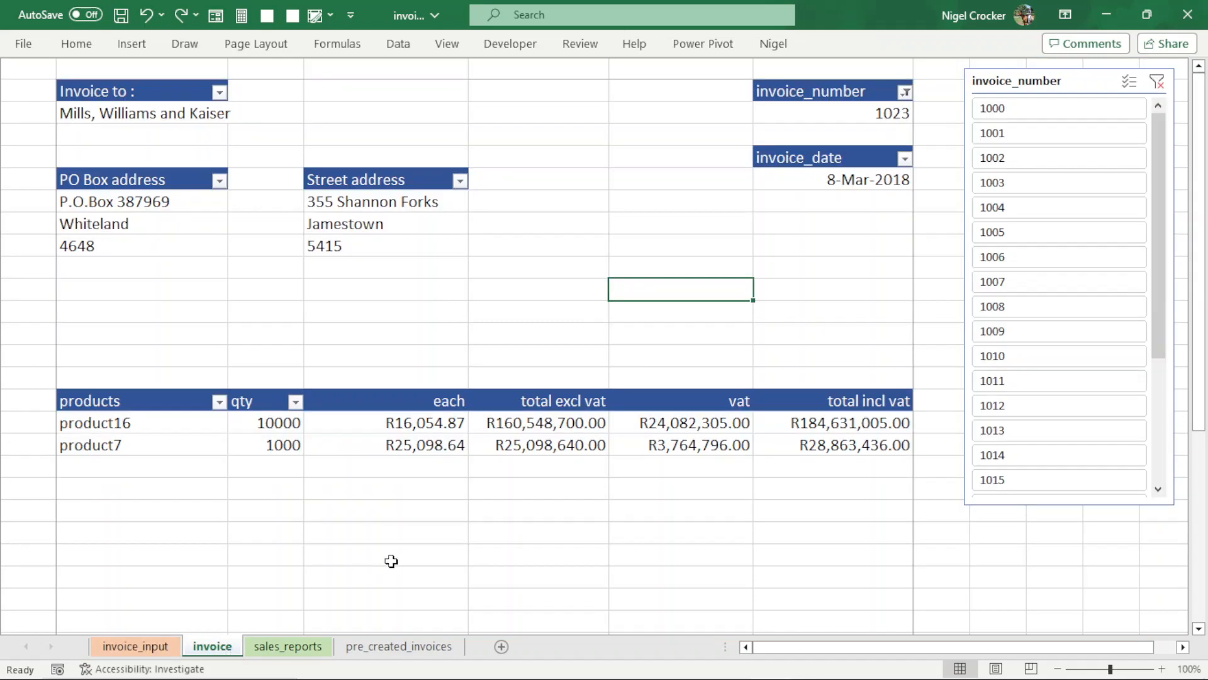
pyautogui.click(289, 646)
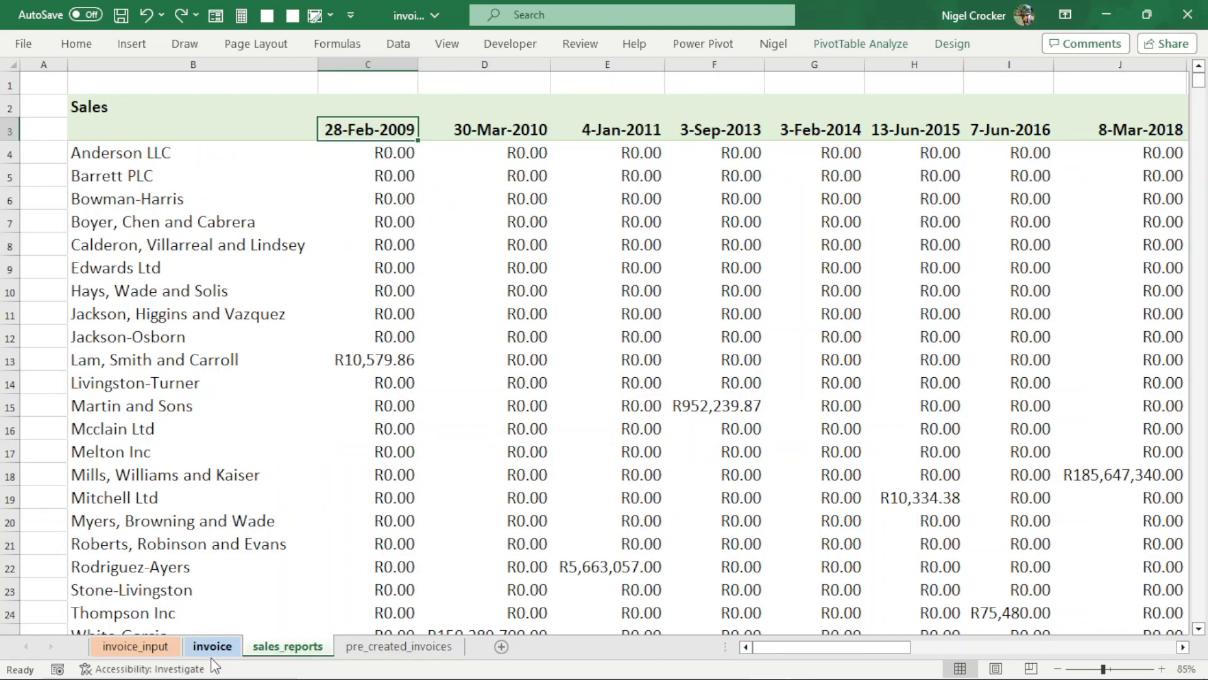
pyautogui.click(212, 652)
# - On the invoice_input sheet, highlight the invoice details and the product details of row id 145, and review the table's last rows
pyautogui.click(178, 650)
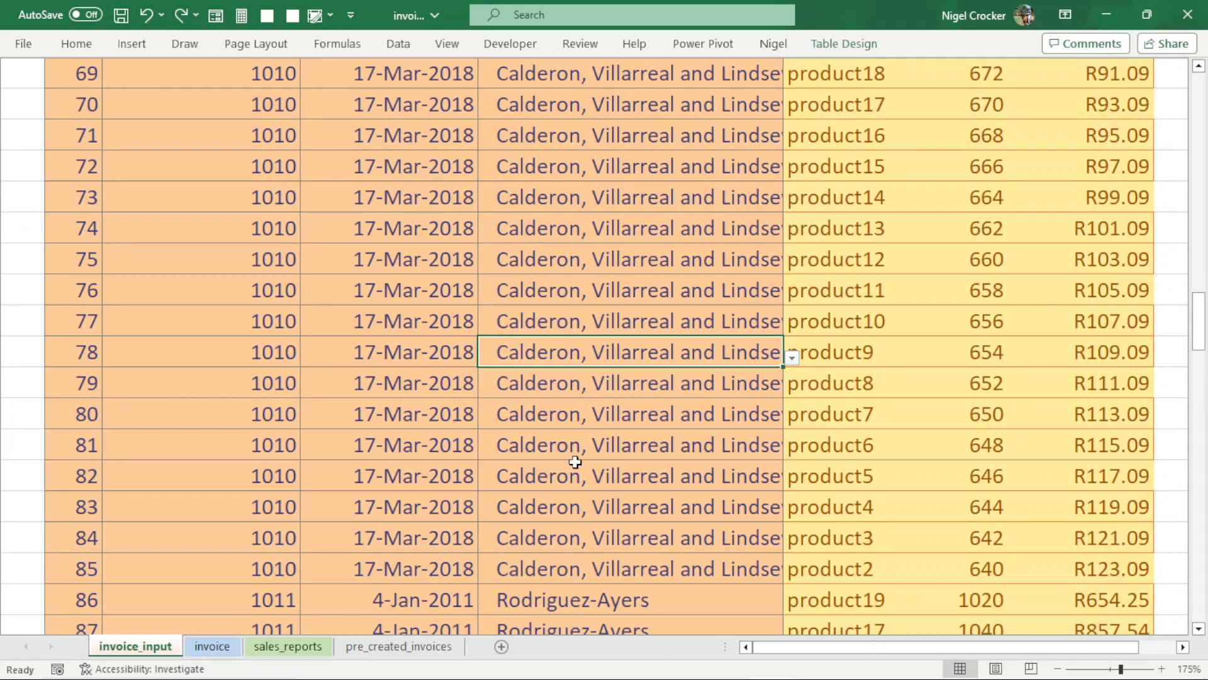
pyautogui.scroll(-18, 576, 461)
pyautogui.scroll(-4, 578, 462)
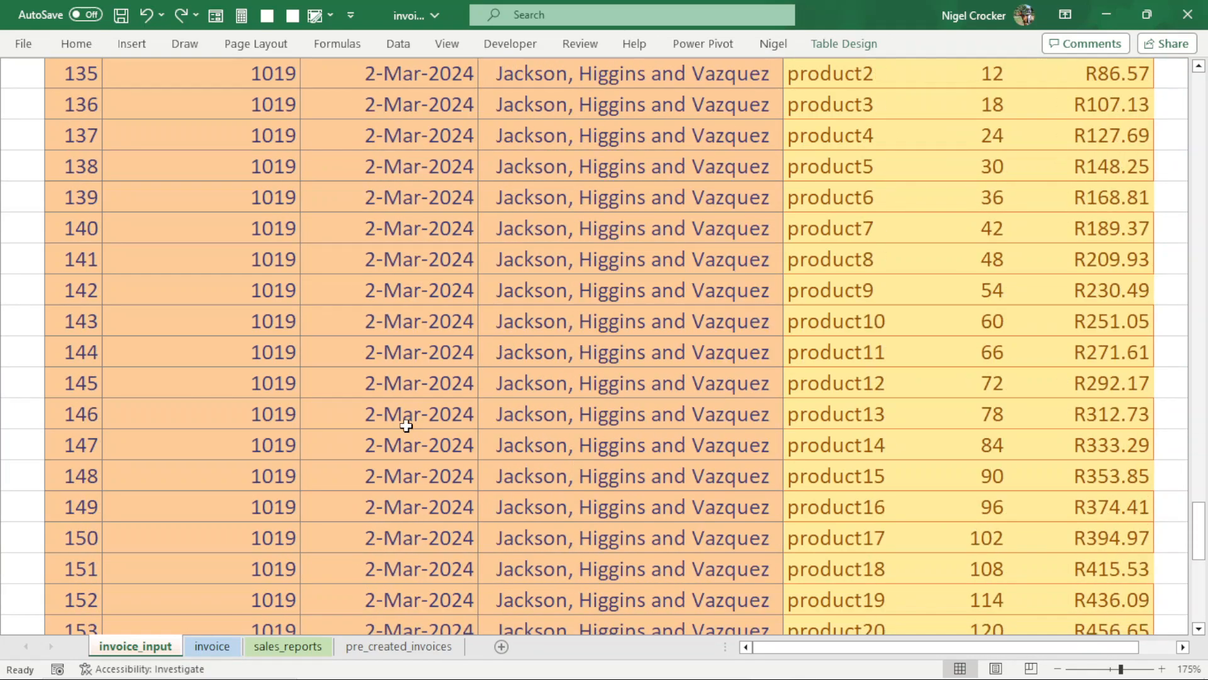
pyautogui.moveTo(259, 386); pyautogui.dragTo(647, 390)
pyautogui.moveTo(912, 381); pyautogui.dragTo(1059, 386)
pyautogui.scroll(-5, 844, 419)
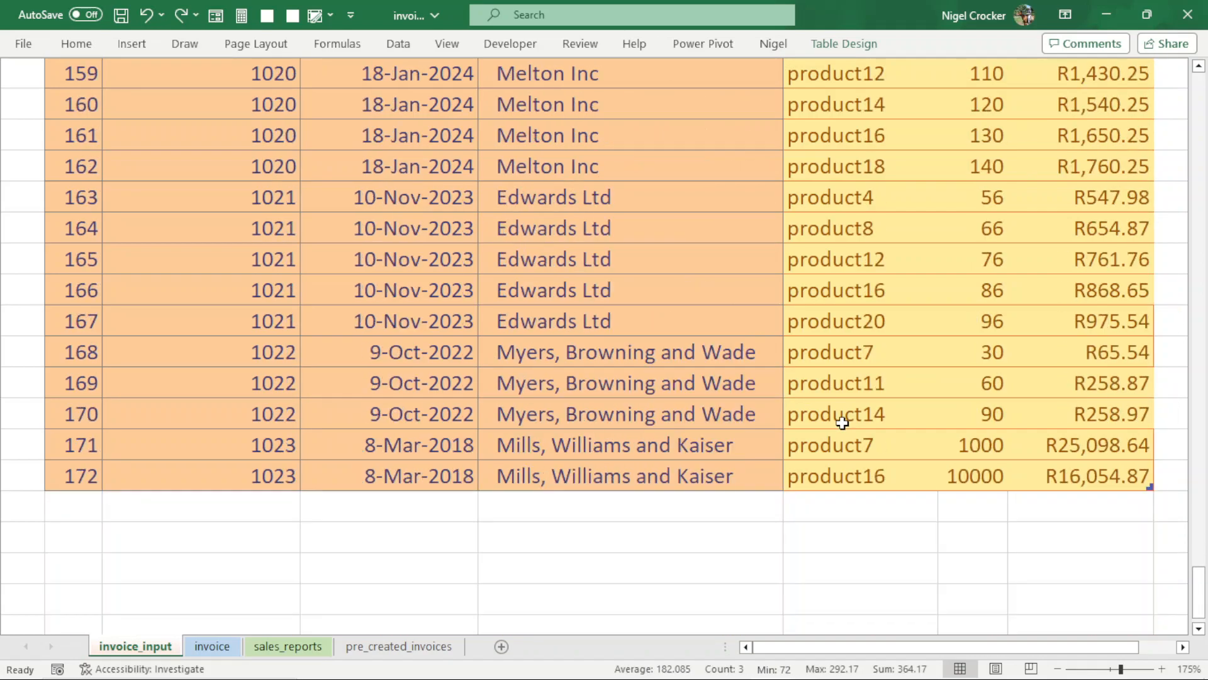
# - Go back to the start of the invoice_input table and view the customer_name filter options without applying any
pyautogui.scroll(18, 841, 418)
pyautogui.scroll(11, 840, 425)
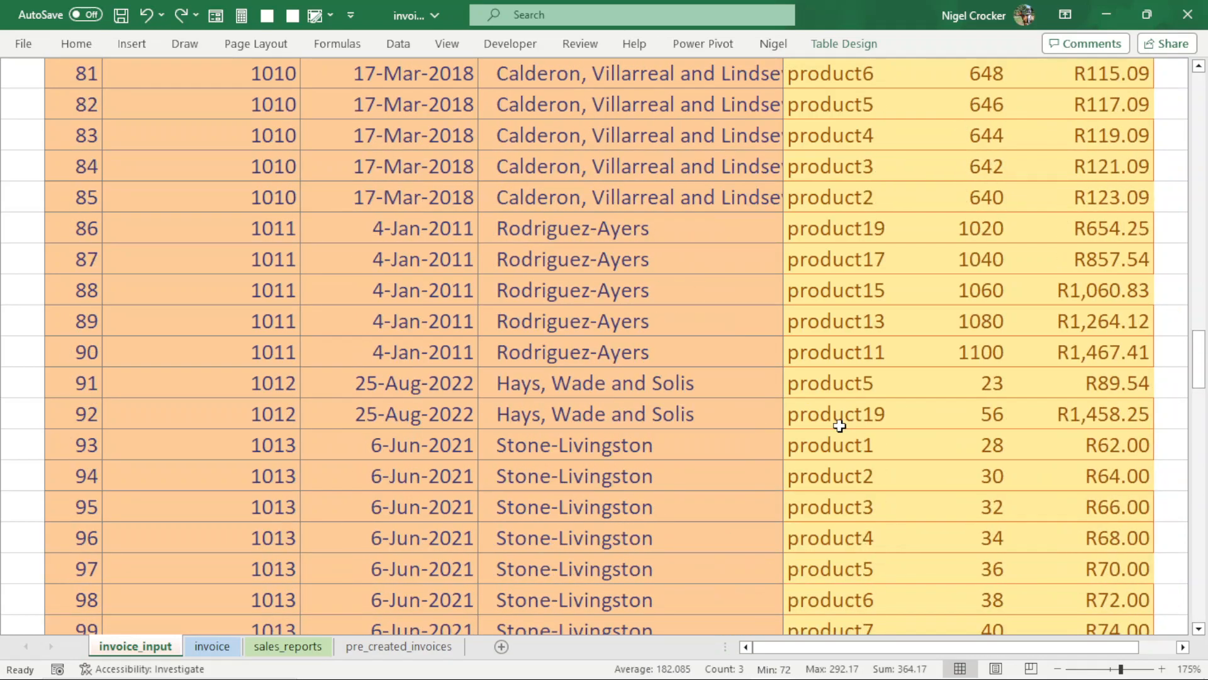
pyautogui.click(620, 248)
pyautogui.scroll(20, 623, 245)
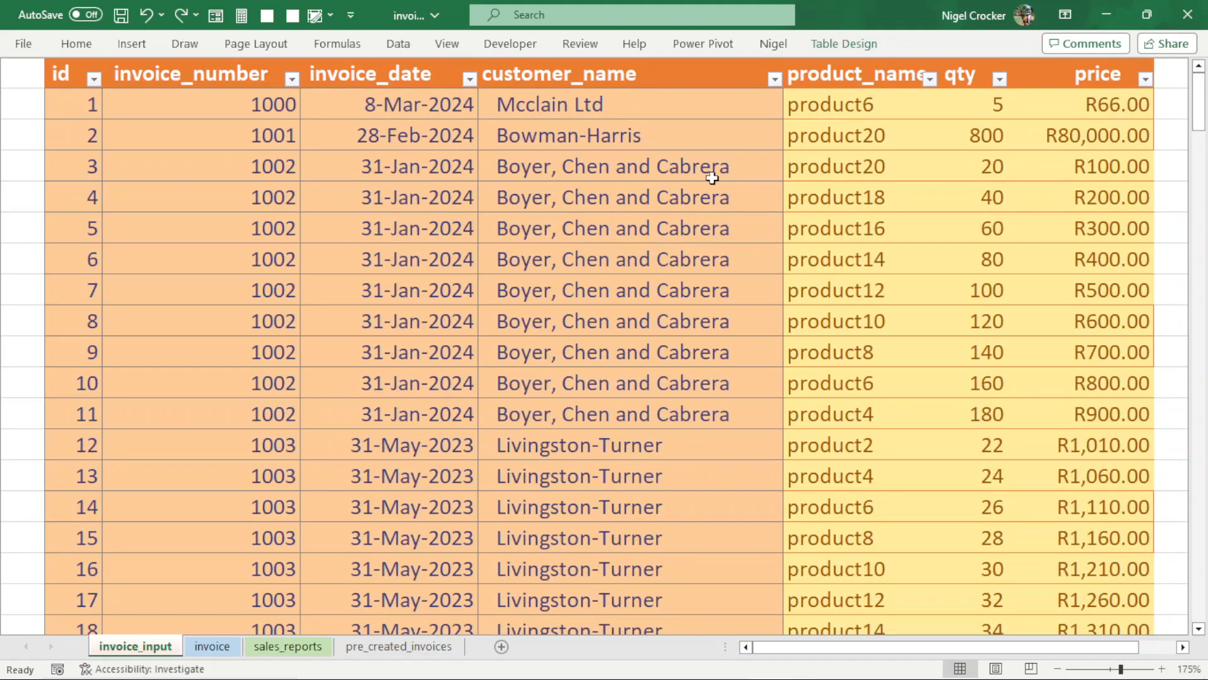
pyautogui.click(775, 78)
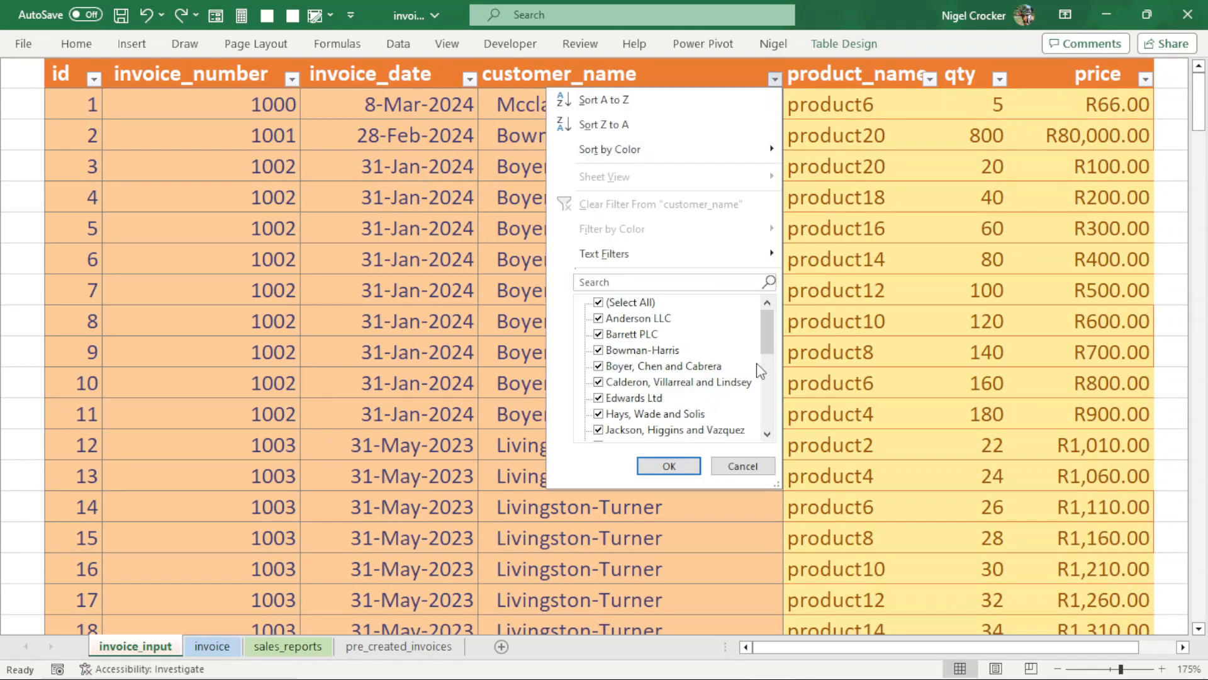
pyautogui.click(729, 465)
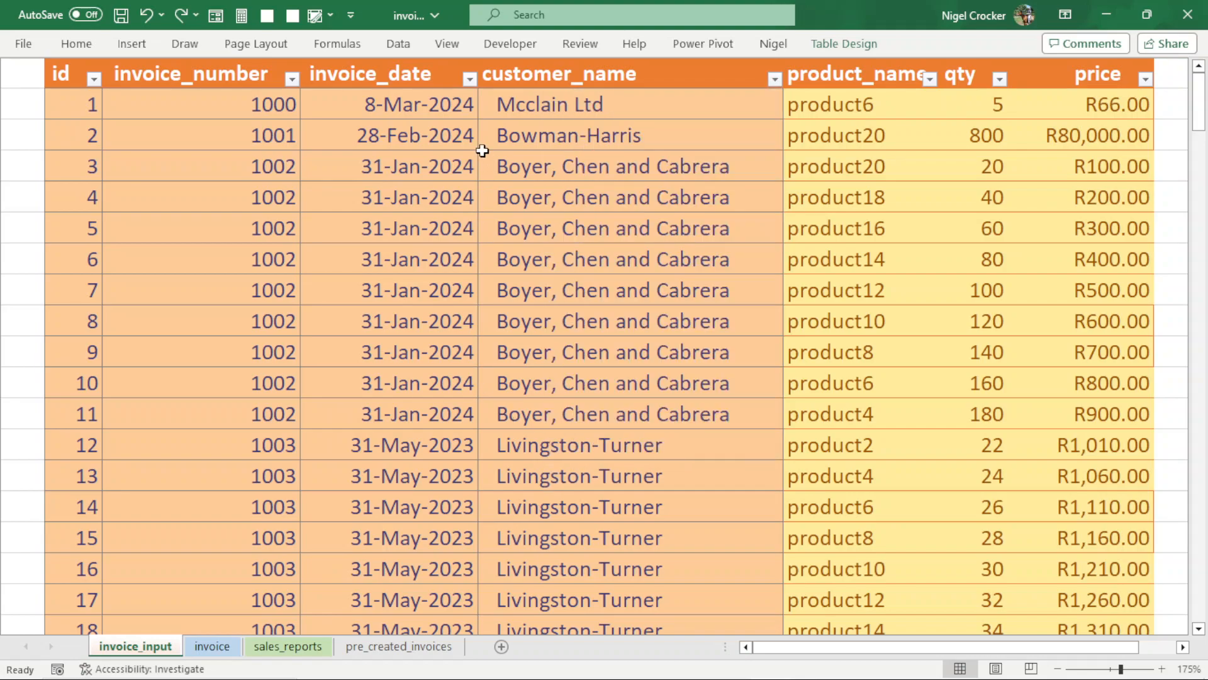
# - Examine the sales by customer and date on the sales_reports sheet and return to the invoice sheet
pyautogui.click(284, 649)
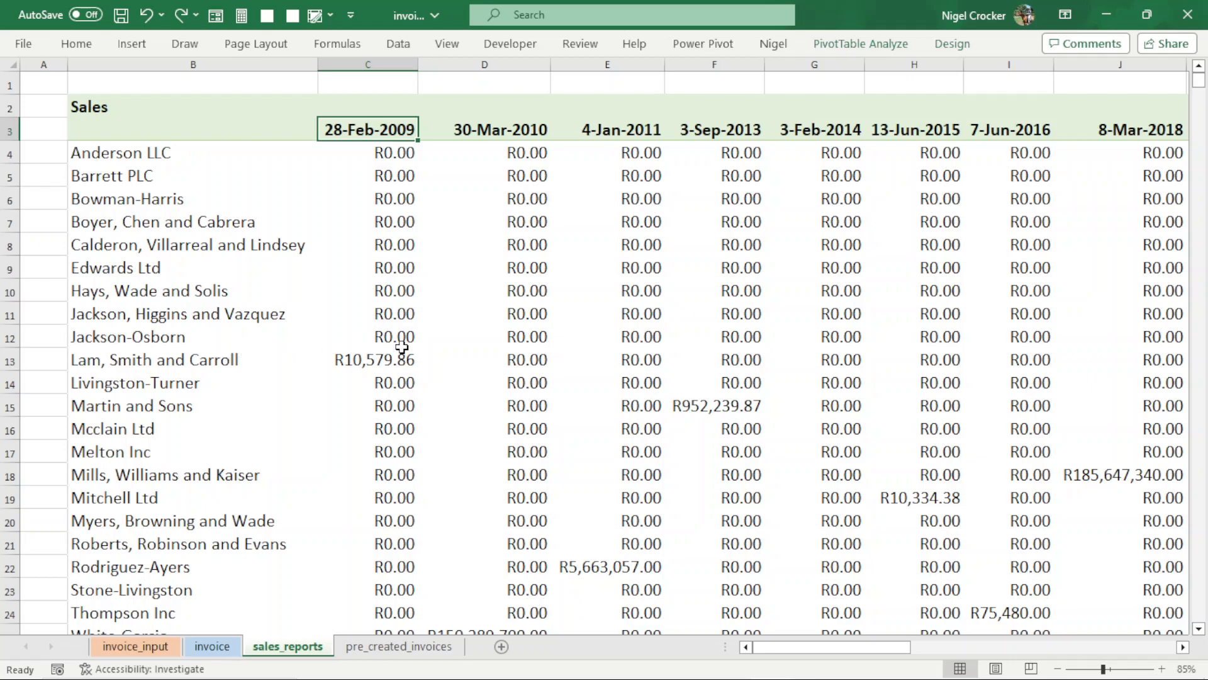
pyautogui.moveTo(401, 349)
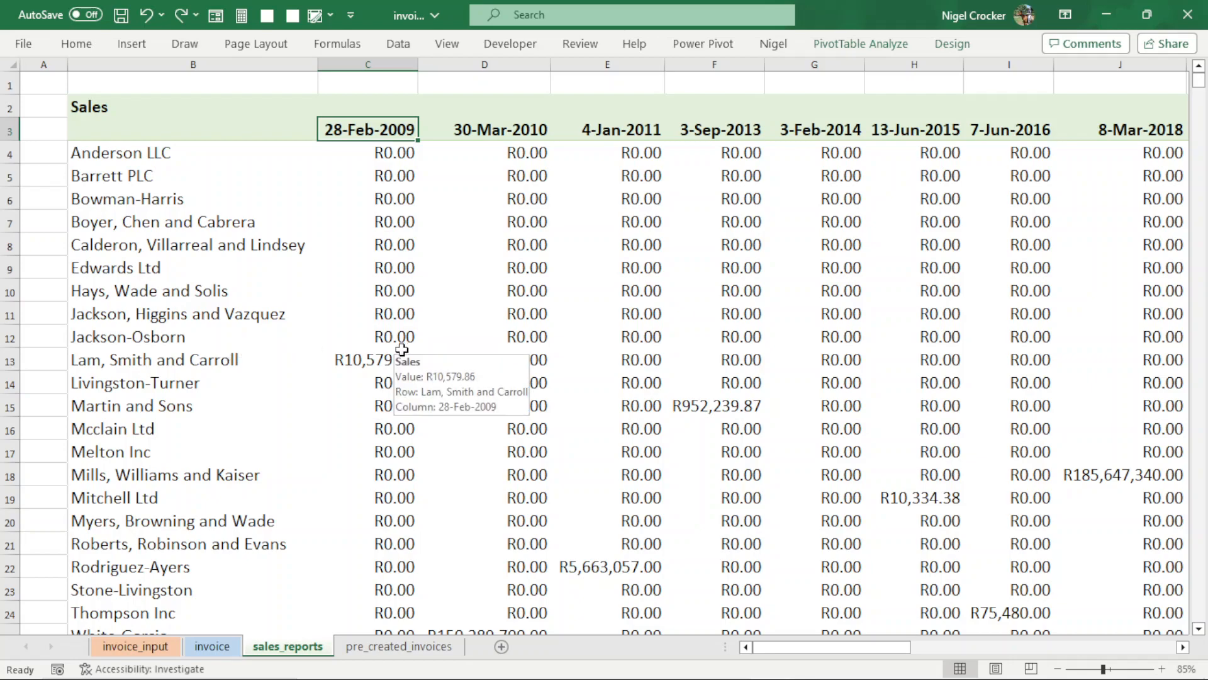
pyautogui.click(217, 646)
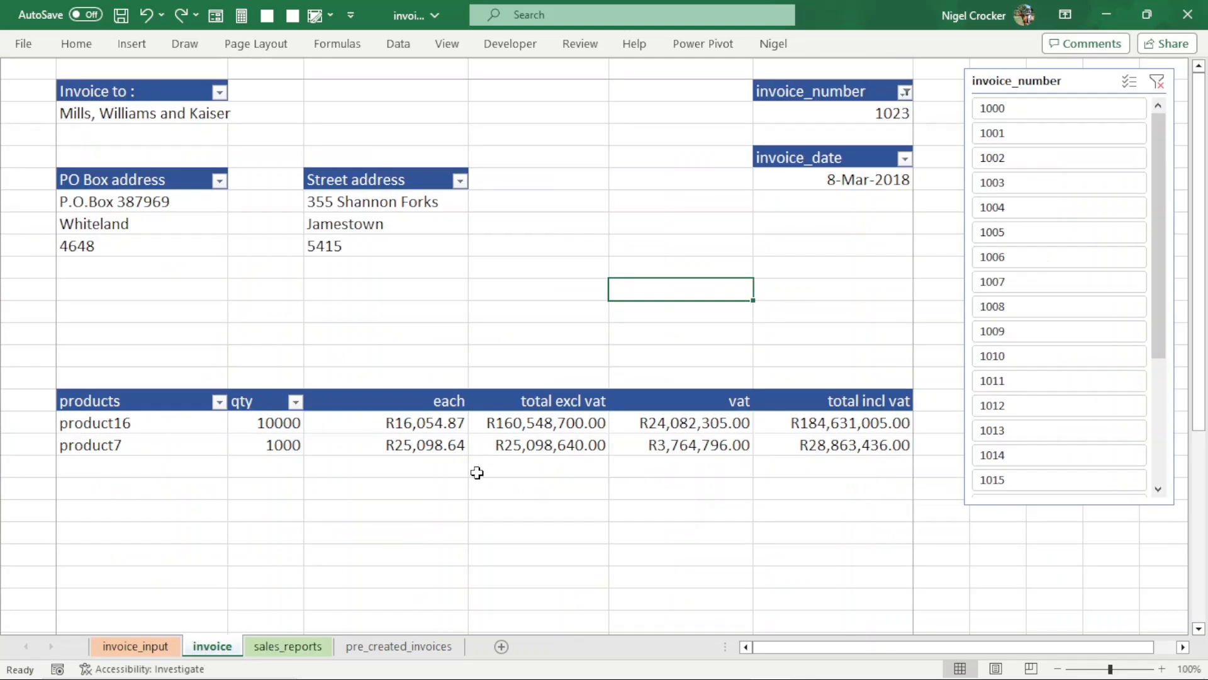